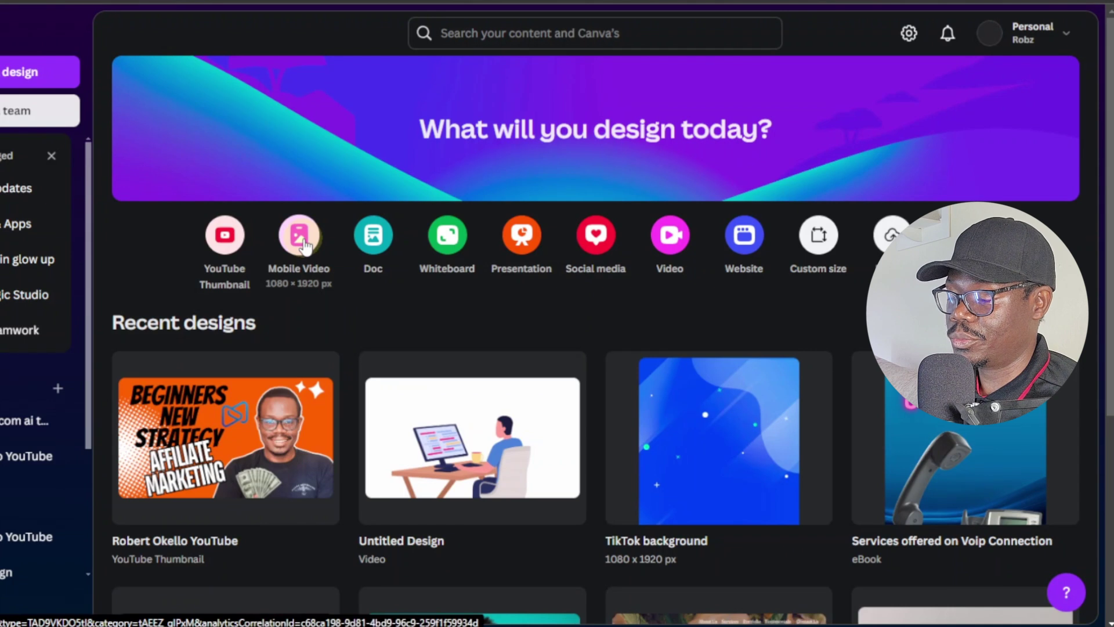
Step: Search Canva for "mobile video", open the Mobile Video 1080 × 1920 px format and create a blank Mobile Video
left_click(475, 34)
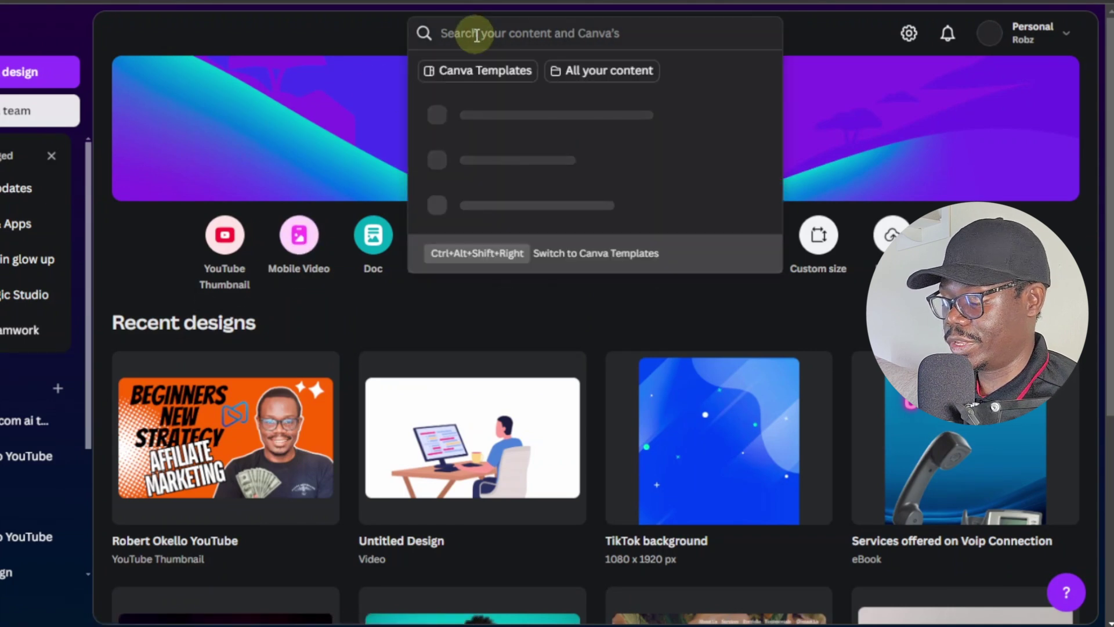
type("mobile vide")
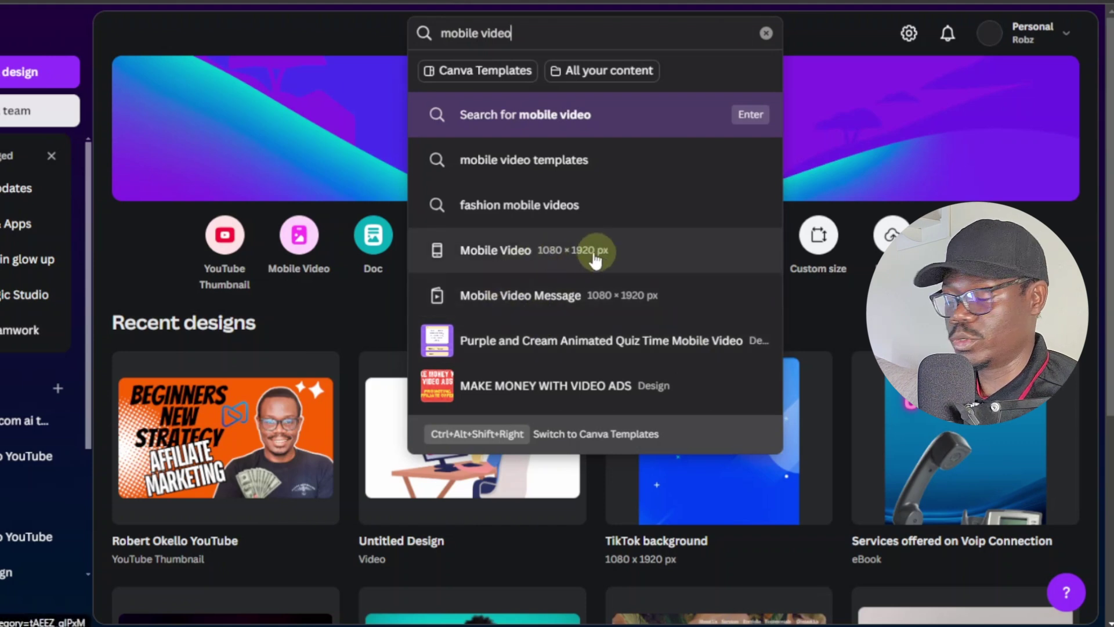
type("o")
left_click(535, 249)
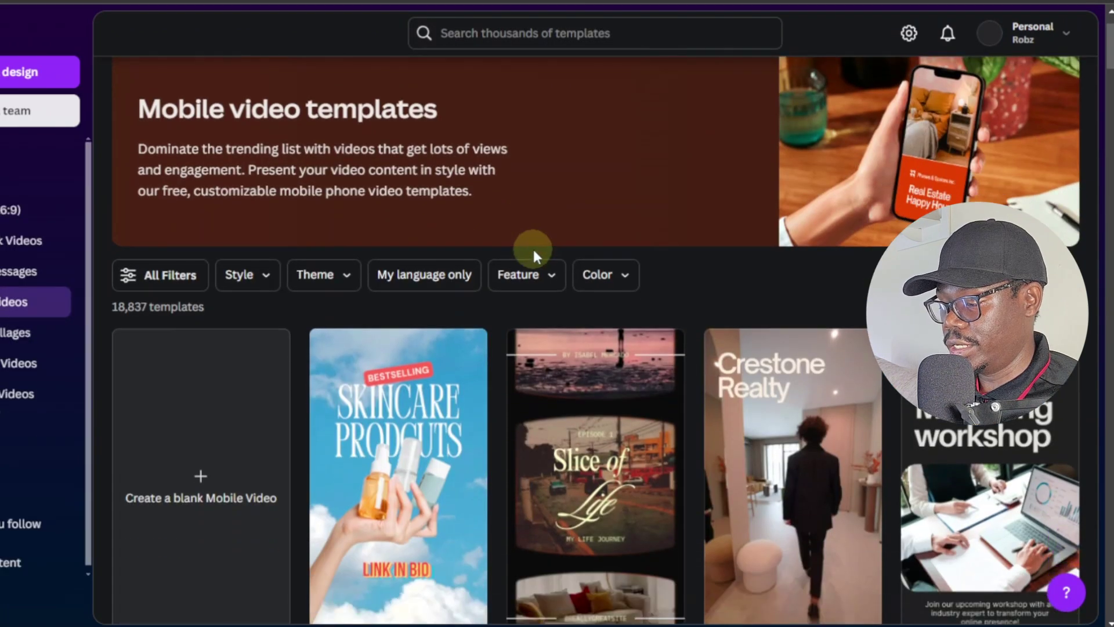
scroll(532, 246, "down", 3)
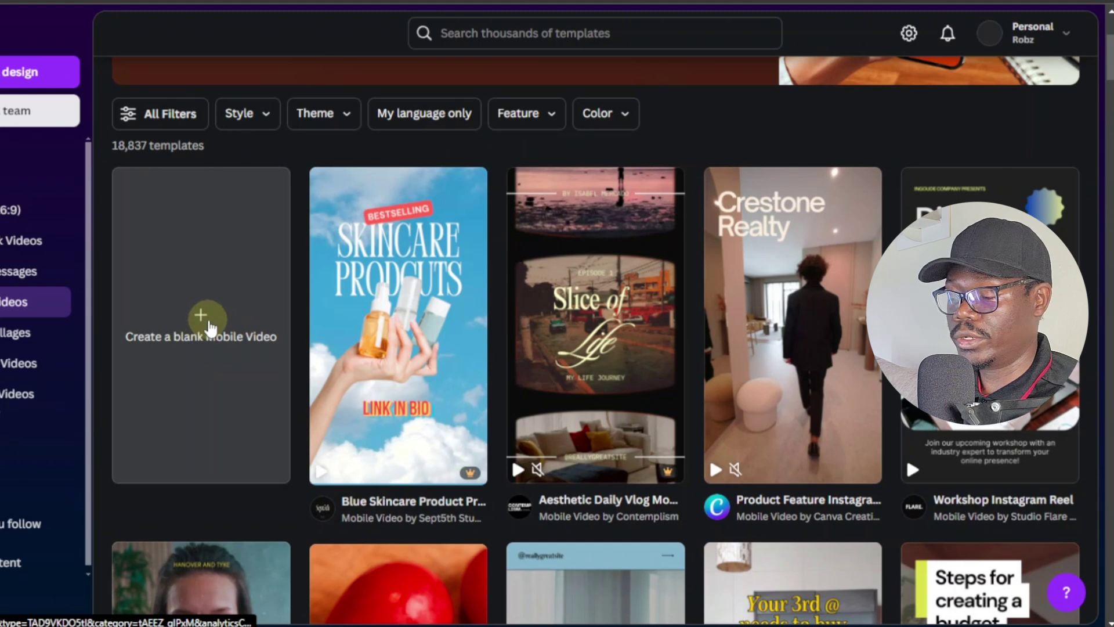
left_click(209, 323)
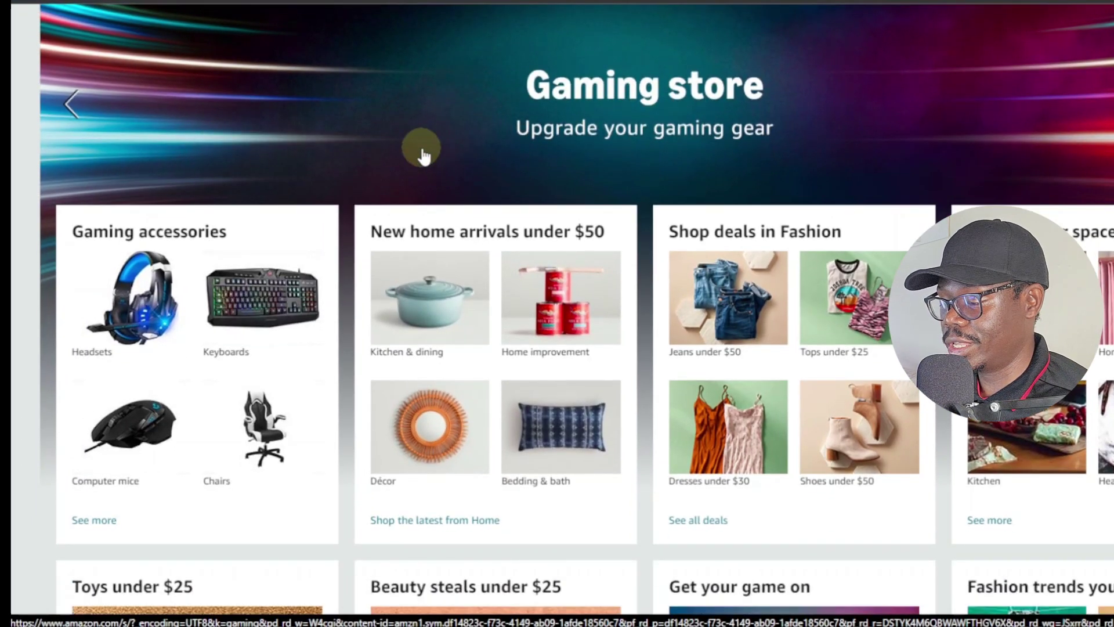
Step: On Amazon, open the Headsets category under Gaming accessories
scroll(349, 203, "down", 3)
scroll(343, 187, "up", 3)
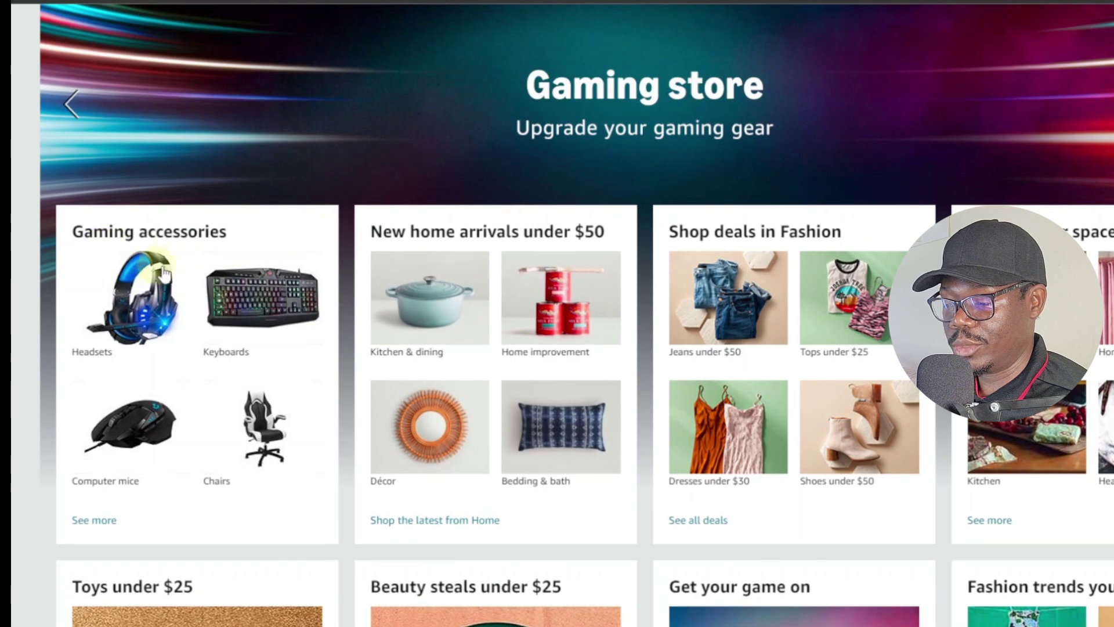
left_click(92, 358)
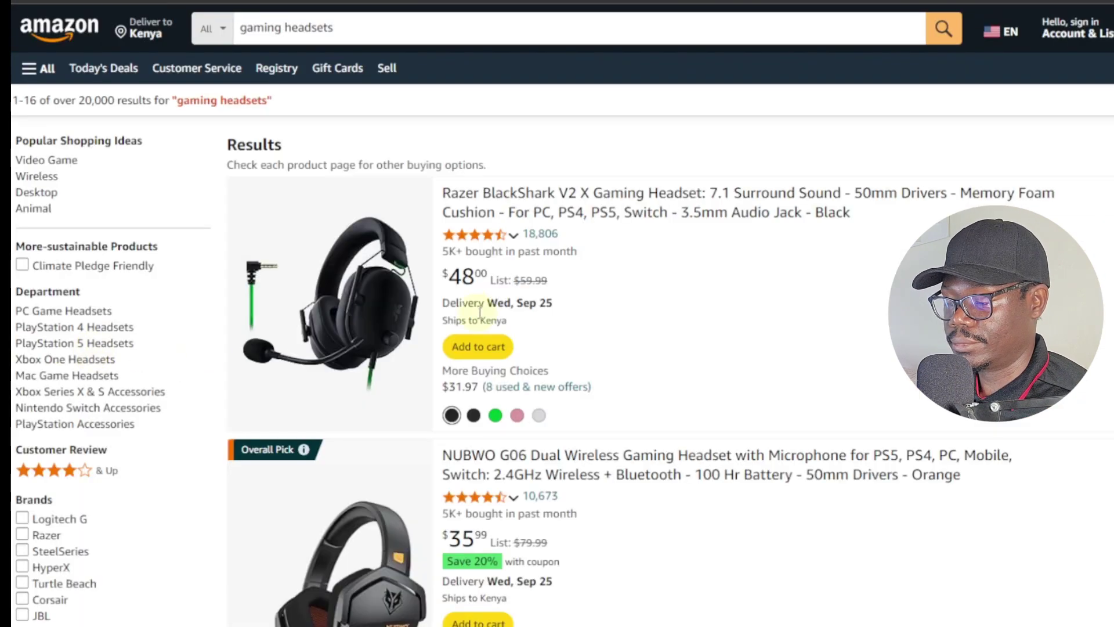
Step: Browse the gaming headset results and open the enlarged product image of the Razer BlackShark V2 X
scroll(334, 246, "down", 2)
scroll(389, 207, "down", 2)
scroll(392, 219, "down", 15)
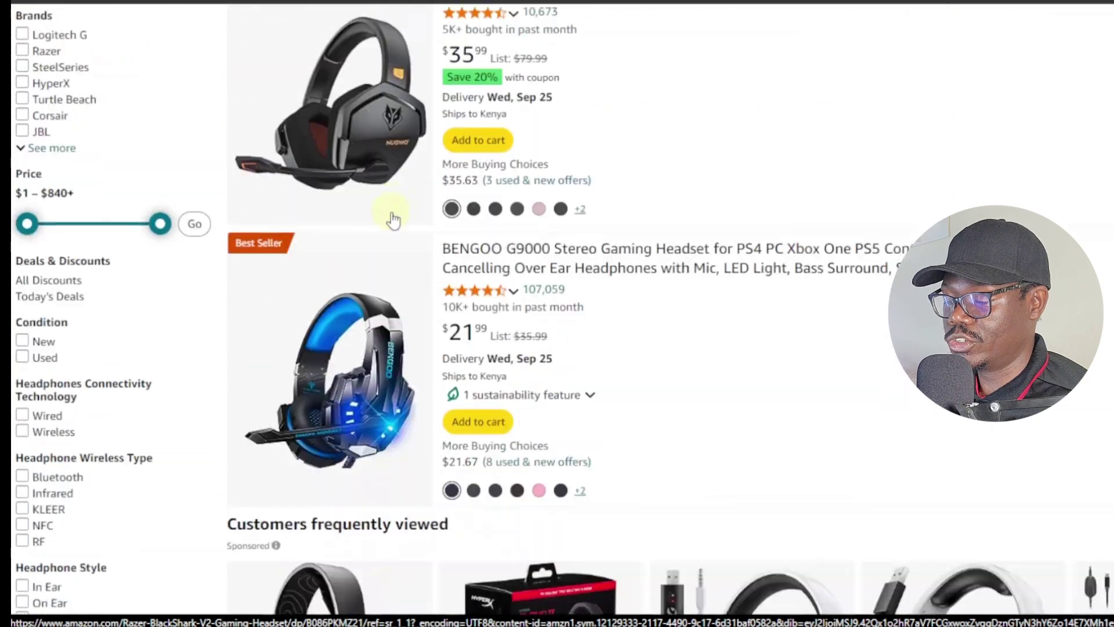
scroll(393, 219, "down", 10)
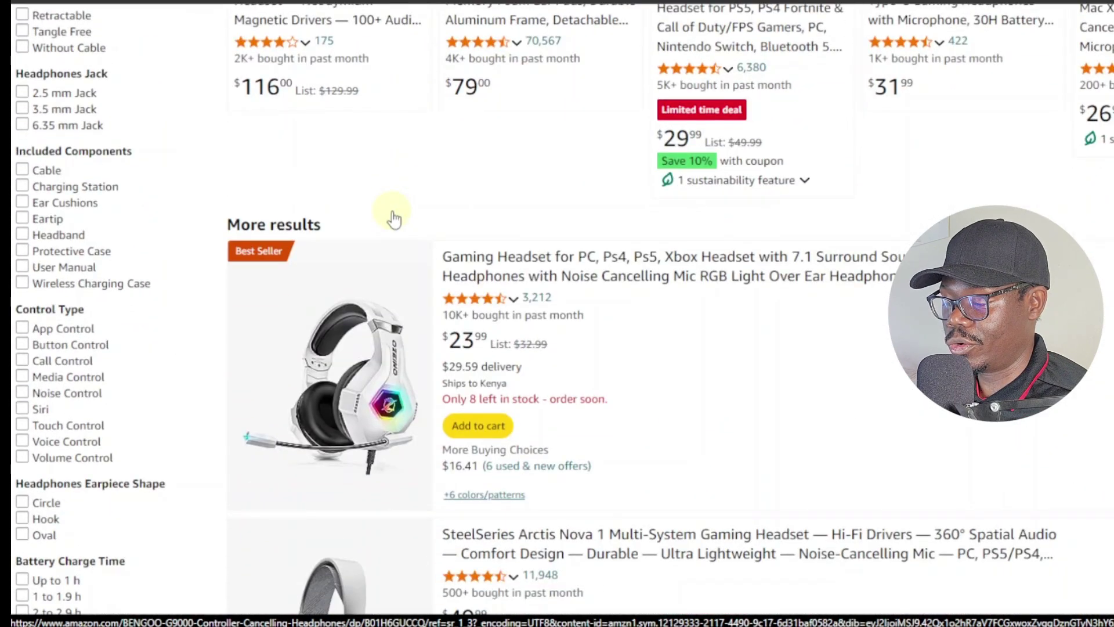
scroll(394, 220, "up", 12)
scroll(394, 219, "up", 12)
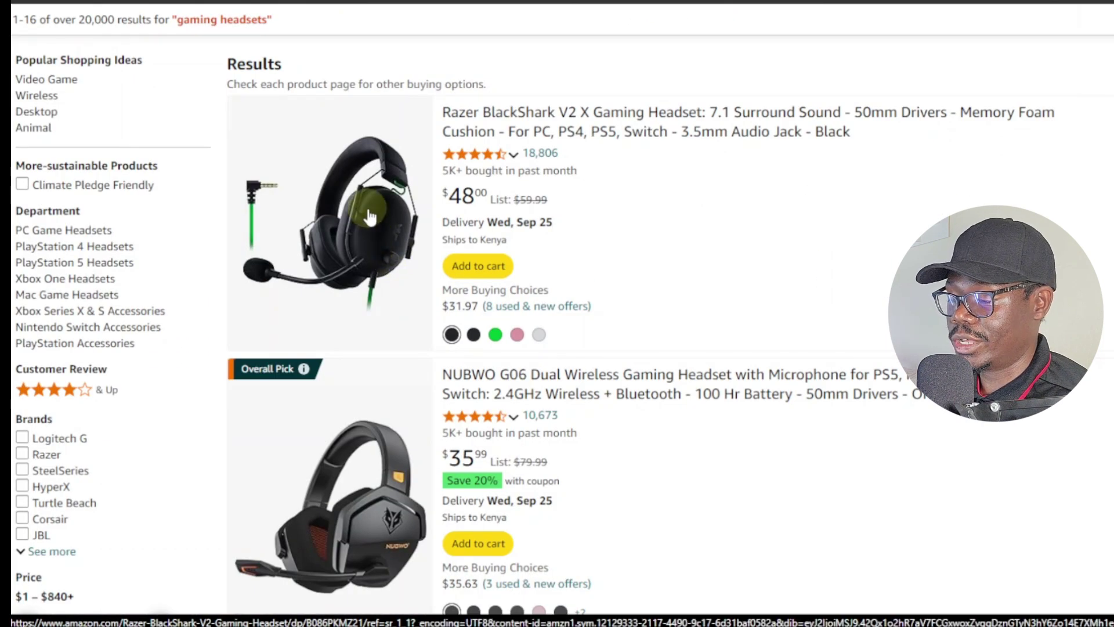
left_click(367, 205)
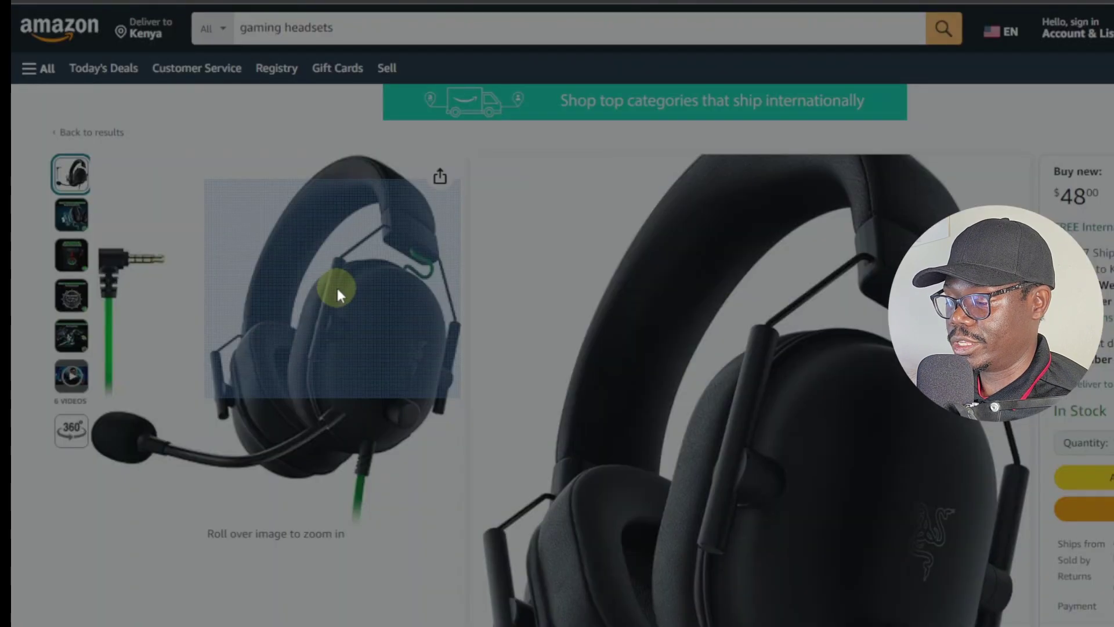
left_click(337, 292)
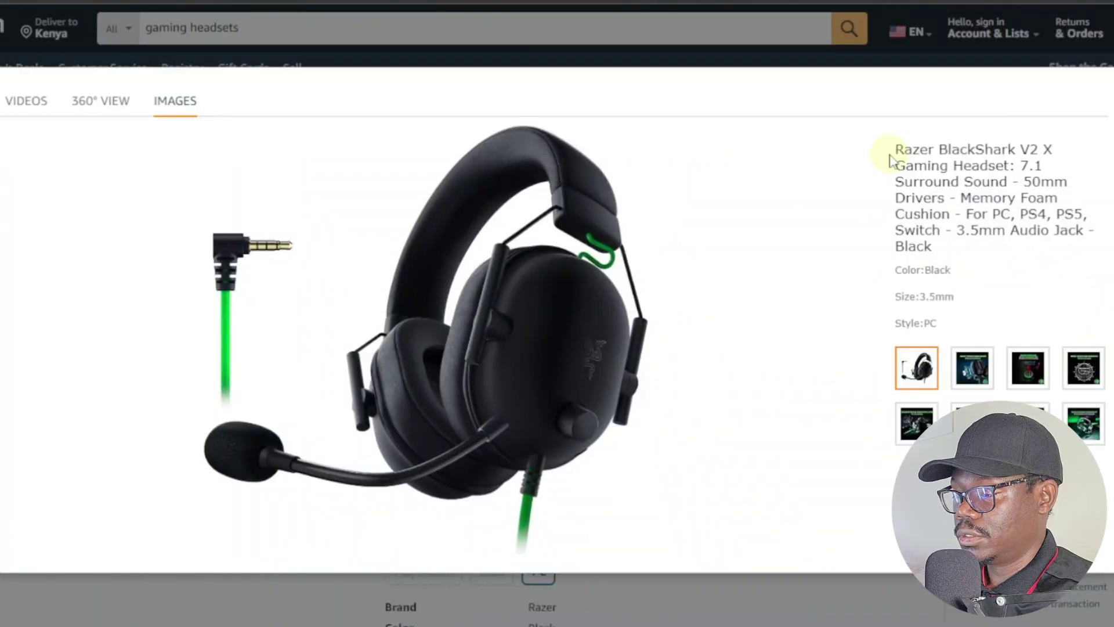
Step: Save the product image as a JPEG, using the name "Razer BlackShark V2 X Gaming Headset" copied from the product title
left_click_drag(927, 148, 1010, 166)
key("ctrl+c")
right_click(533, 231)
left_click(637, 277)
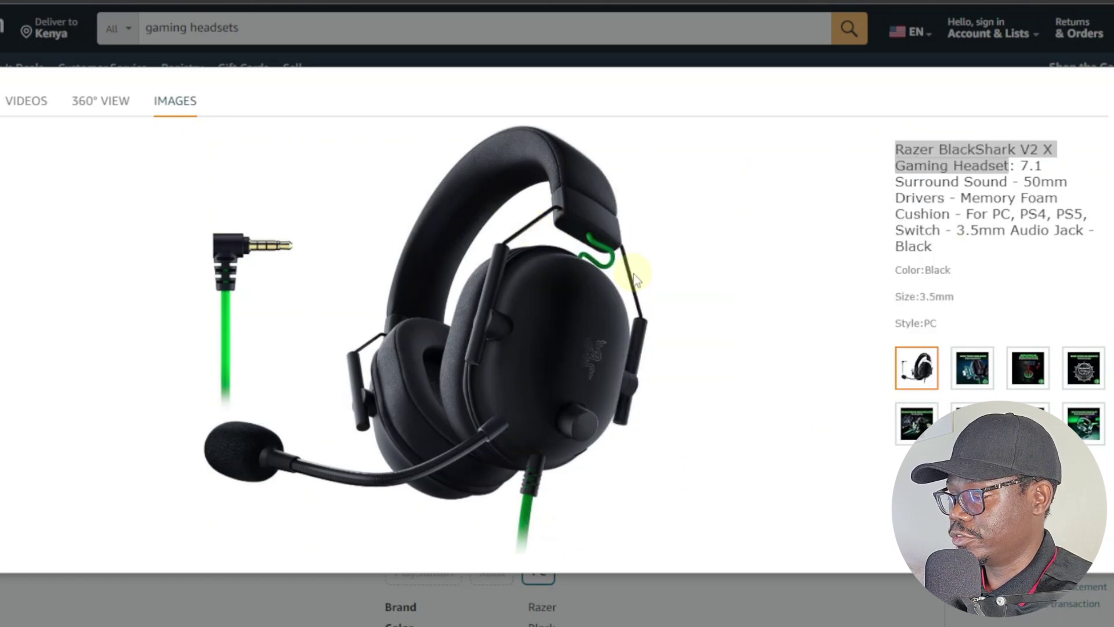
right_click(97, 160)
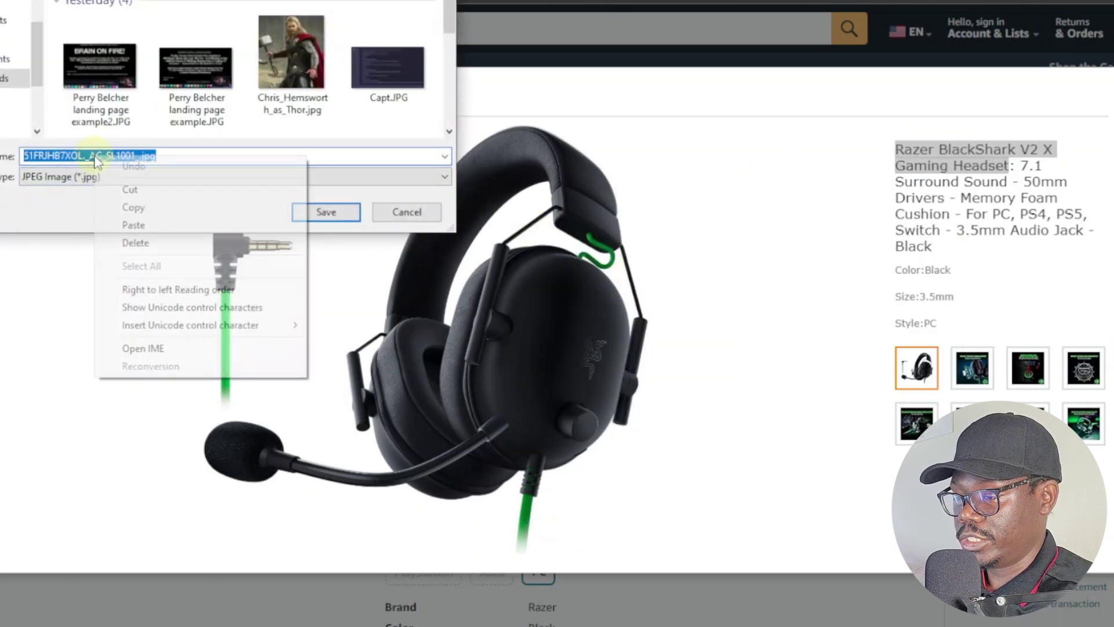
left_click(153, 224)
left_click(326, 212)
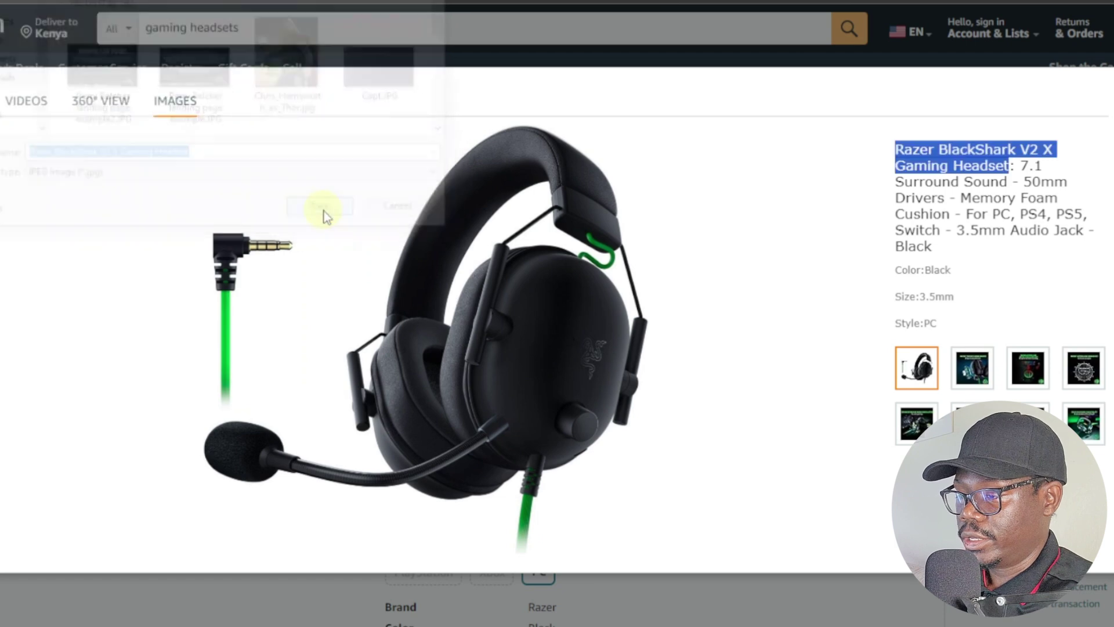
key("Escape")
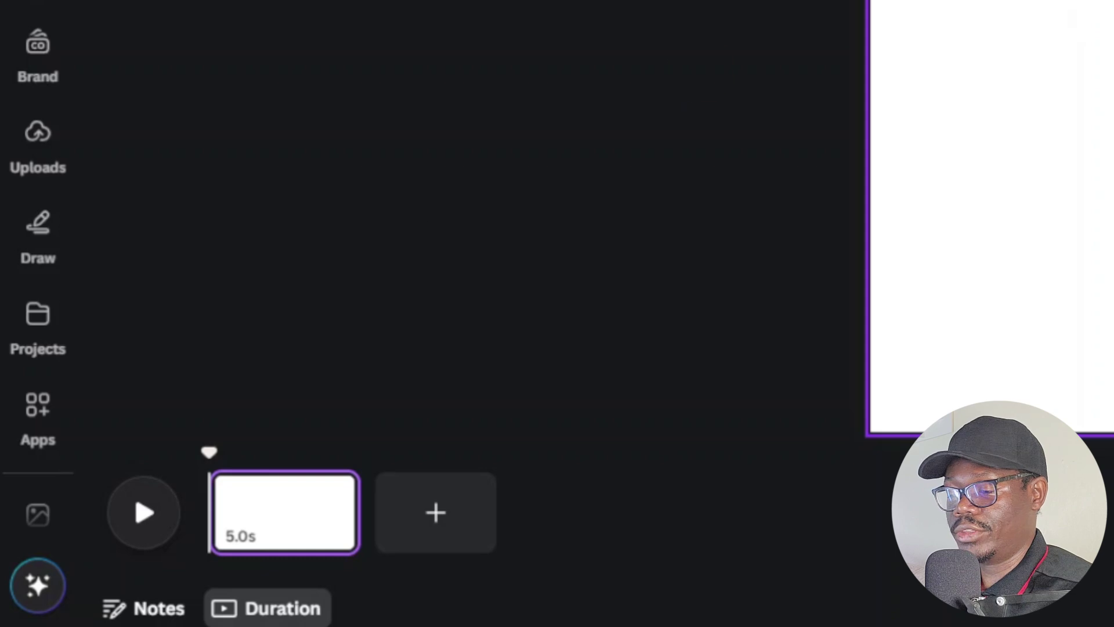
Step: In the blank Canva video, start Magic Design for Video and upload the five gaming headset images from the Downloads folder
left_click(38, 594)
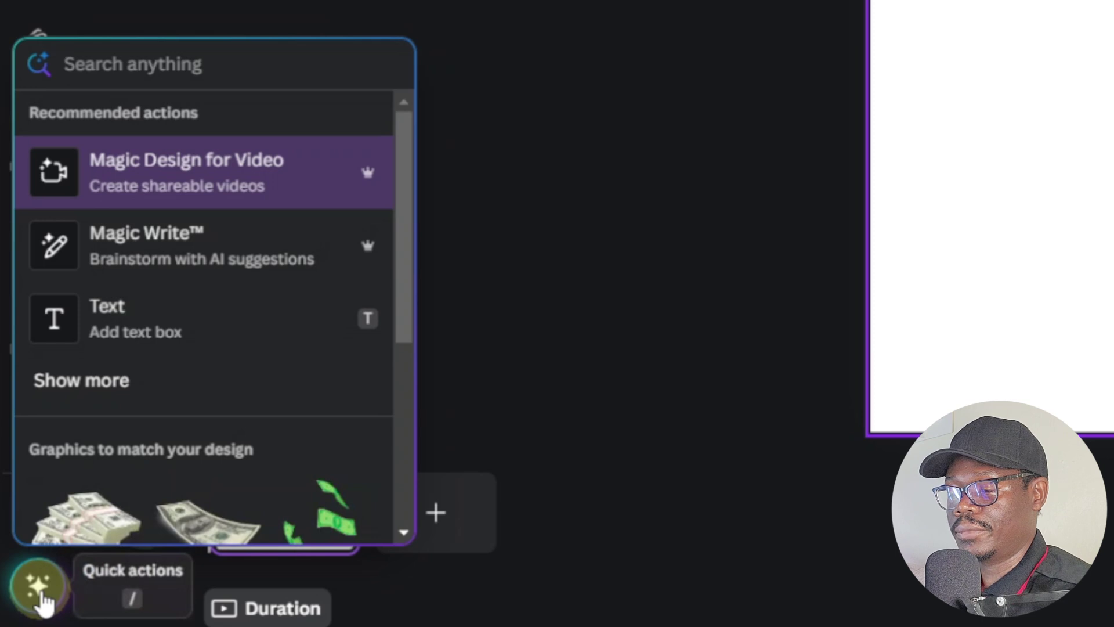
left_click(206, 184)
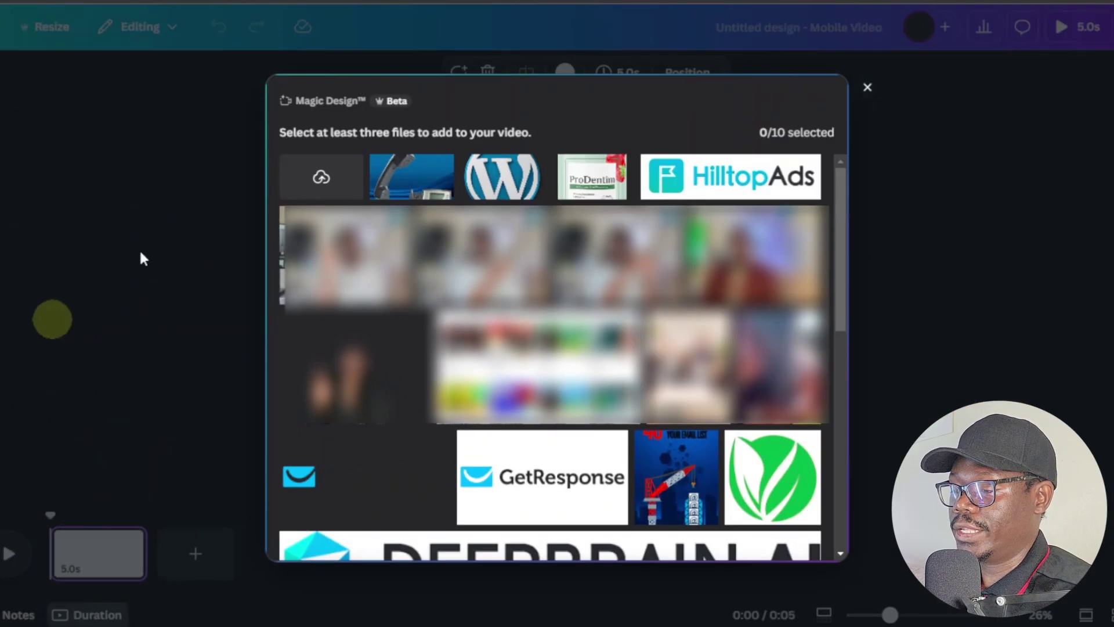
left_click(320, 178)
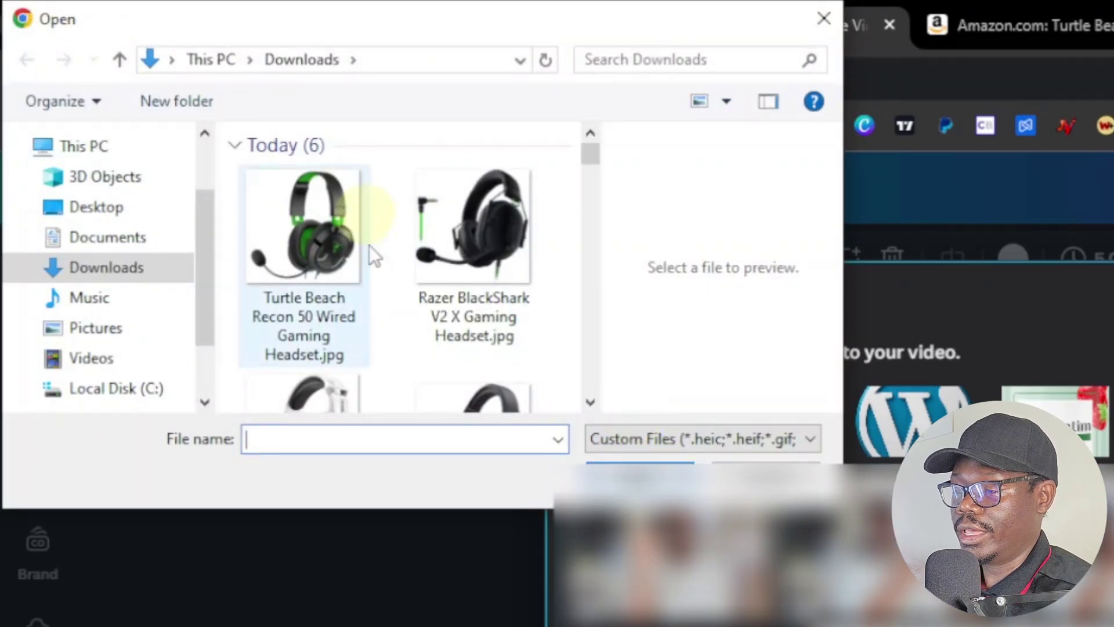
left_click_drag(231, 210, 511, 335)
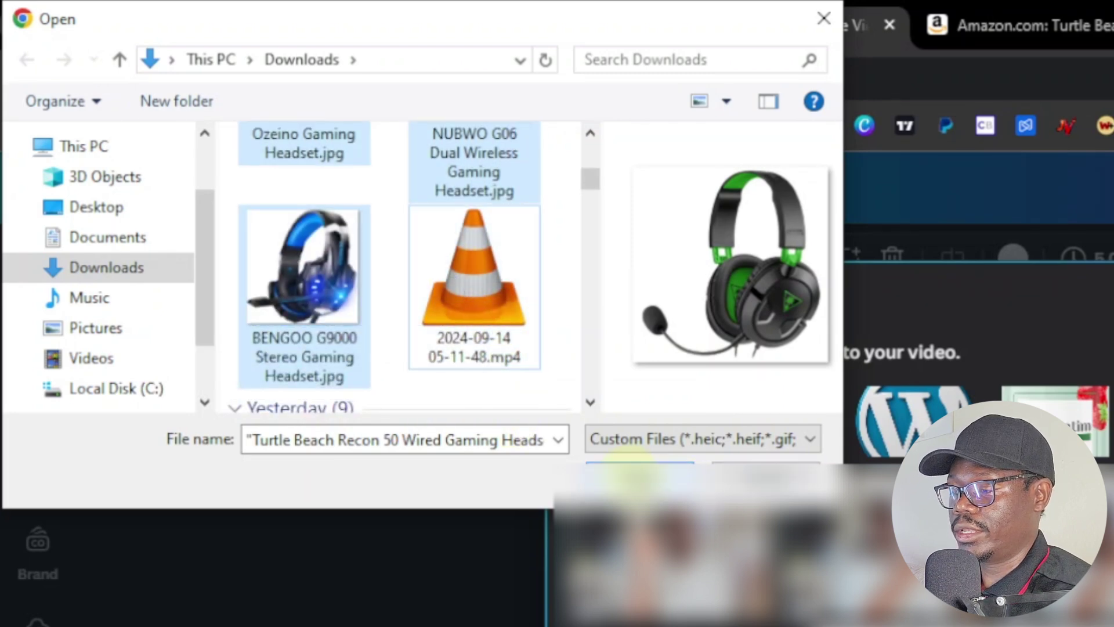
left_click(639, 477)
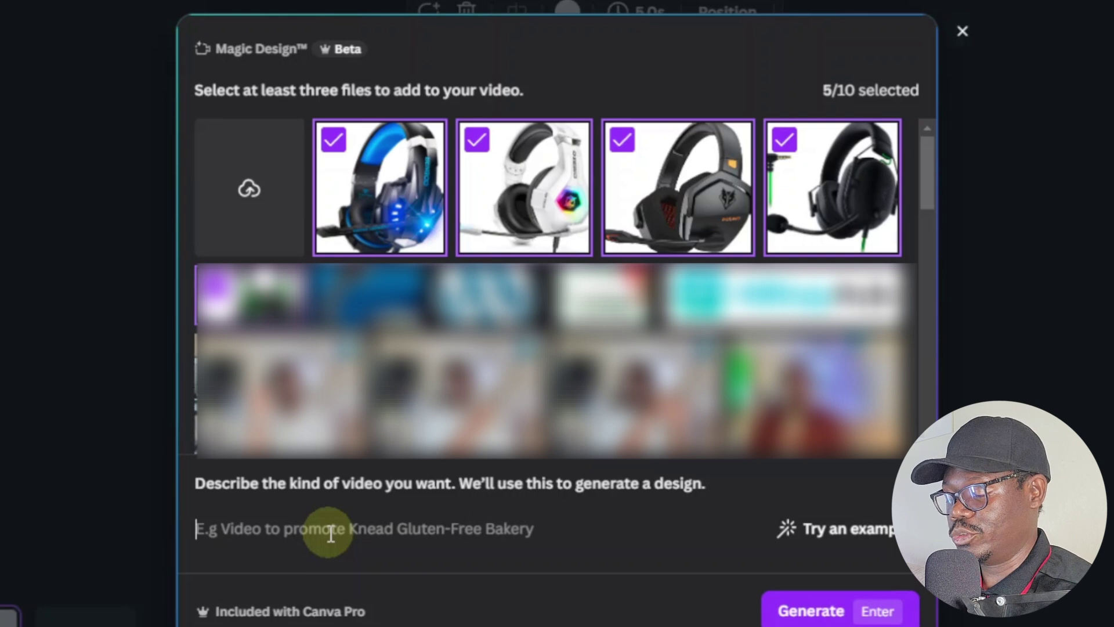
Step: Generate the design from the description "video to promote gaming headsets" and preview part of the resulting video
type("video to promote")
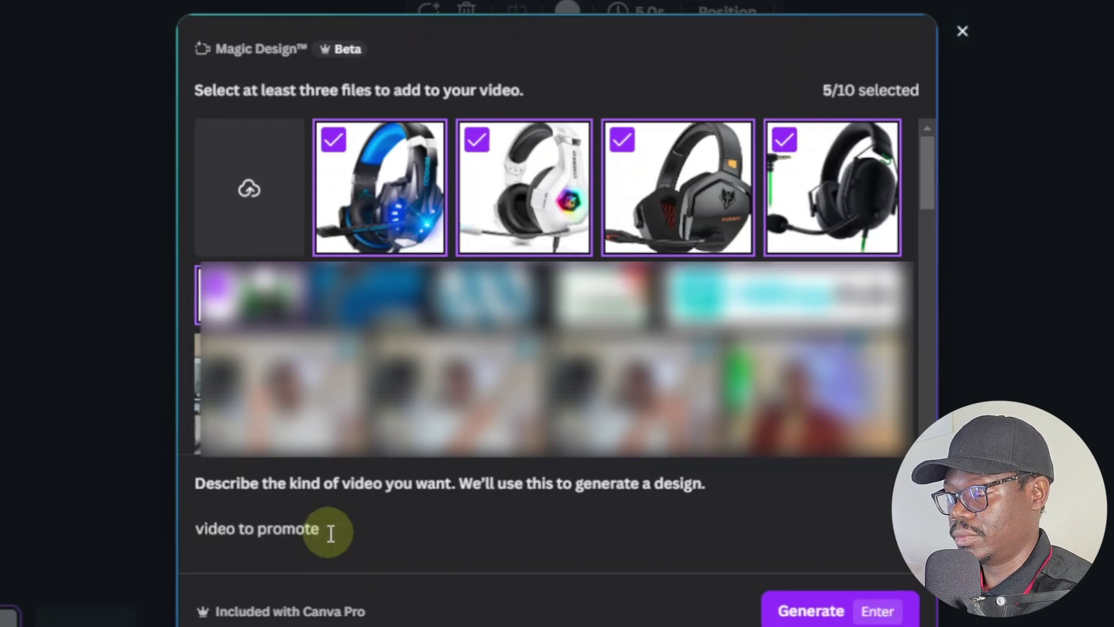
type(" gaming headsets")
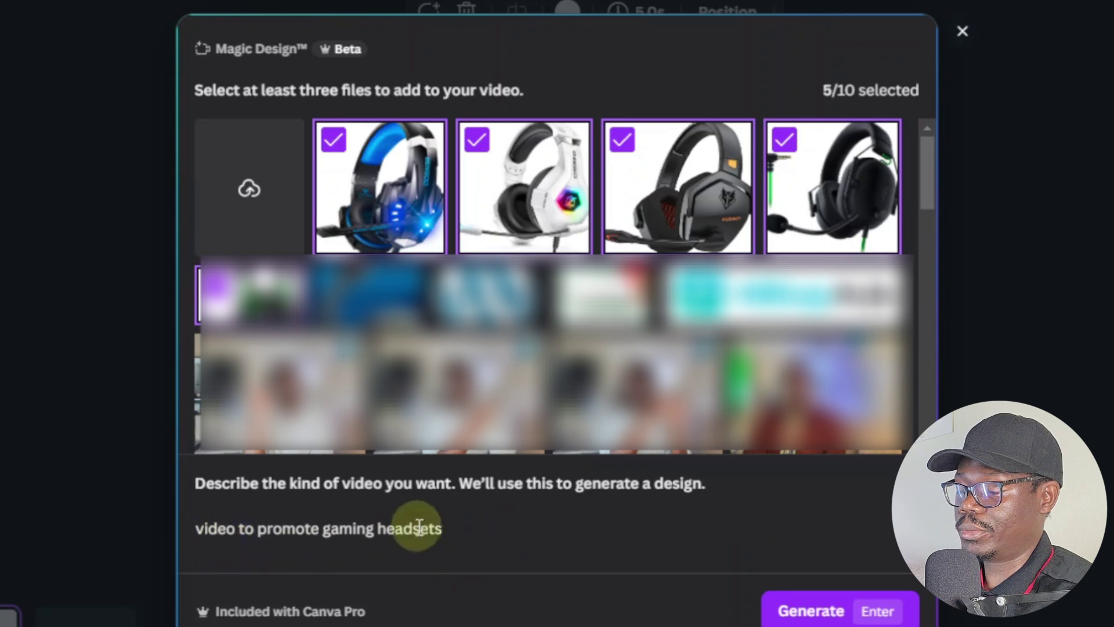
left_click(824, 607)
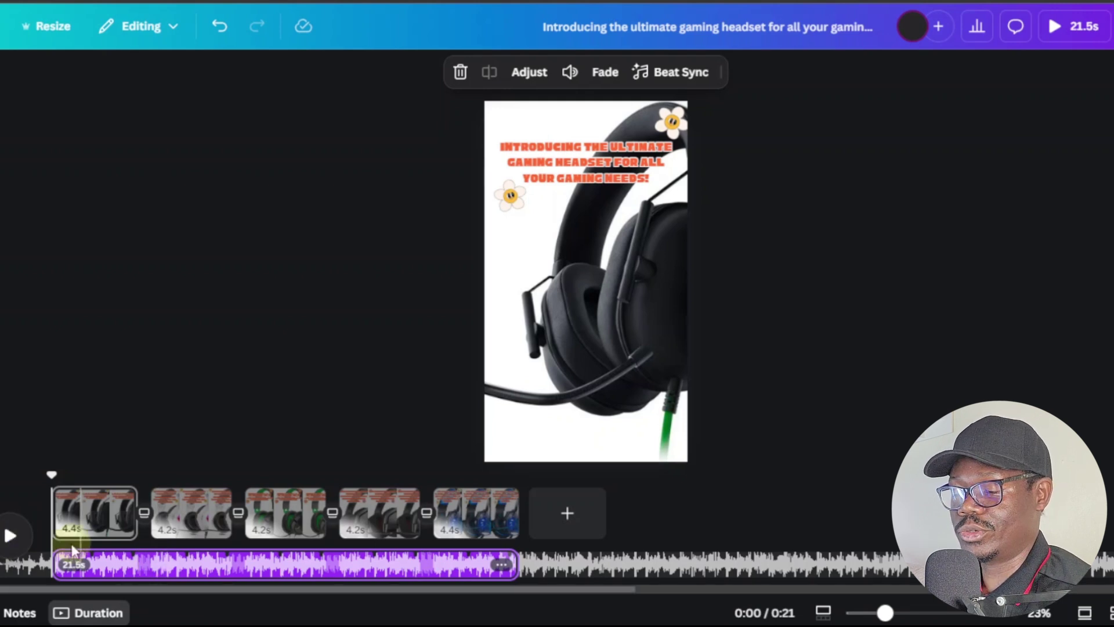
left_click(11, 540)
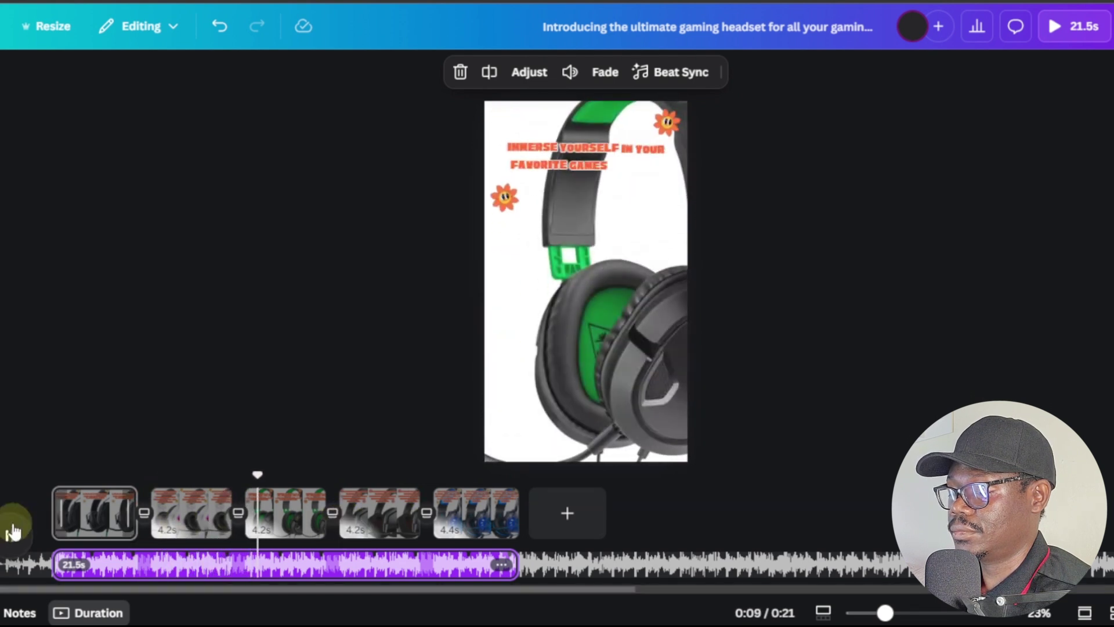
left_click(10, 537)
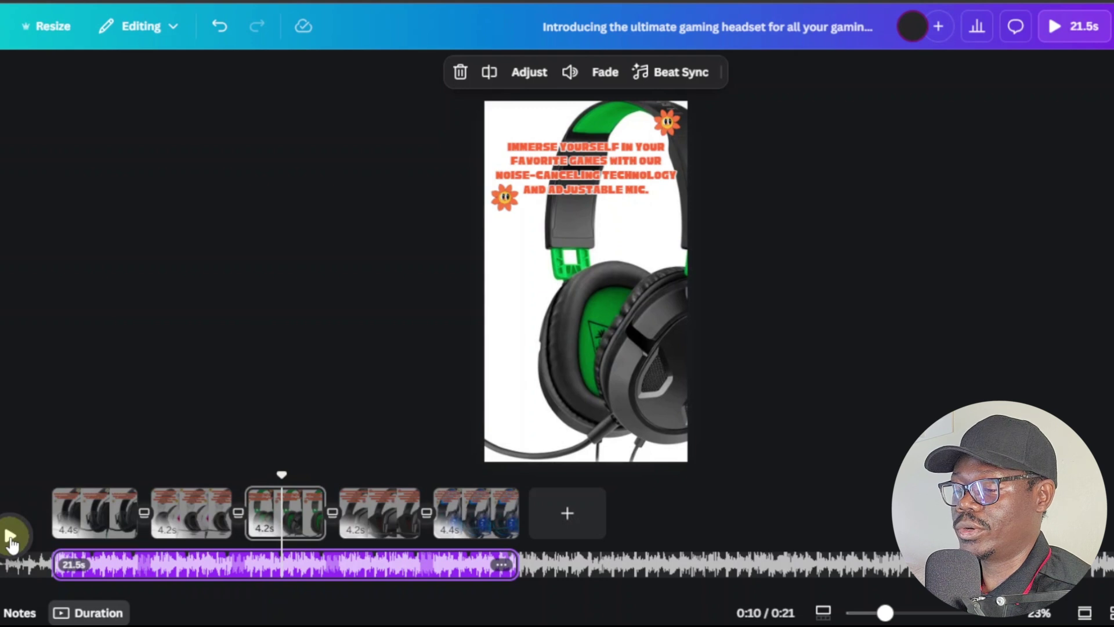
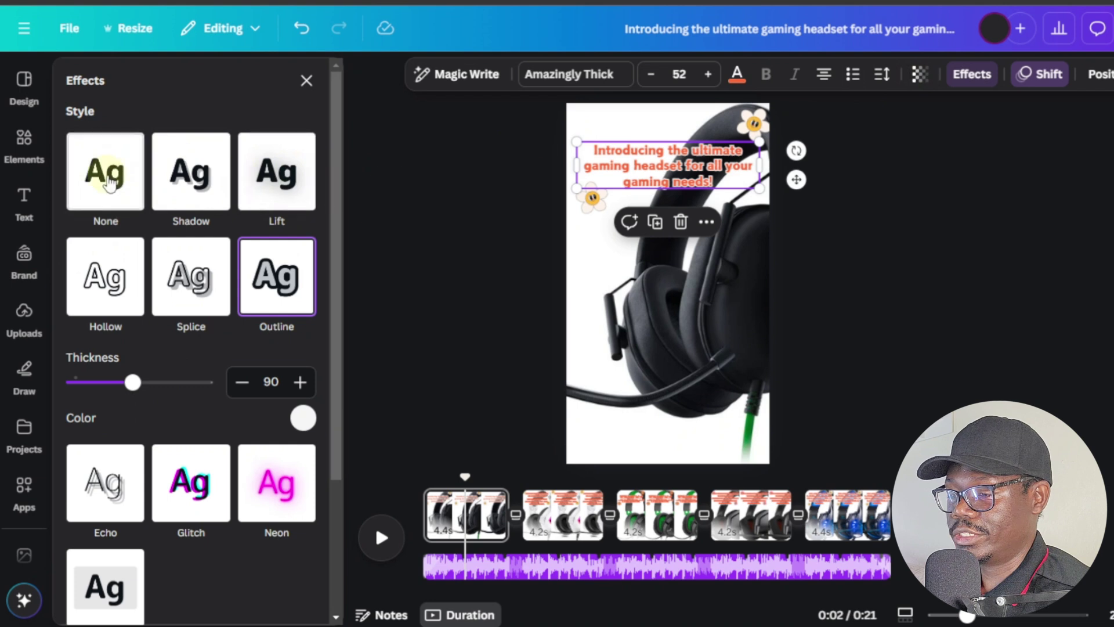
Step: Try the None, Shadow, Lift, Hollow, Splice, Outline and Echo text effects on the first scene's headline
left_click(108, 173)
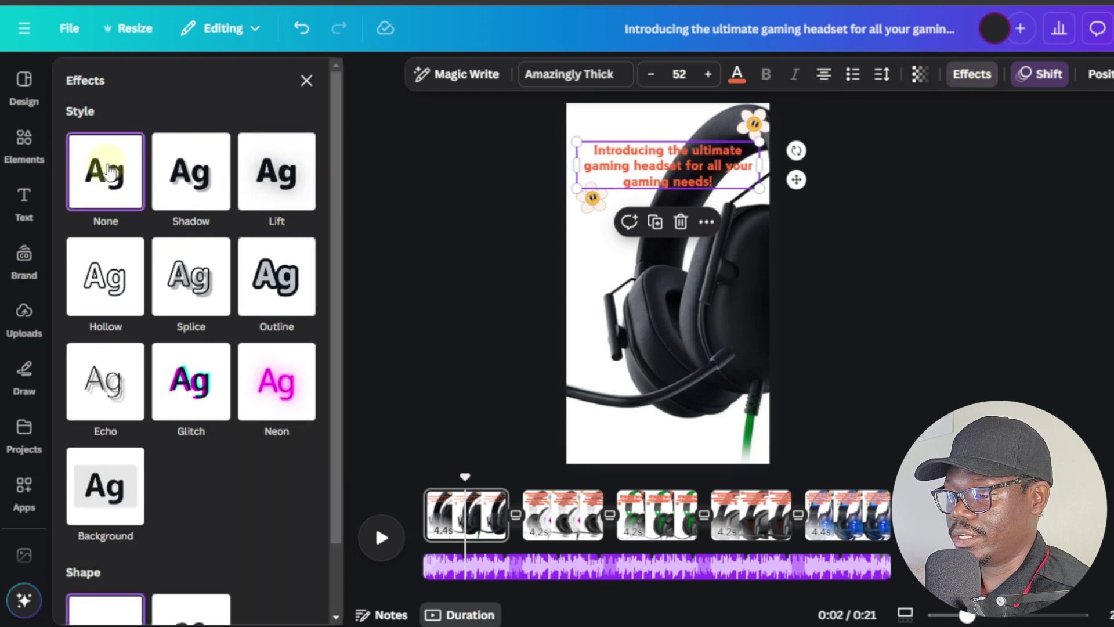
left_click(203, 179)
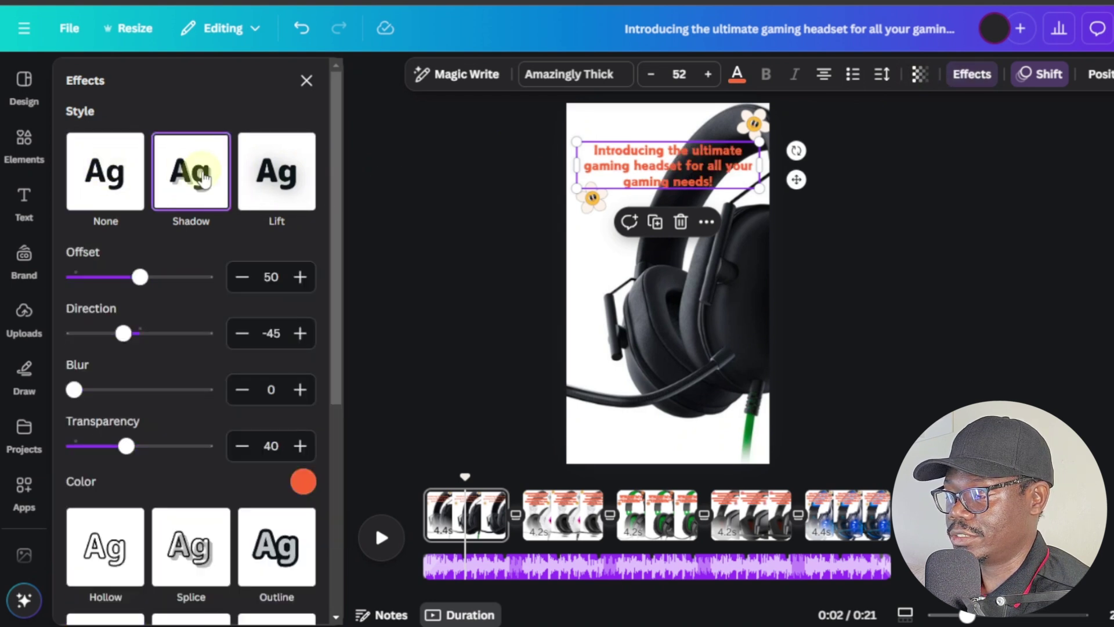
left_click(281, 170)
left_click(72, 363)
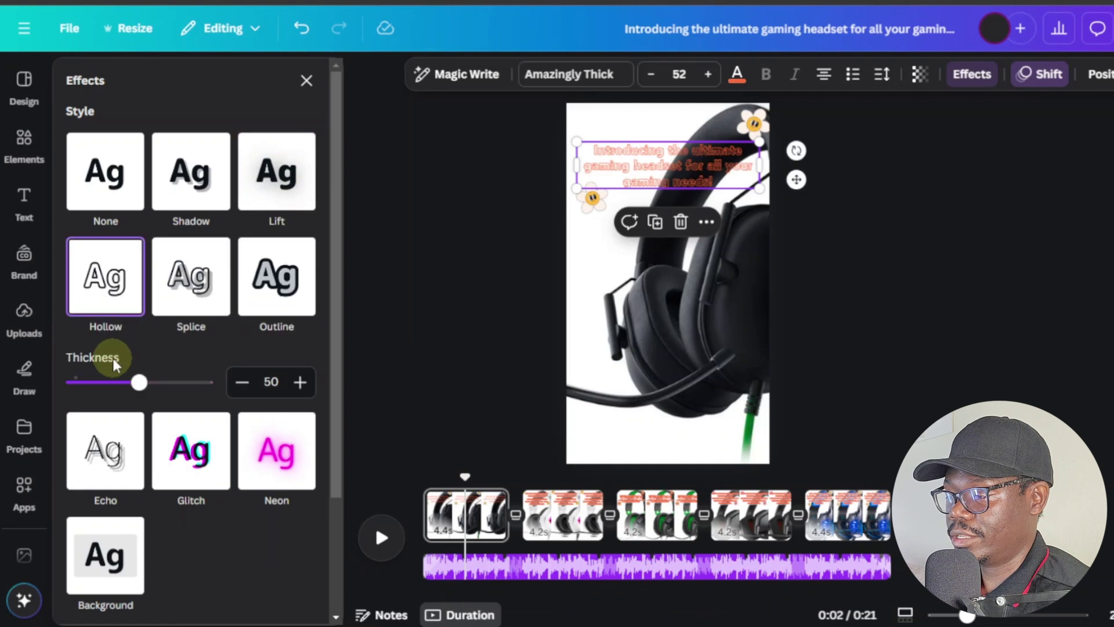
left_click(188, 278)
left_click(278, 274)
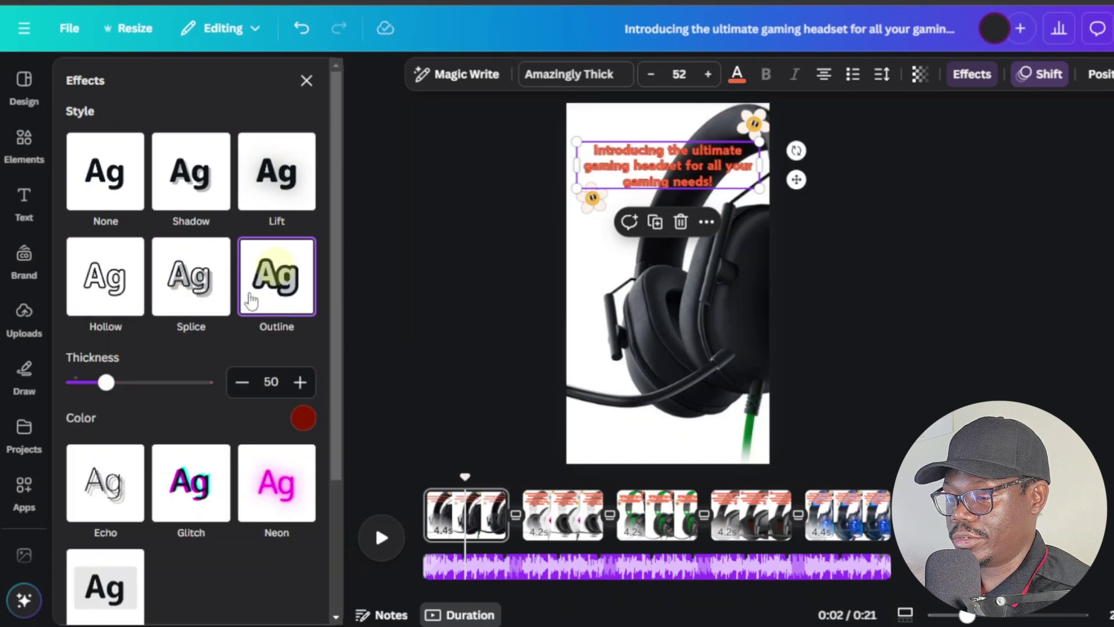
left_click(112, 494)
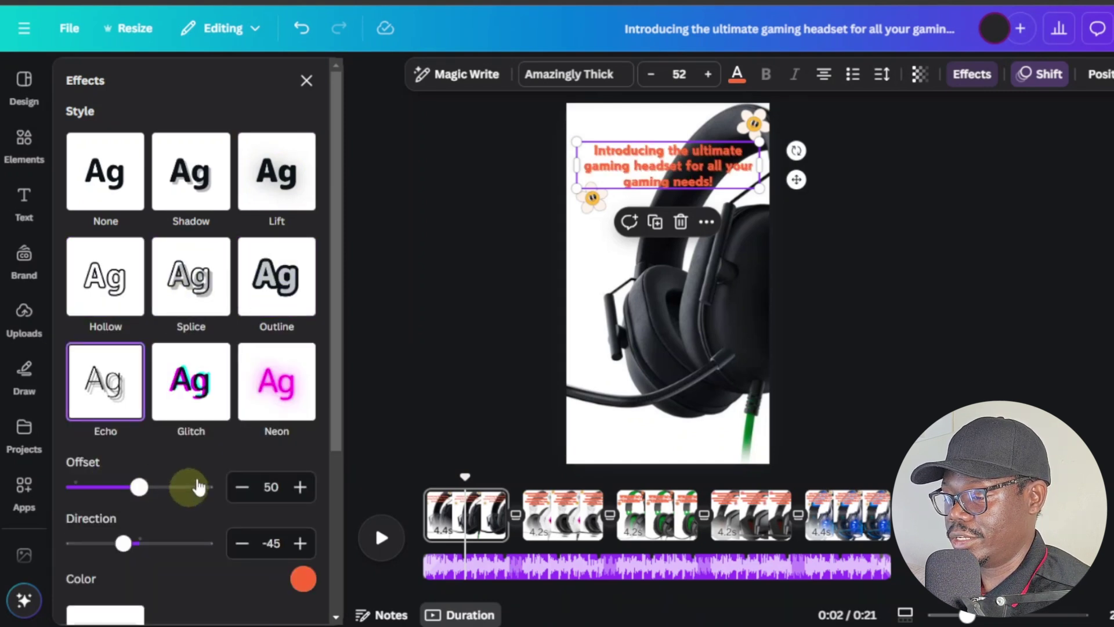
Step: Apply the Background text effect to the headline "Introducing the ultimate gaming headset for all your gaming needs!"
scroll(194, 435, "down", 4)
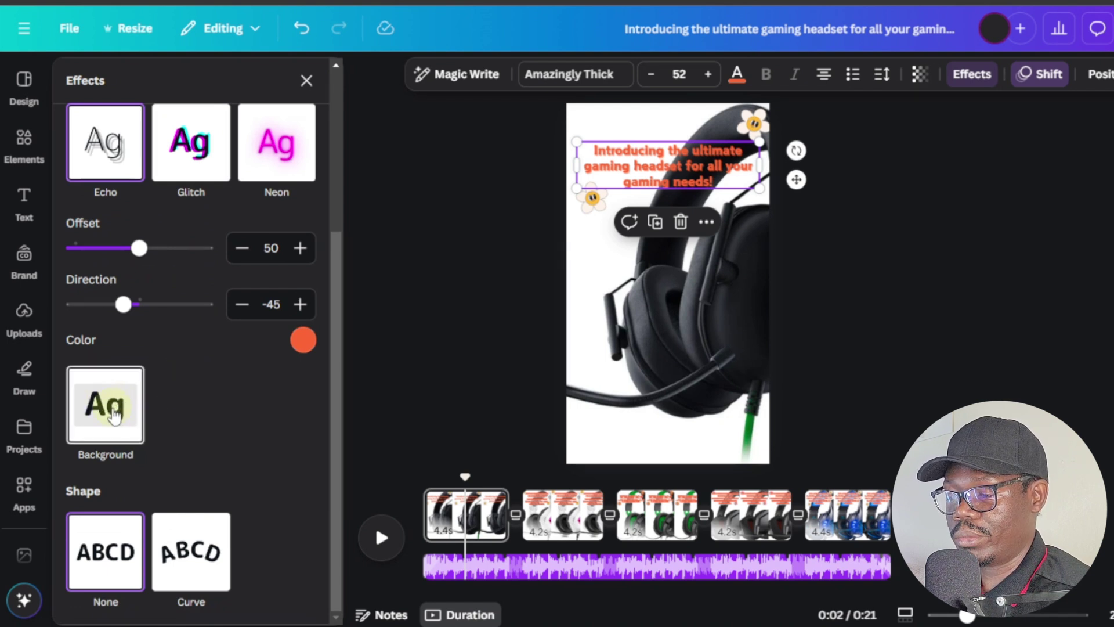
left_click(115, 416)
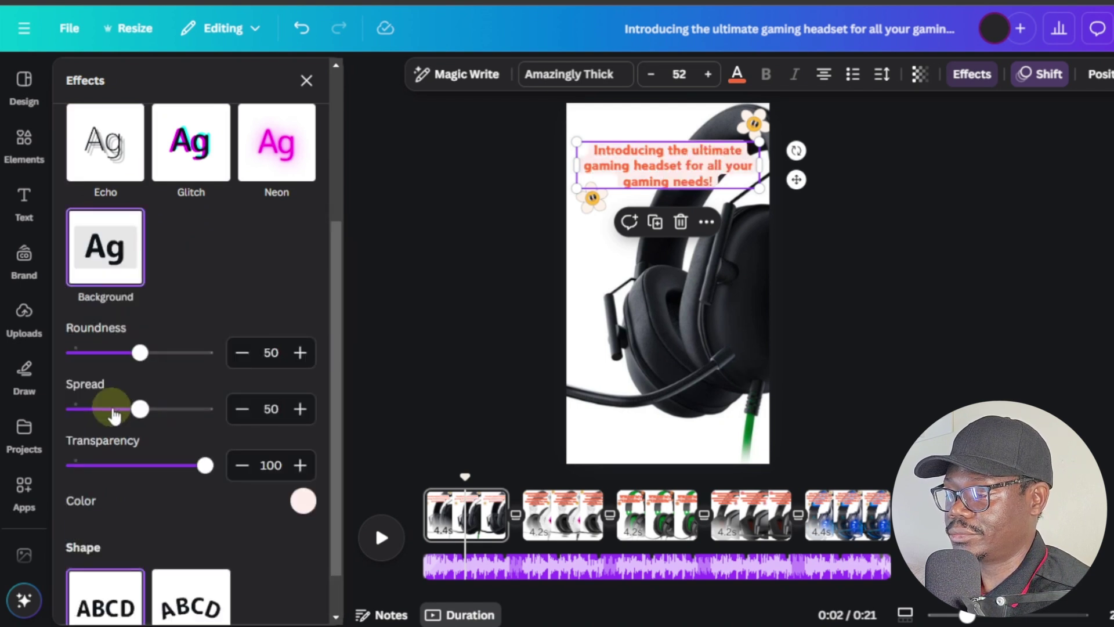
left_click(620, 155)
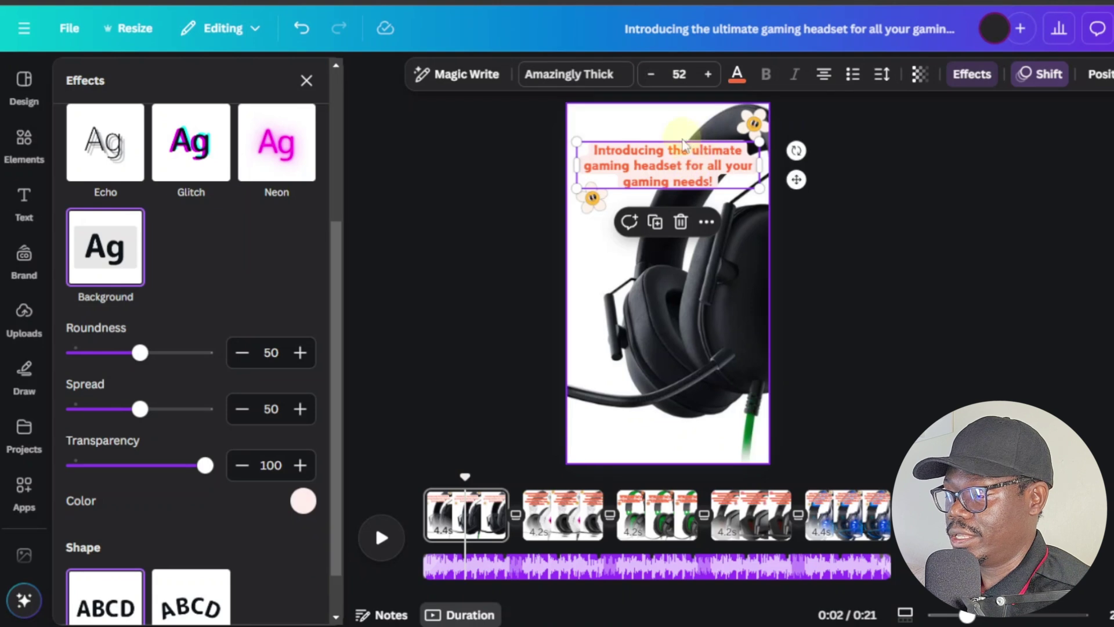
Step: Set the color of the first headline's text background to white and open the headline's font color options
left_click(303, 501)
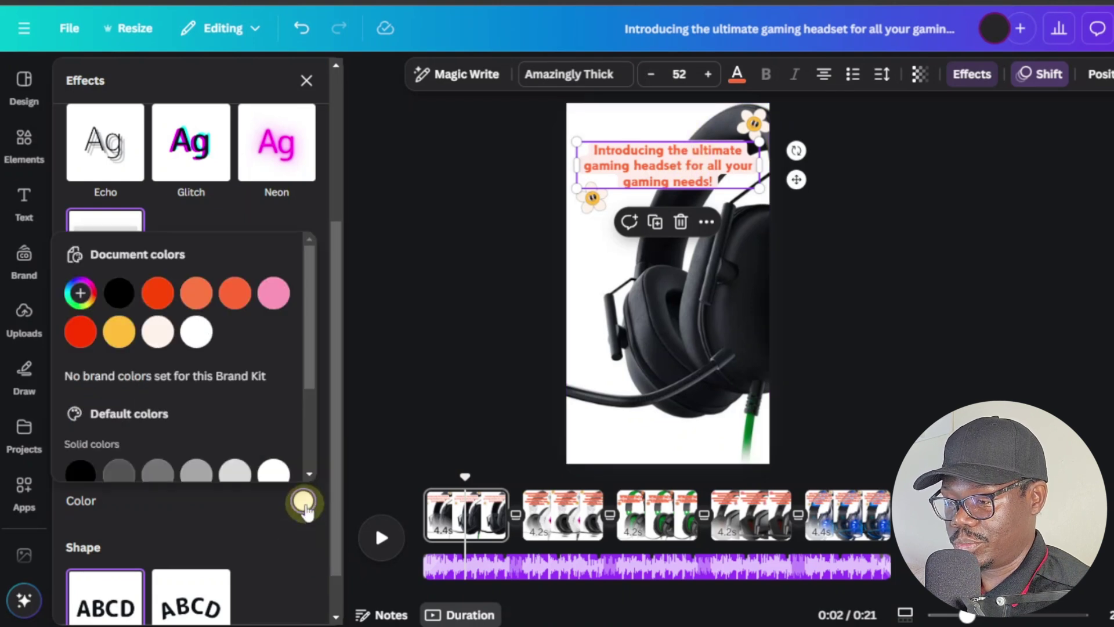
left_click(196, 333)
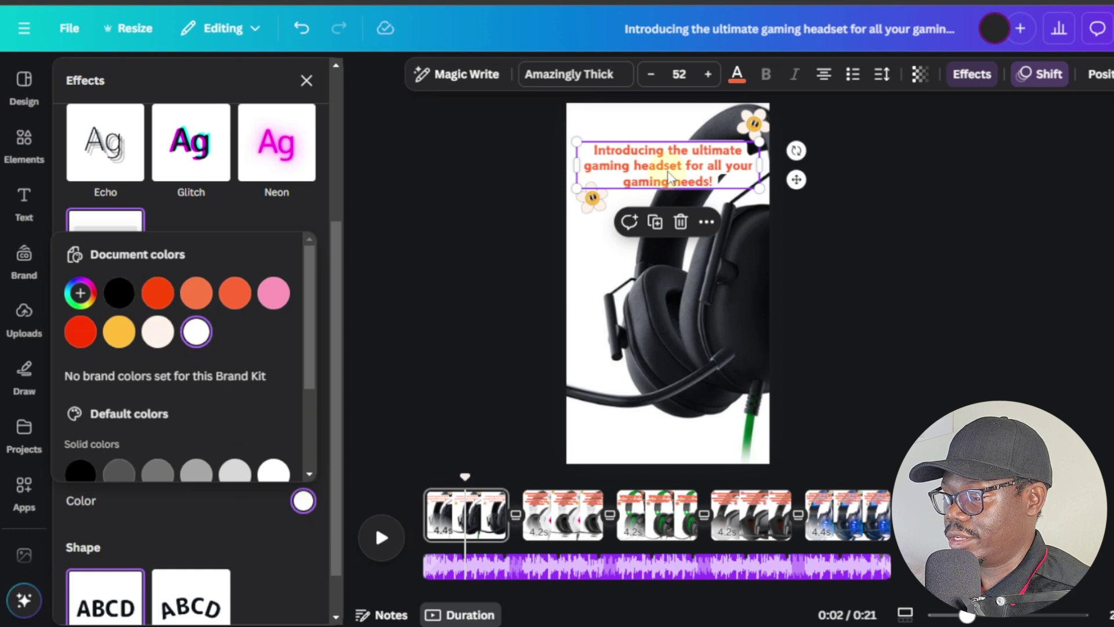
left_click(736, 74)
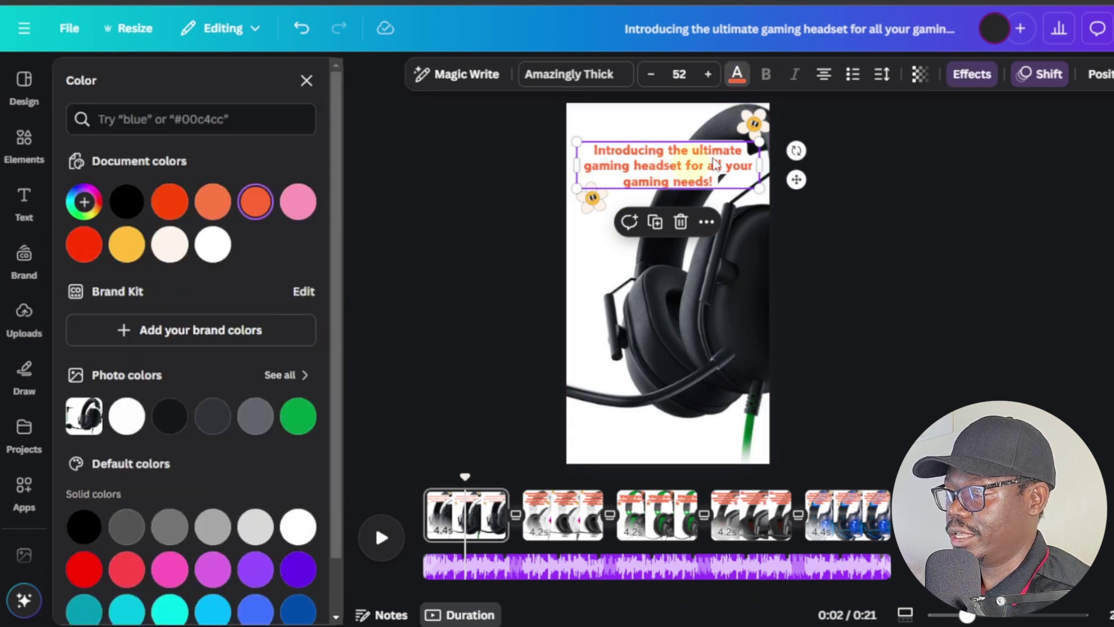
Step: Delete both flower graphics beside the headline in the first scene
left_click(754, 126)
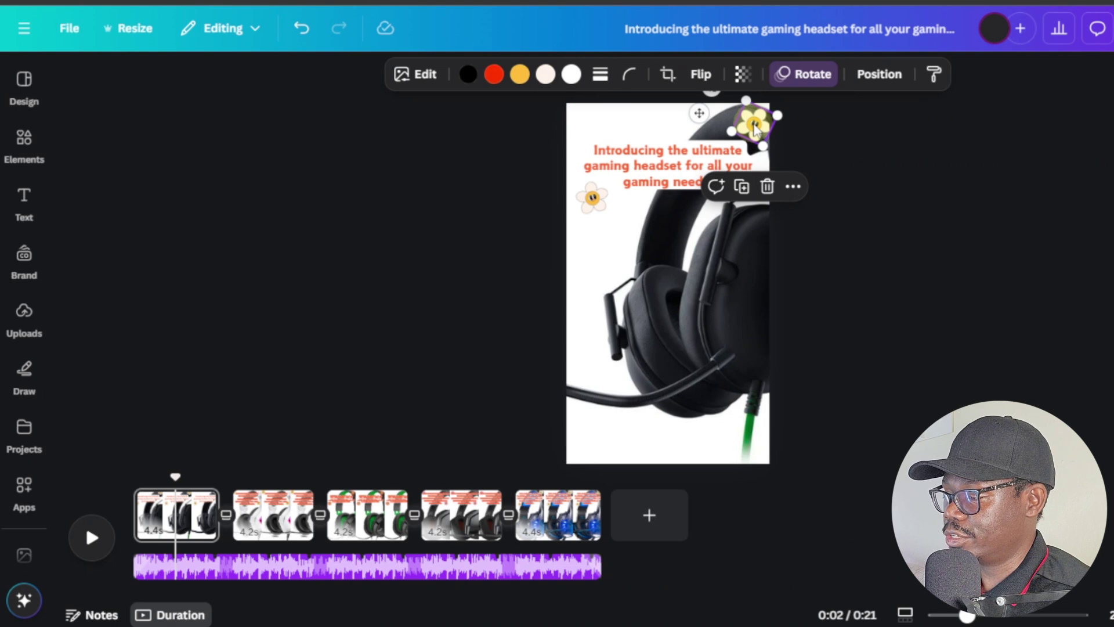
left_click(767, 187)
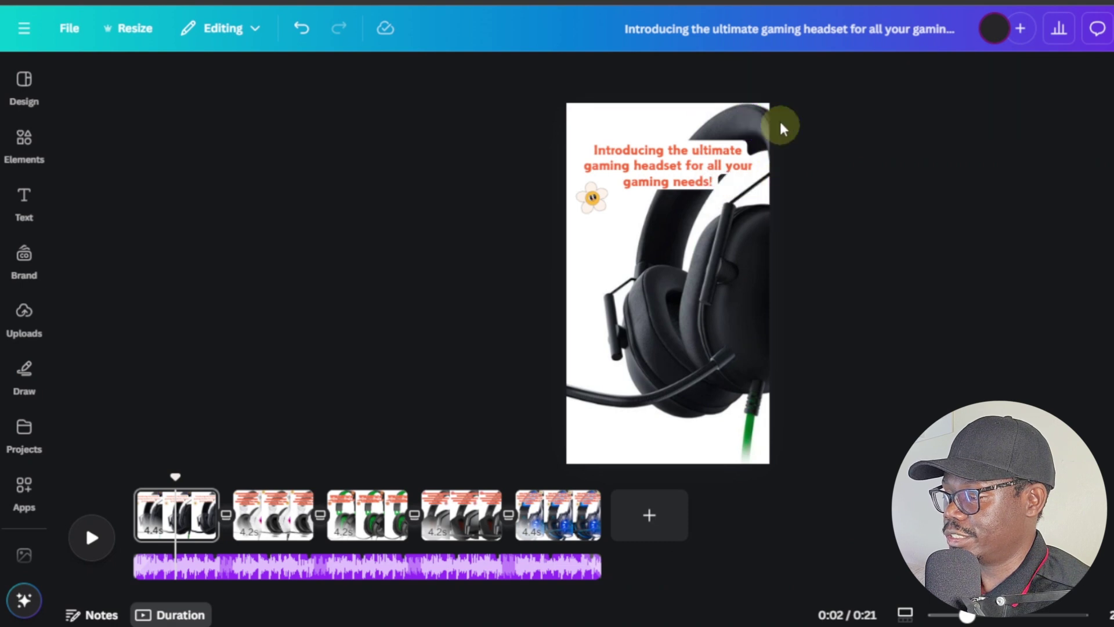
left_click(590, 219)
left_click(604, 139)
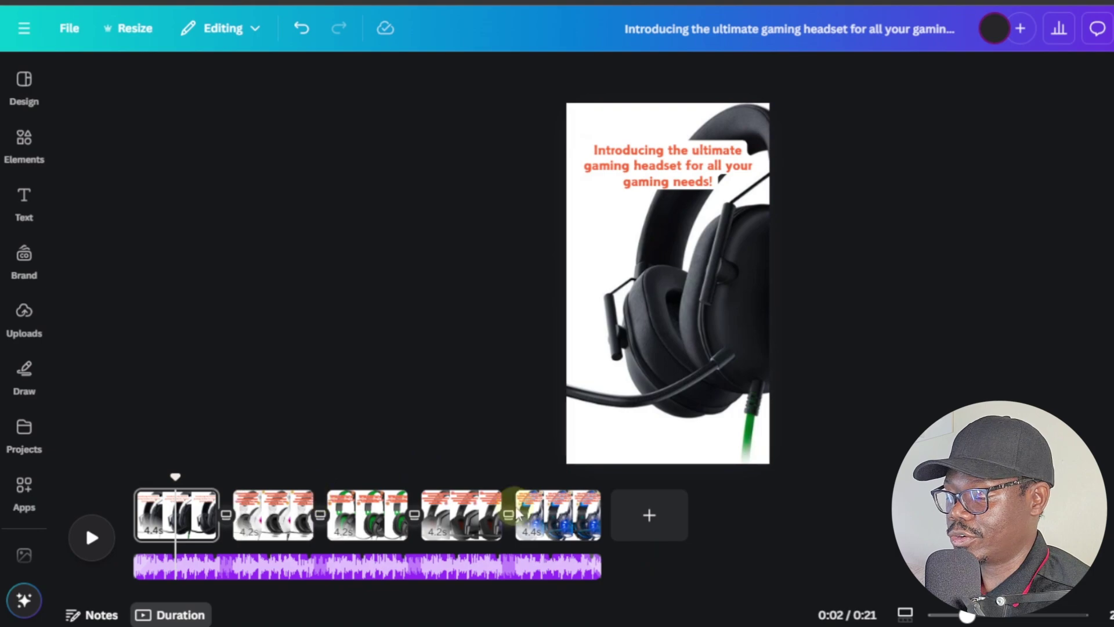
Step: Preview the Rise, Pan, Fade, Pop, Wipe, Blur, Breathe, Succession and Baseline photo animations on the first scene's headset photo
left_click(721, 291)
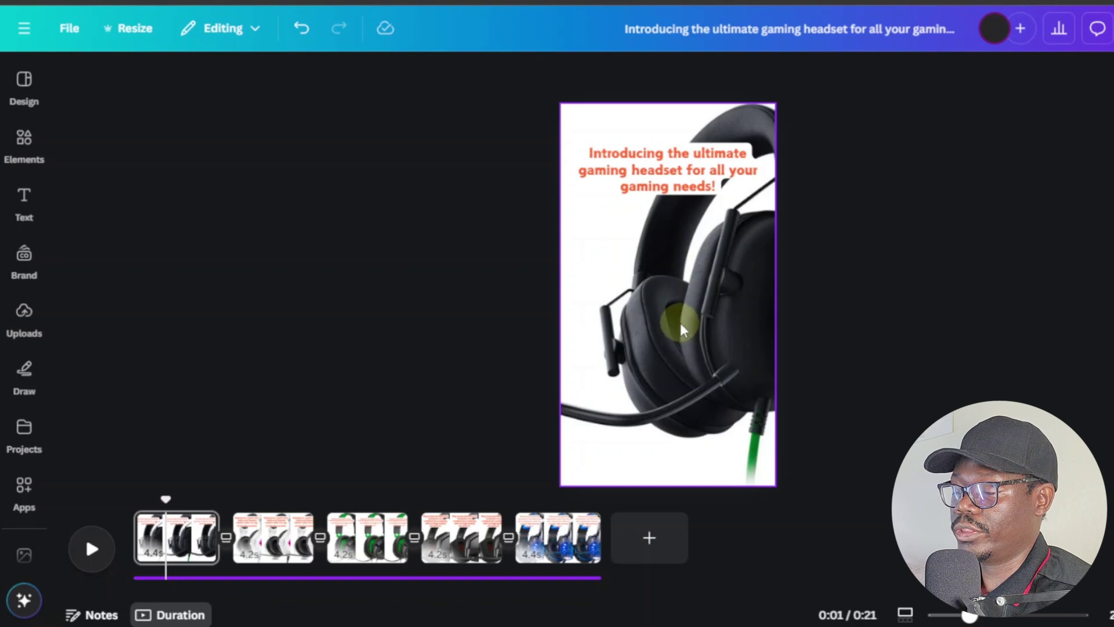
left_click(695, 293)
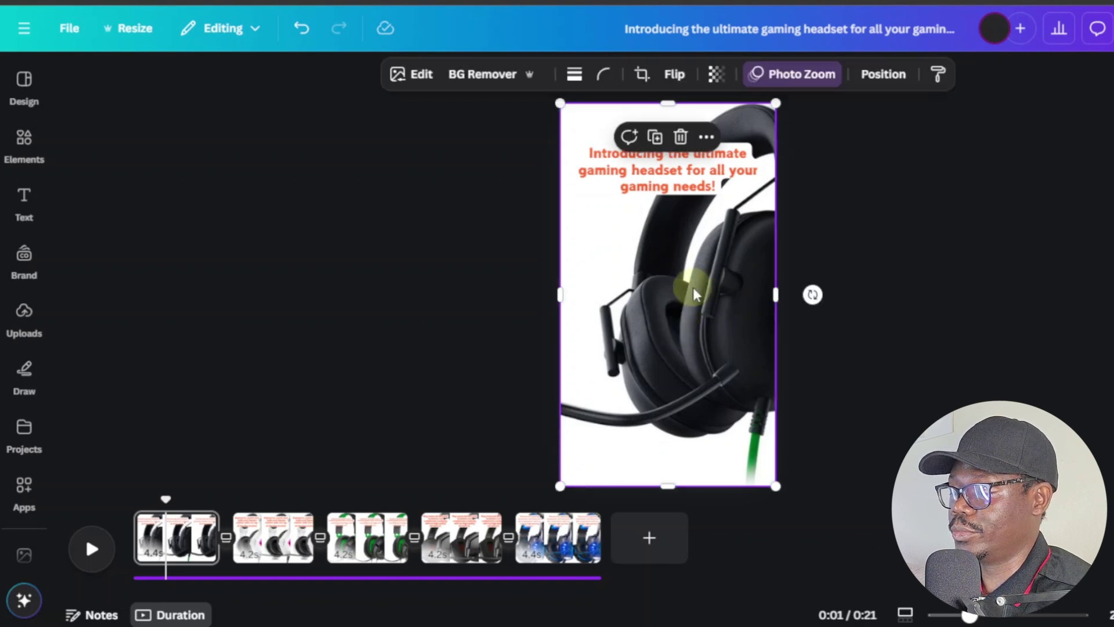
left_click(791, 74)
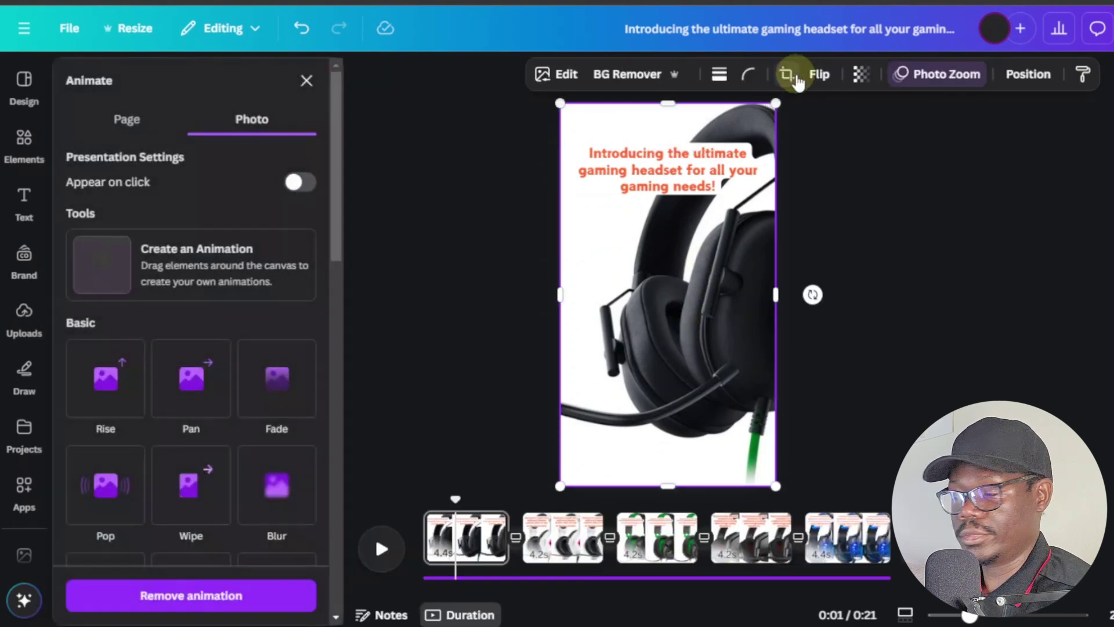
scroll(156, 367, "down", 2)
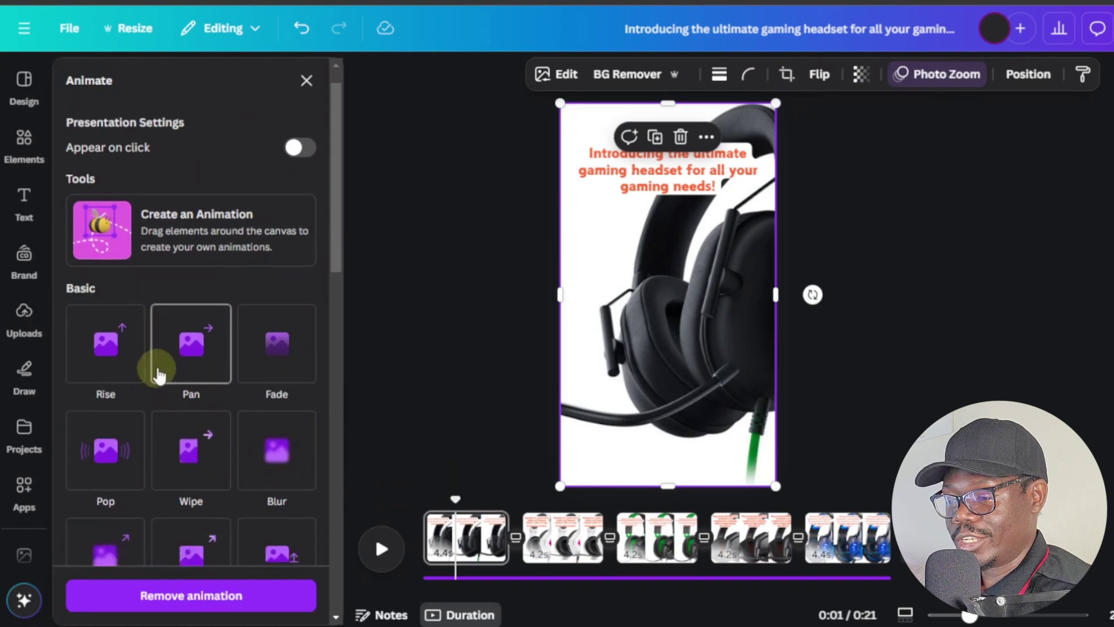
left_click(102, 297)
left_click(199, 300)
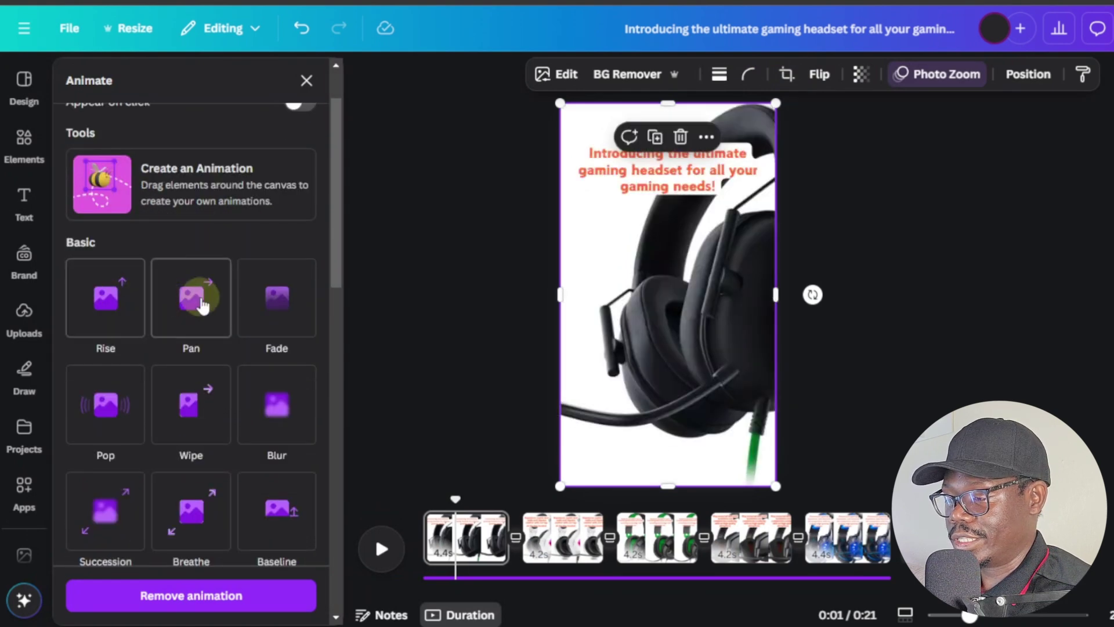
left_click(306, 294)
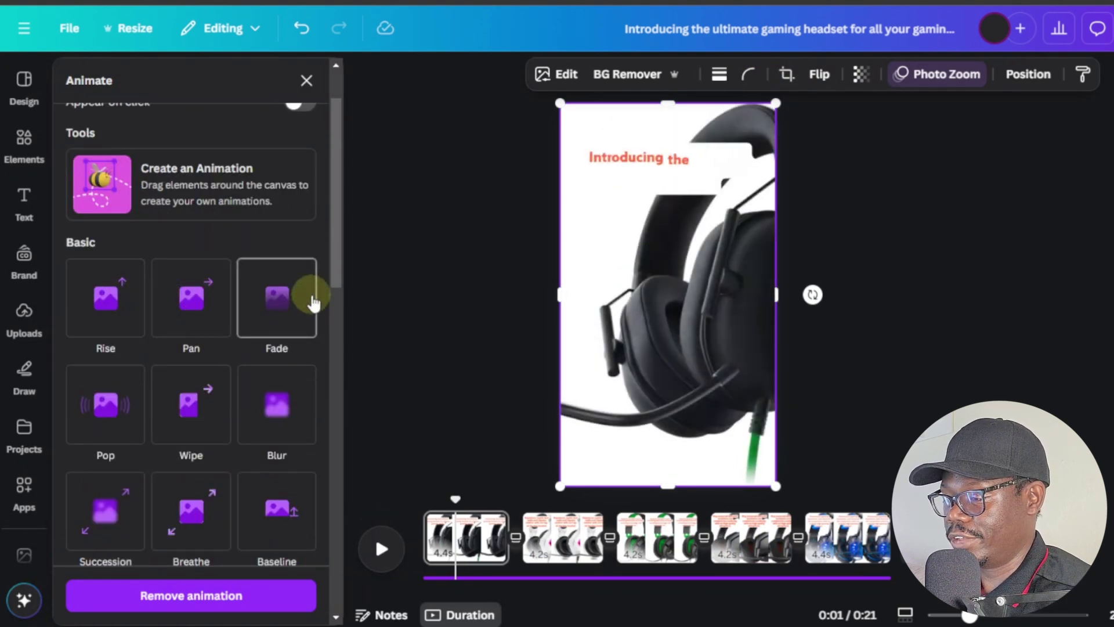
left_click(84, 414)
left_click(187, 406)
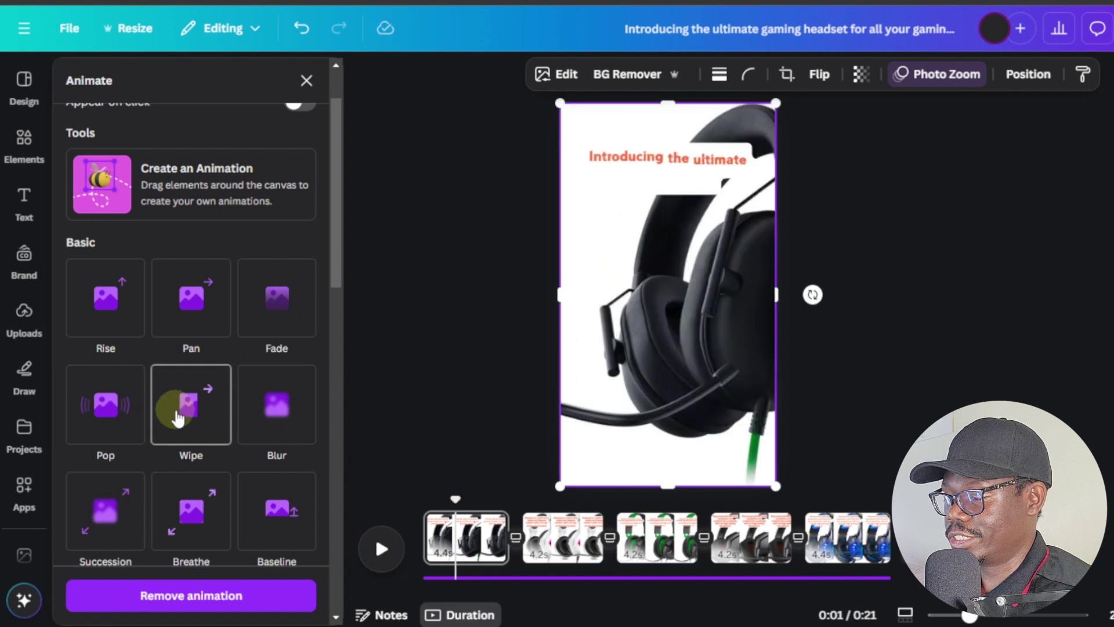
left_click(274, 400)
scroll(232, 409, "down", 2)
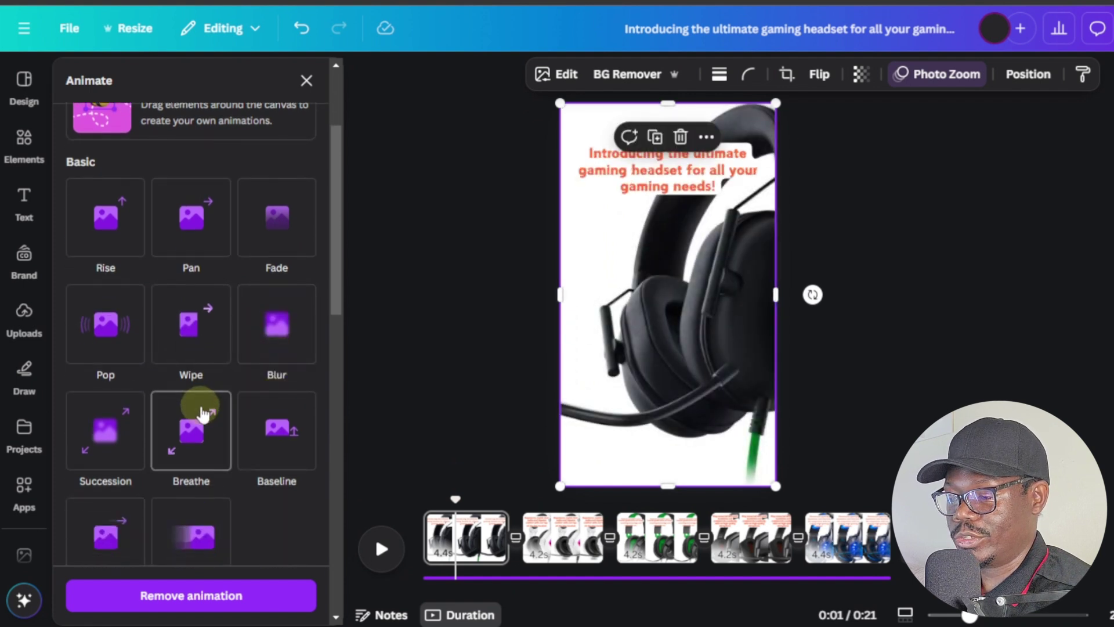
left_click(200, 413)
left_click(106, 427)
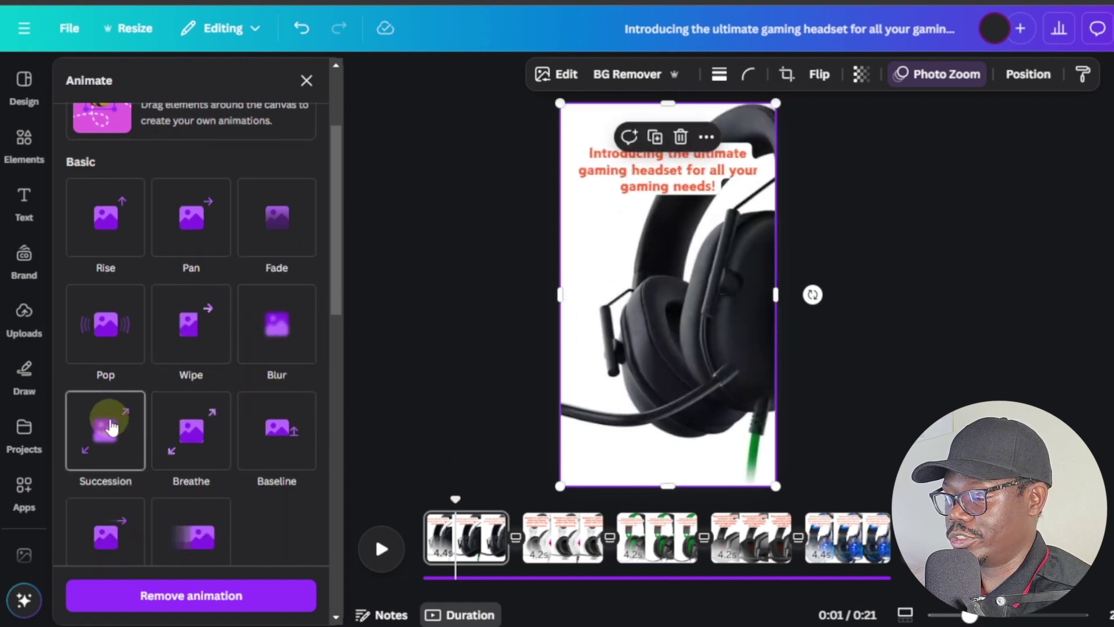
left_click(303, 436)
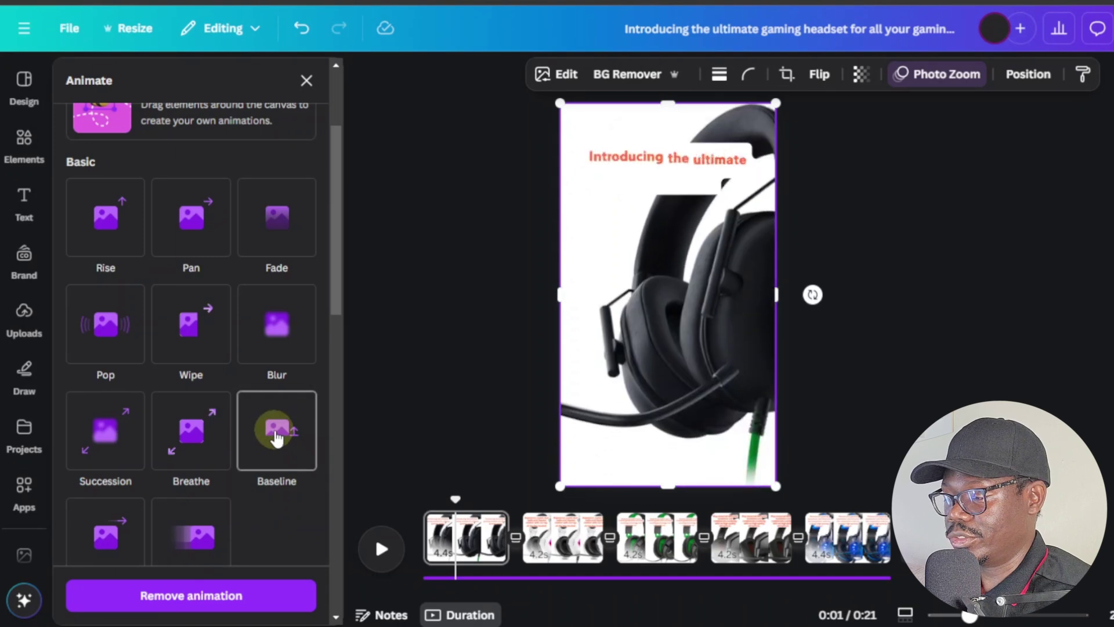
left_click(277, 438)
Step: Apply the Drift page animation to the second scene and the Wipe page animation to the third scene
left_click(562, 536)
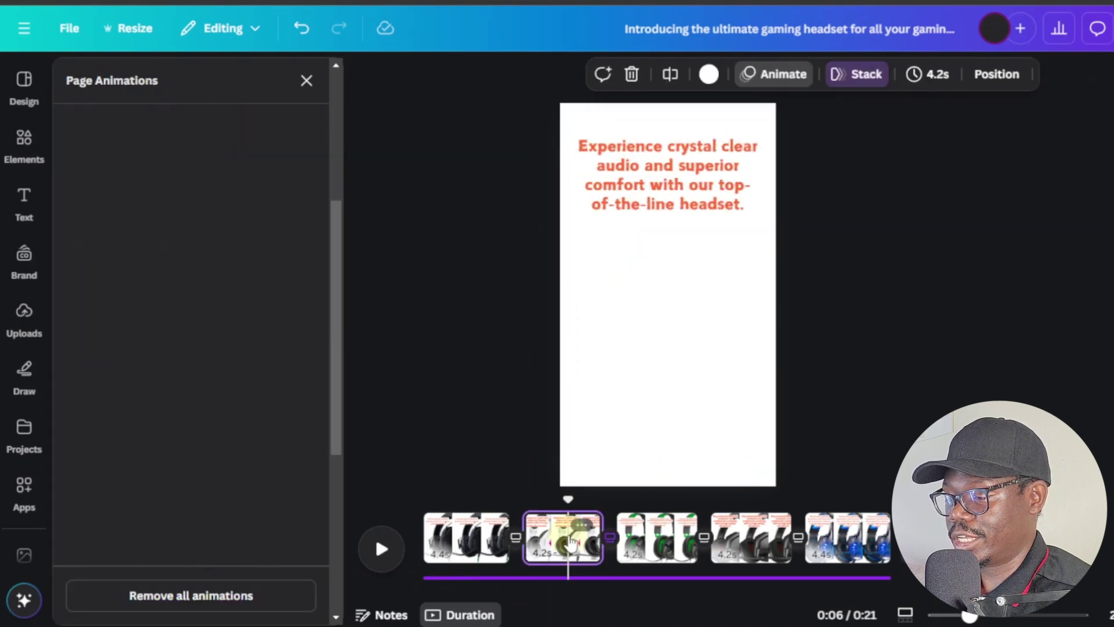
scroll(218, 428, "up", 4)
scroll(219, 394, "down", 6)
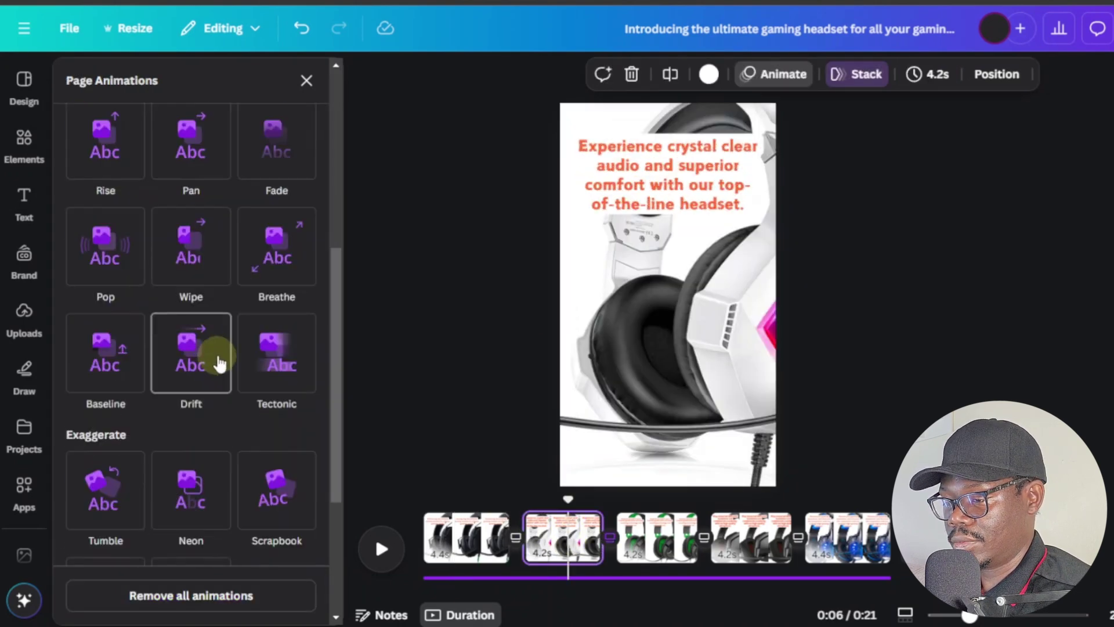
left_click(210, 355)
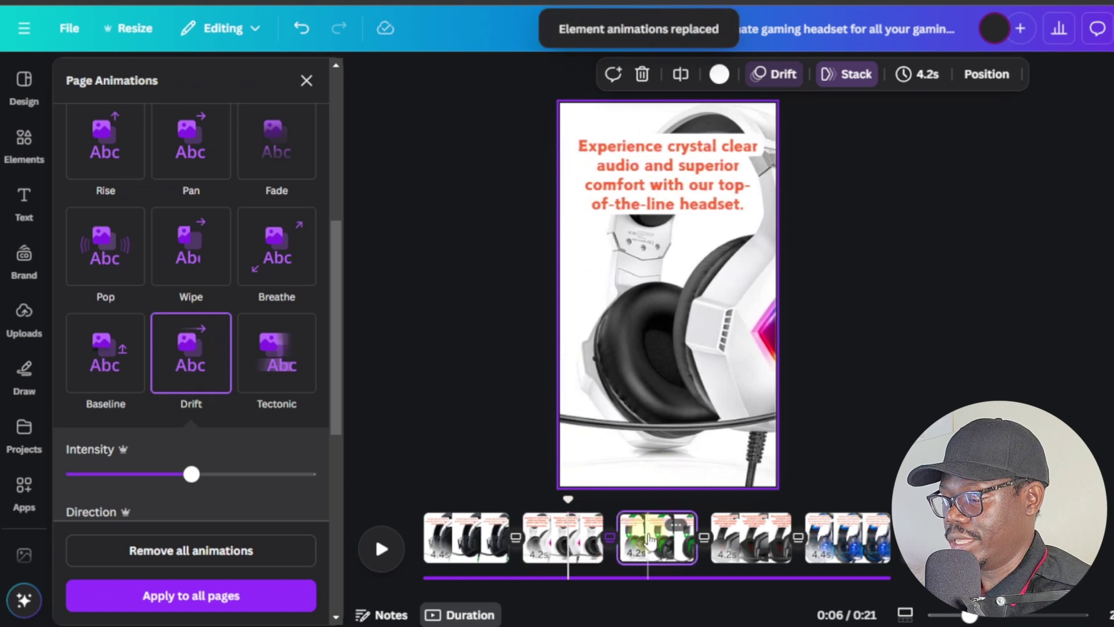
left_click(187, 232)
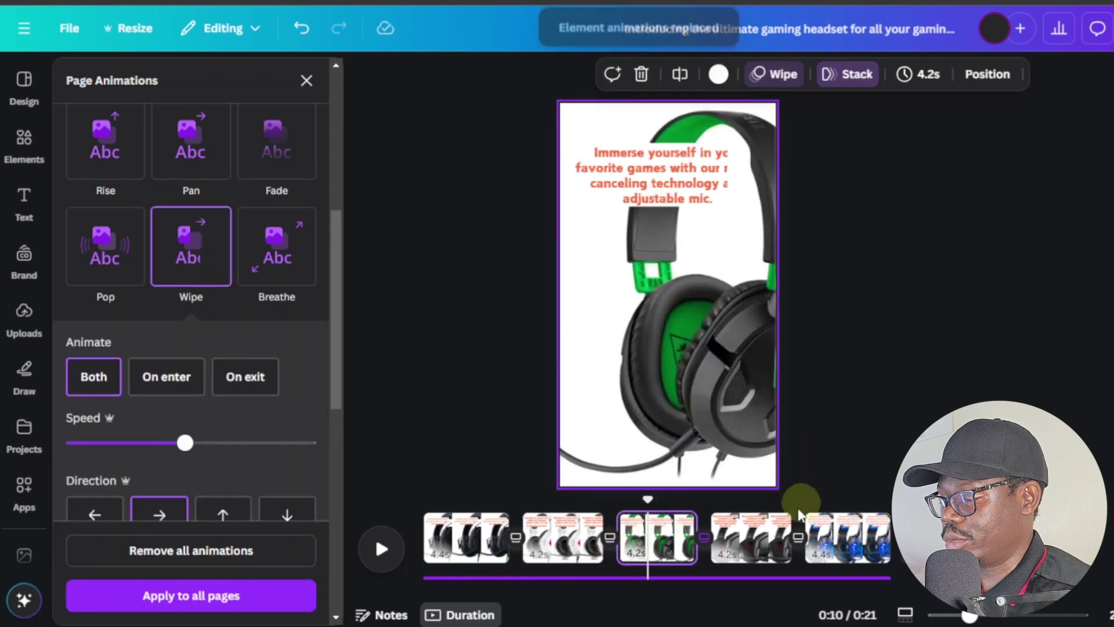
Step: Apply the Rise page animation to the fourth scene and the Pop page animation to the fifth scene
left_click(758, 542)
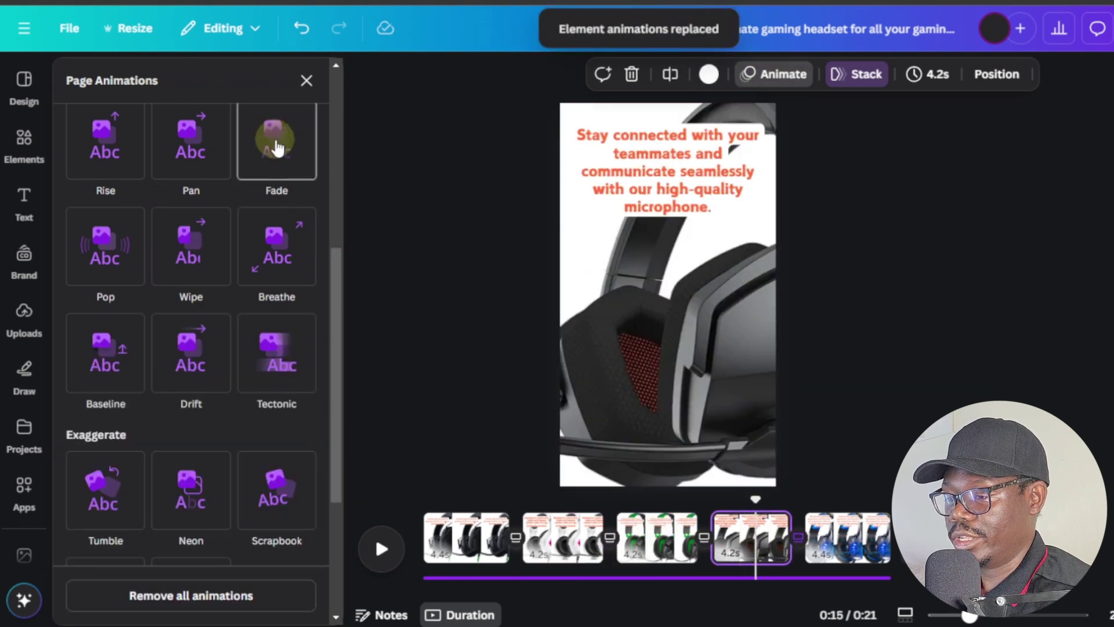
left_click(108, 119)
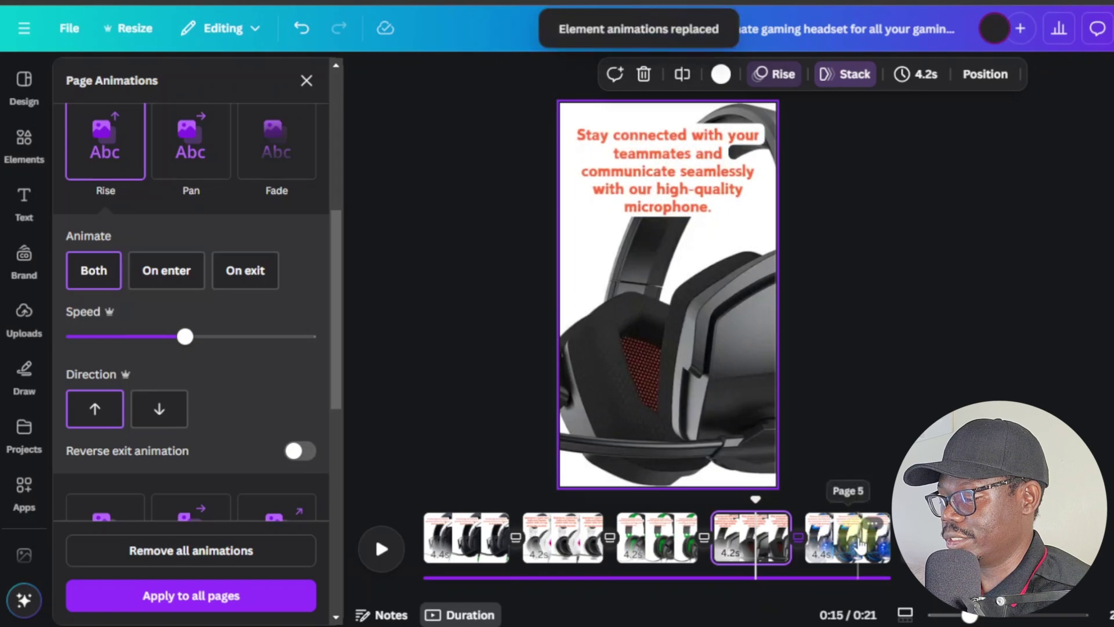
left_click(847, 533)
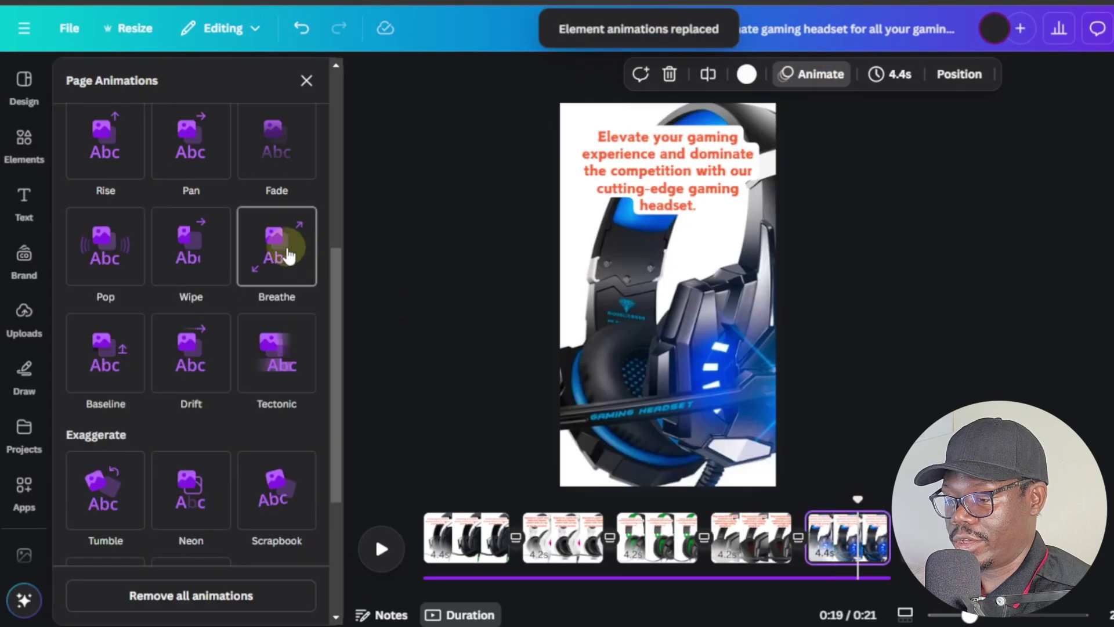
left_click(105, 251)
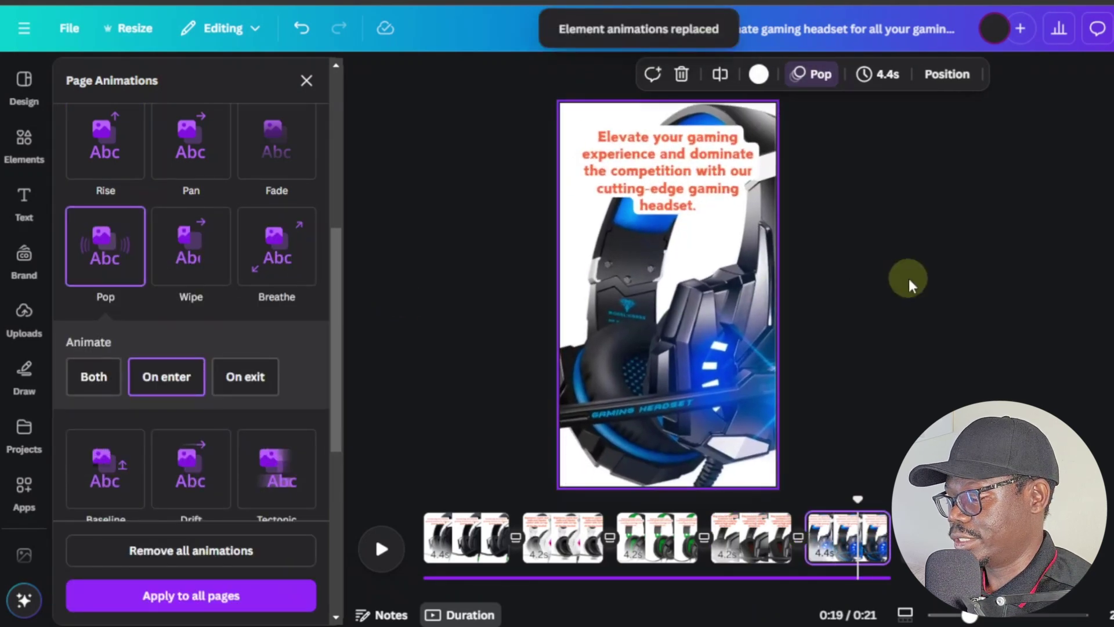
Step: Play the video from the start to check the scene animations, and pause it during the third scene
left_click_drag(857, 499, 365, 522)
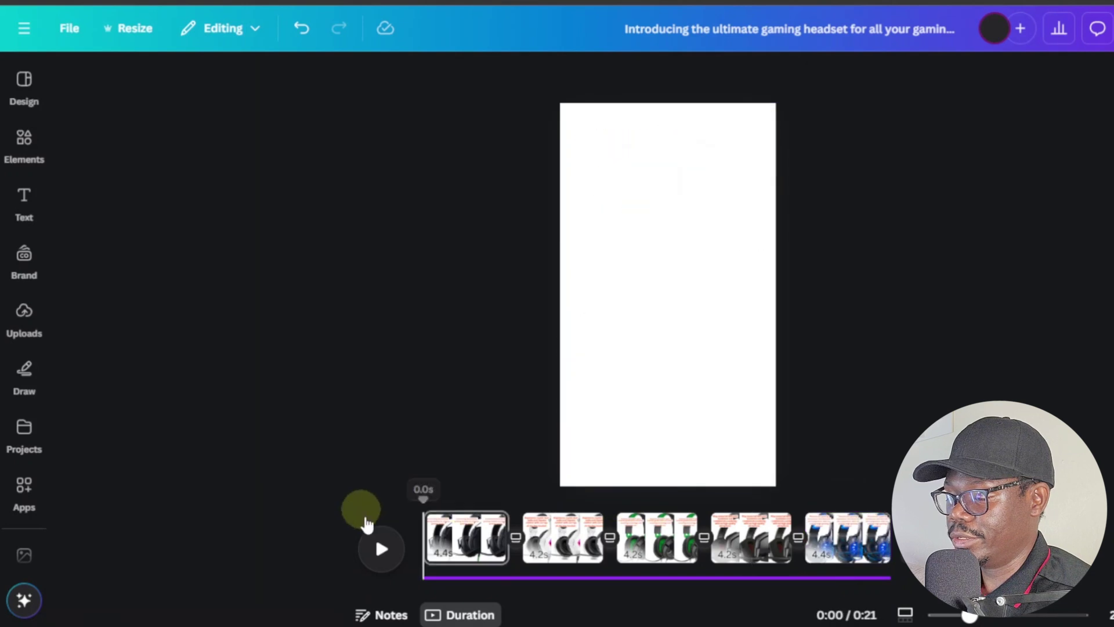
left_click(91, 550)
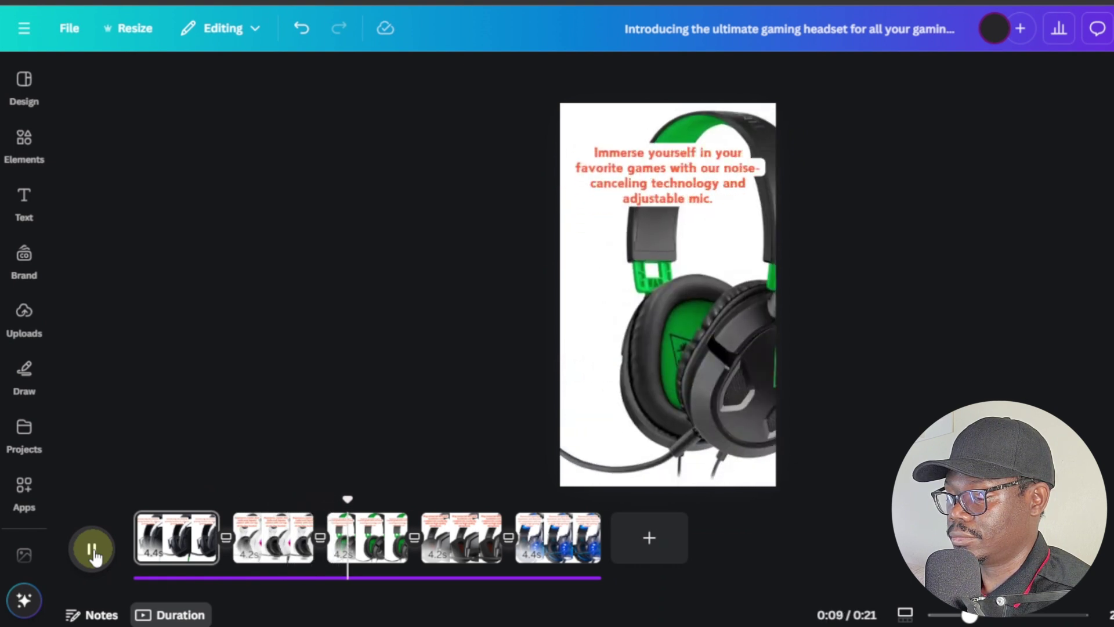
left_click(91, 550)
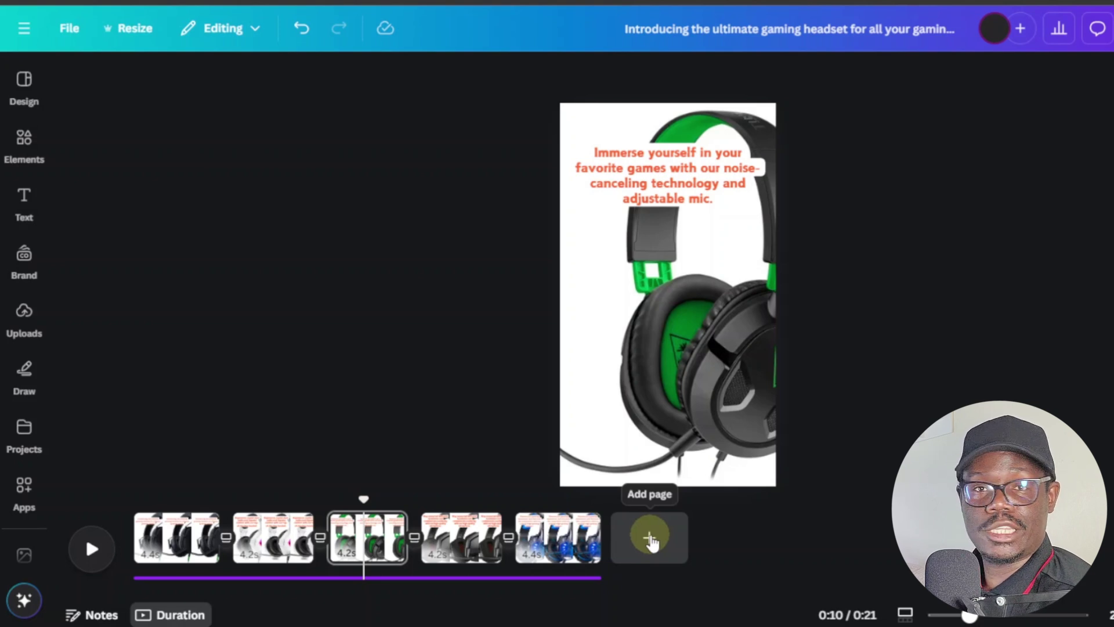
Step: Add a blank page at the end of the video with the body text "Click link in bio for for info on the items"
left_click(652, 538)
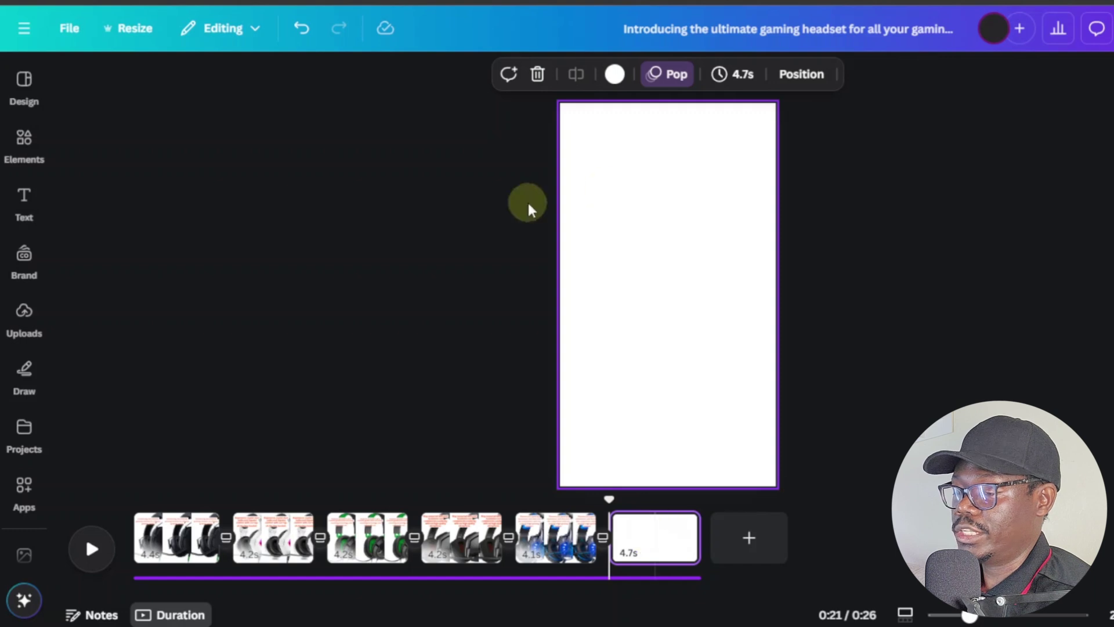
left_click(17, 216)
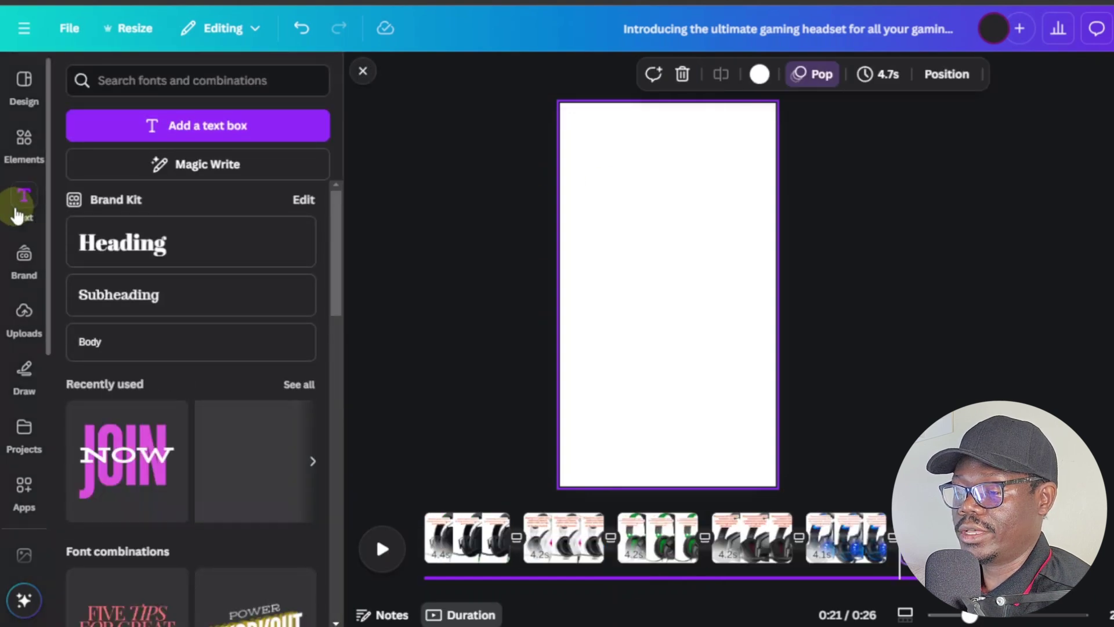
left_click(112, 355)
left_click_drag(662, 290, 591, 256)
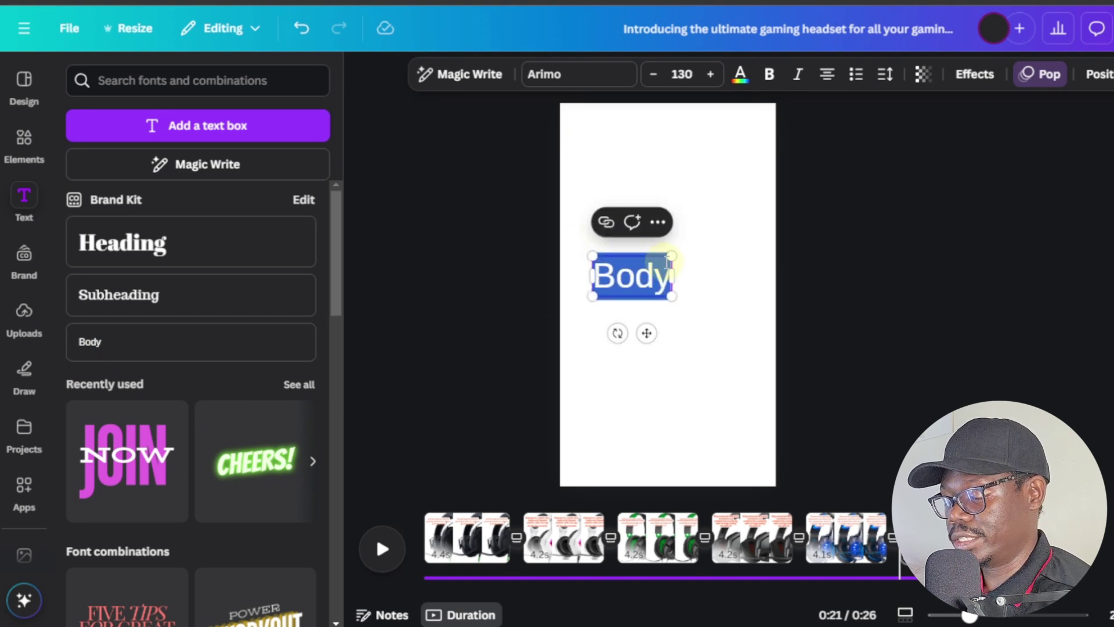
type("Click link")
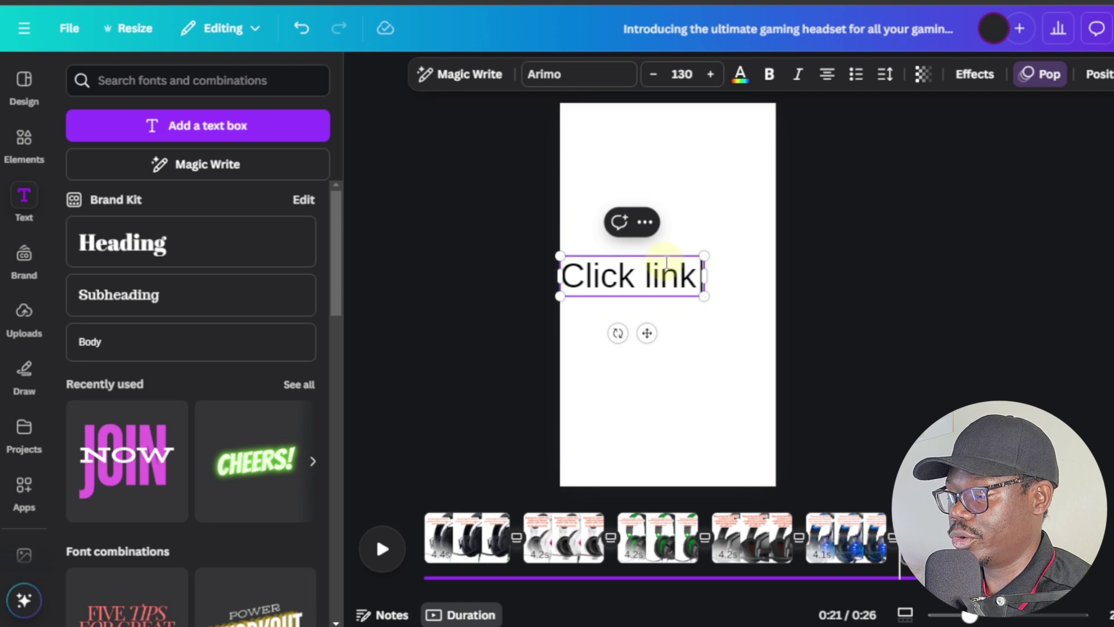
type(" in")
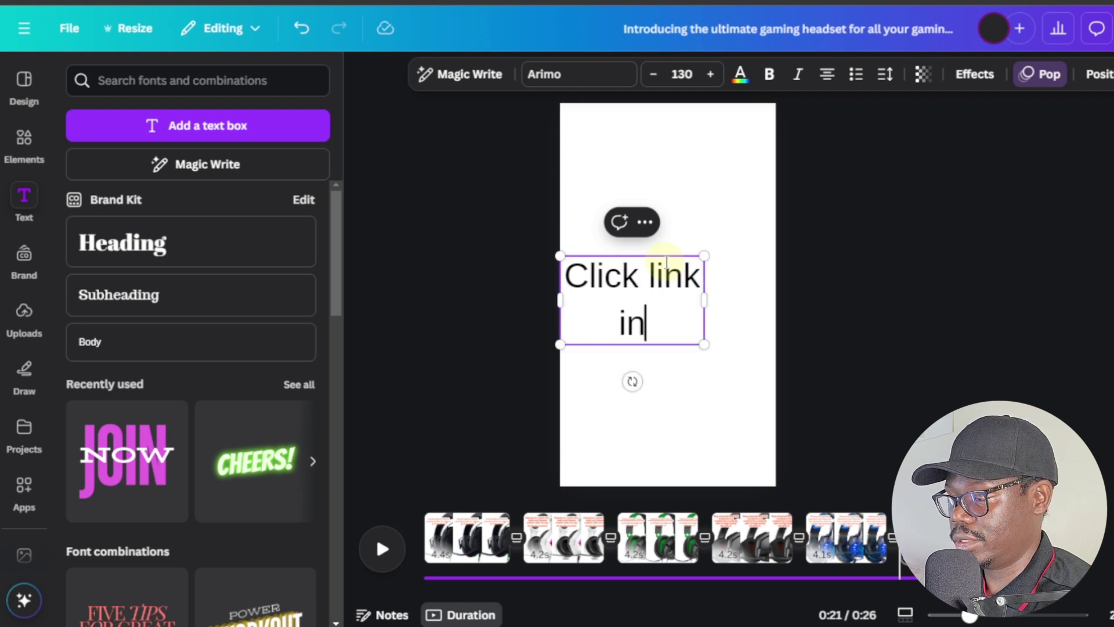
type(" bio for for info on the items")
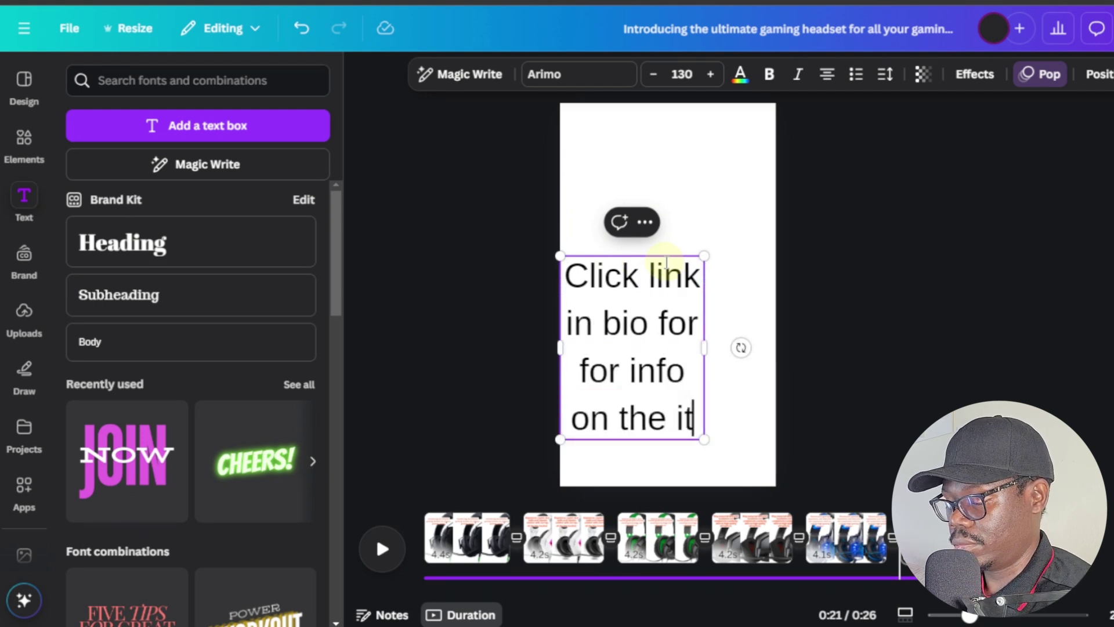
key("Escape")
Step: Center the closing text on the last page, widen its text box and set its line spacing to 0.97
mouse_move(677, 274)
left_mouse_down()
mouse_move(692, 266)
mouse_move(673, 289)
left_mouse_up()
left_click(885, 75)
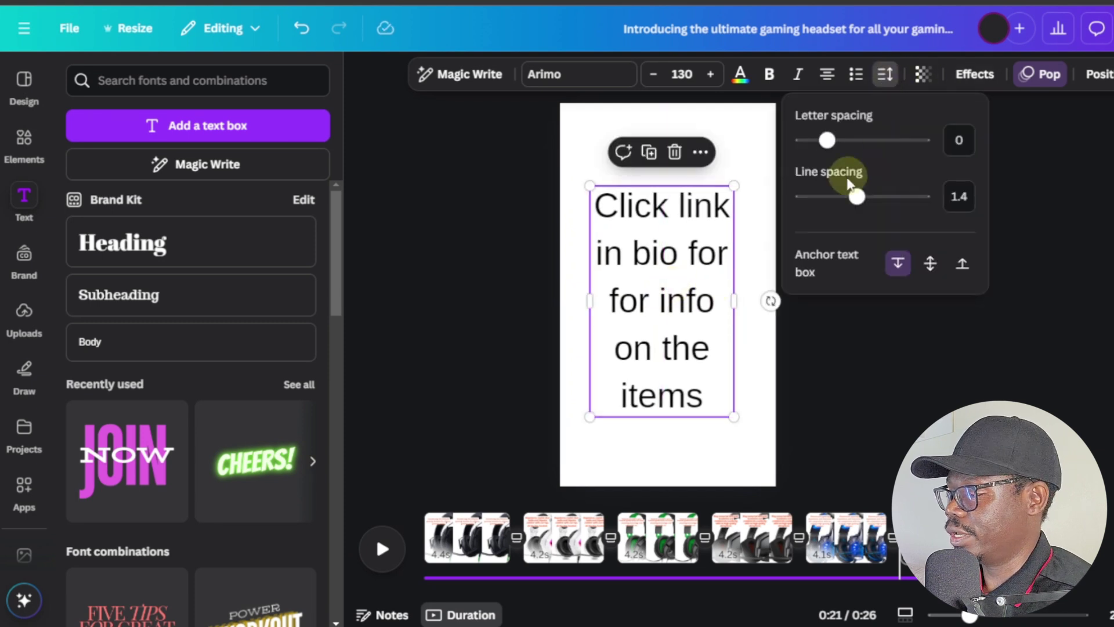
left_click_drag(856, 197, 831, 200)
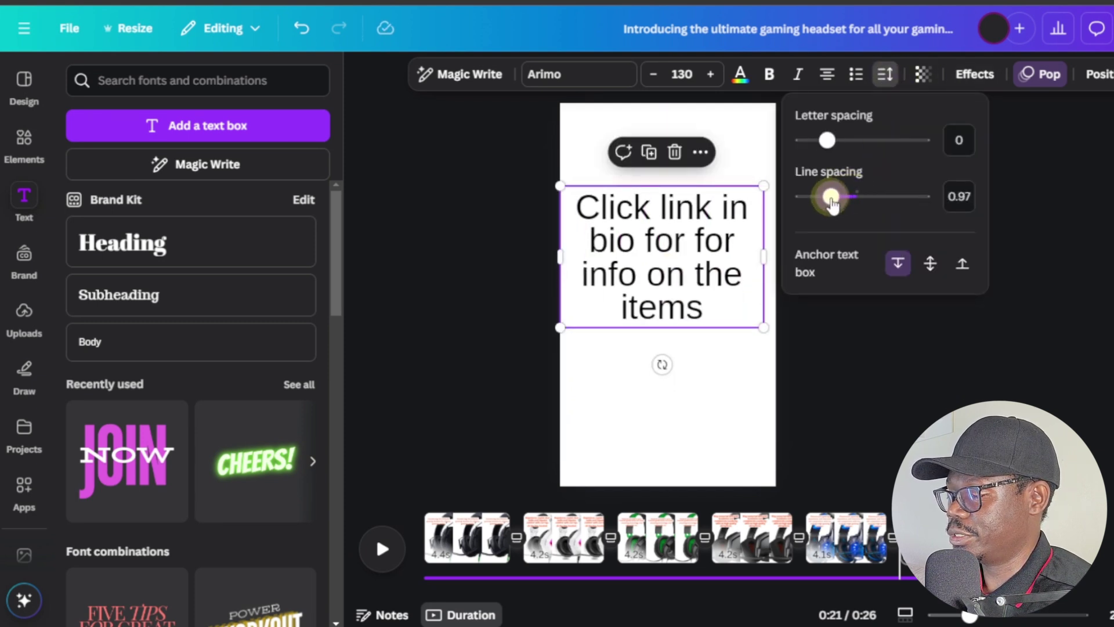
Step: Shrink the closing text to font size 116, make it bold and place it in the middle of the last page
left_click(735, 373)
left_click(721, 291)
left_click_drag(764, 326, 736, 311)
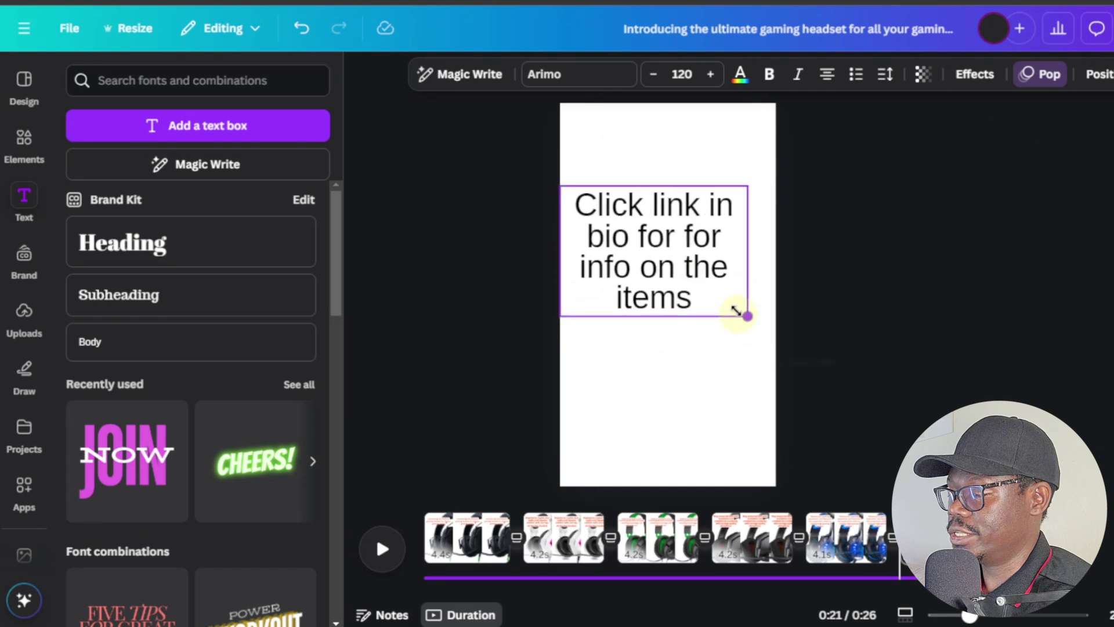
left_click_drag(664, 263, 689, 276)
left_click(770, 74)
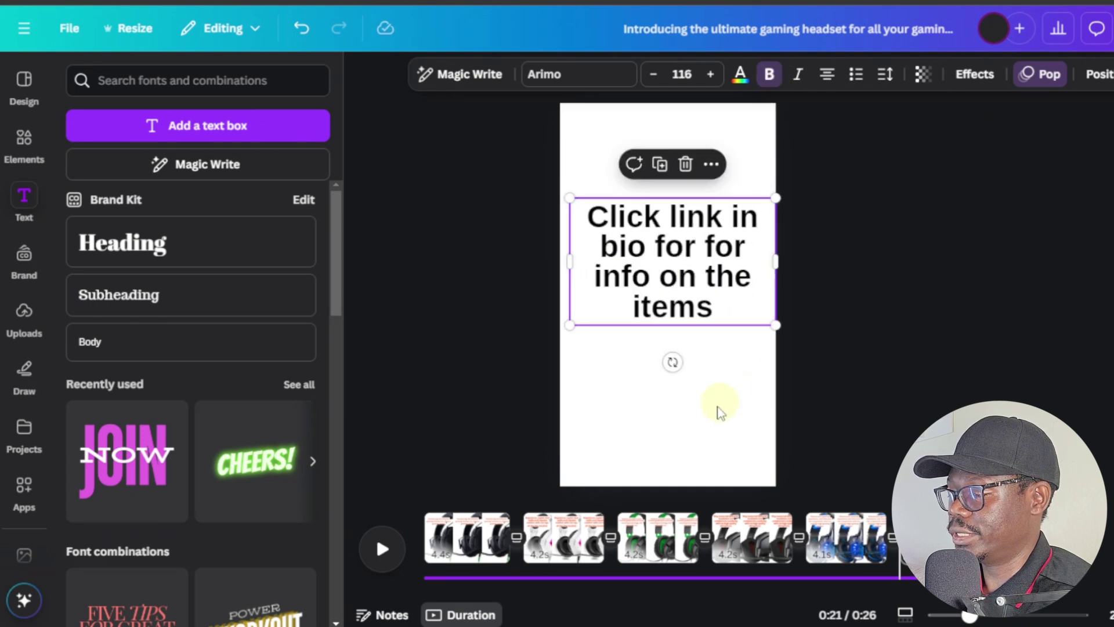
left_click(718, 323)
left_click(691, 273)
left_click_drag(692, 273, 687, 307)
left_click(917, 336)
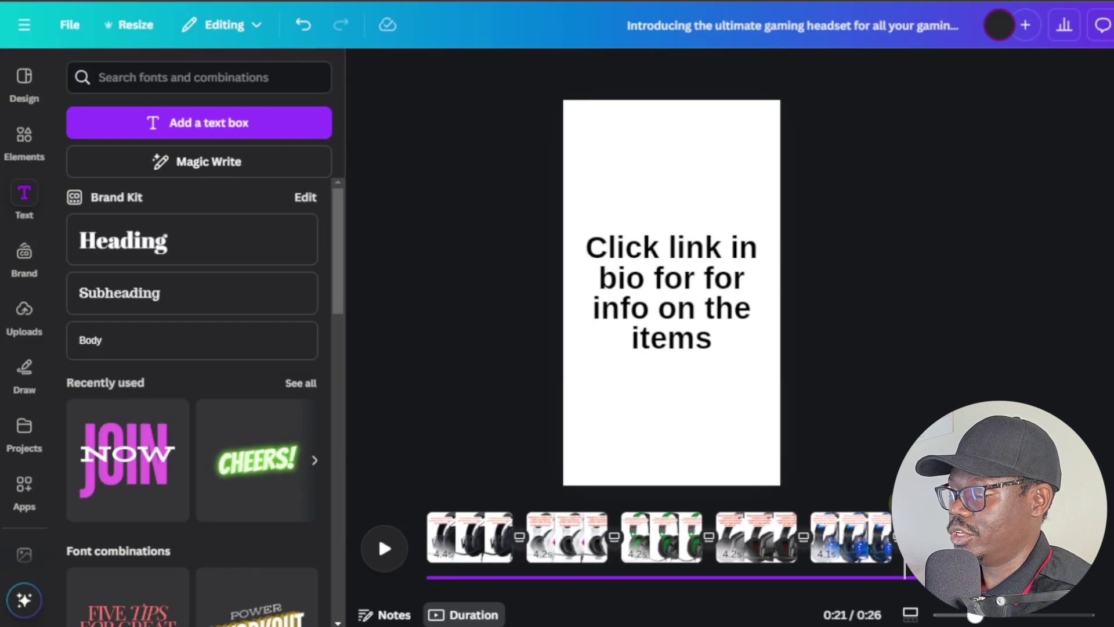
Step: Play the video from the first scene, pause it before that scene ends, and move the playhead to the fifth scene
left_click_drag(904, 568, 442, 529)
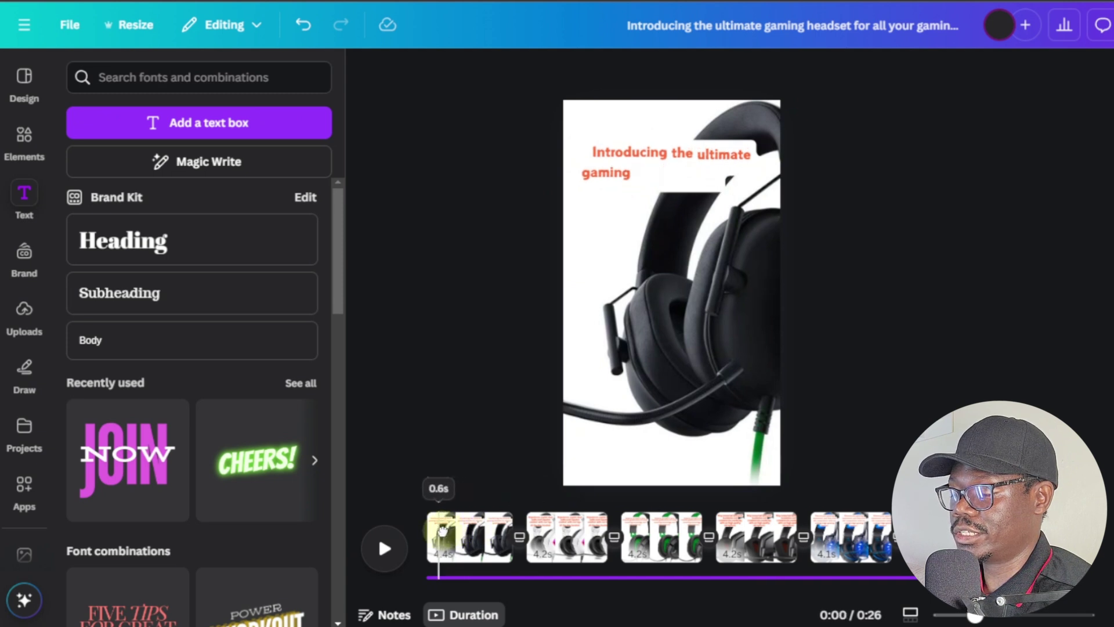
left_click(444, 533)
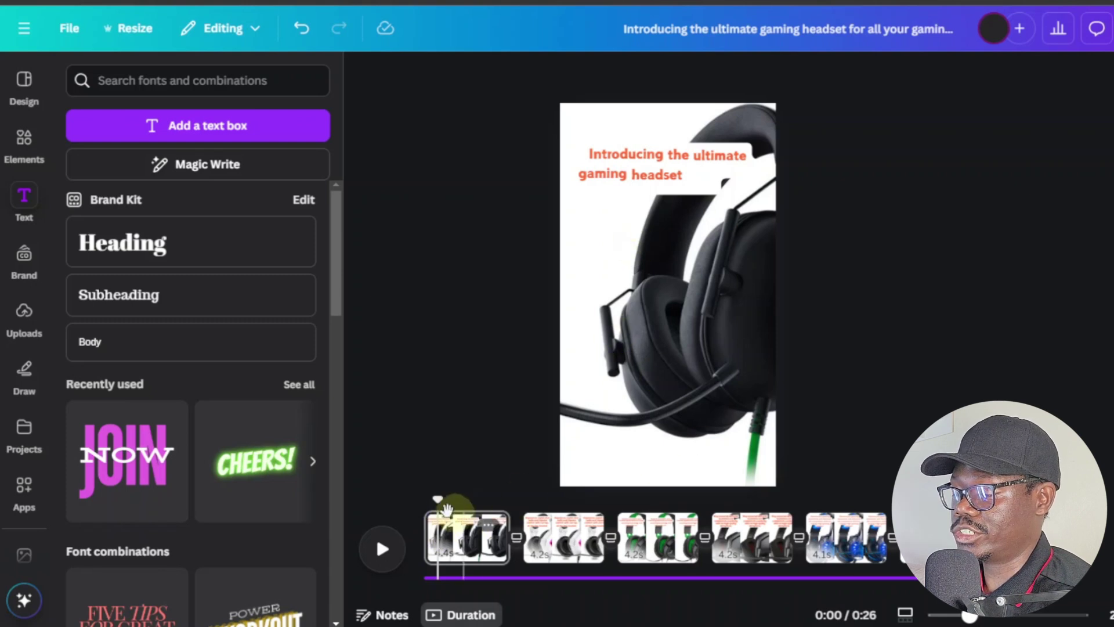
left_click(383, 550)
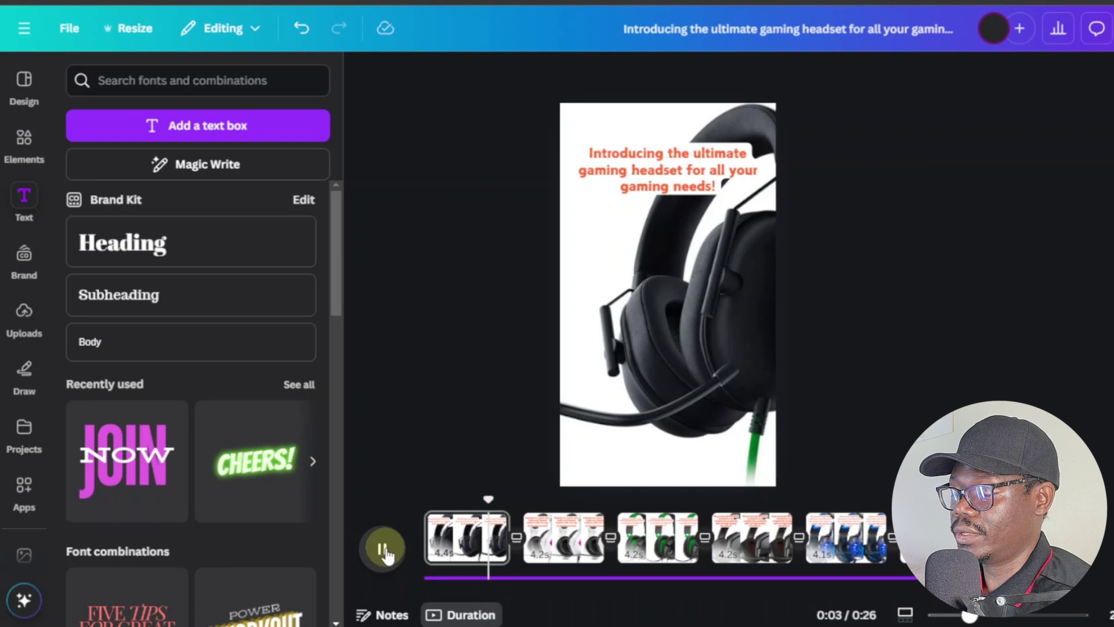
left_click(383, 549)
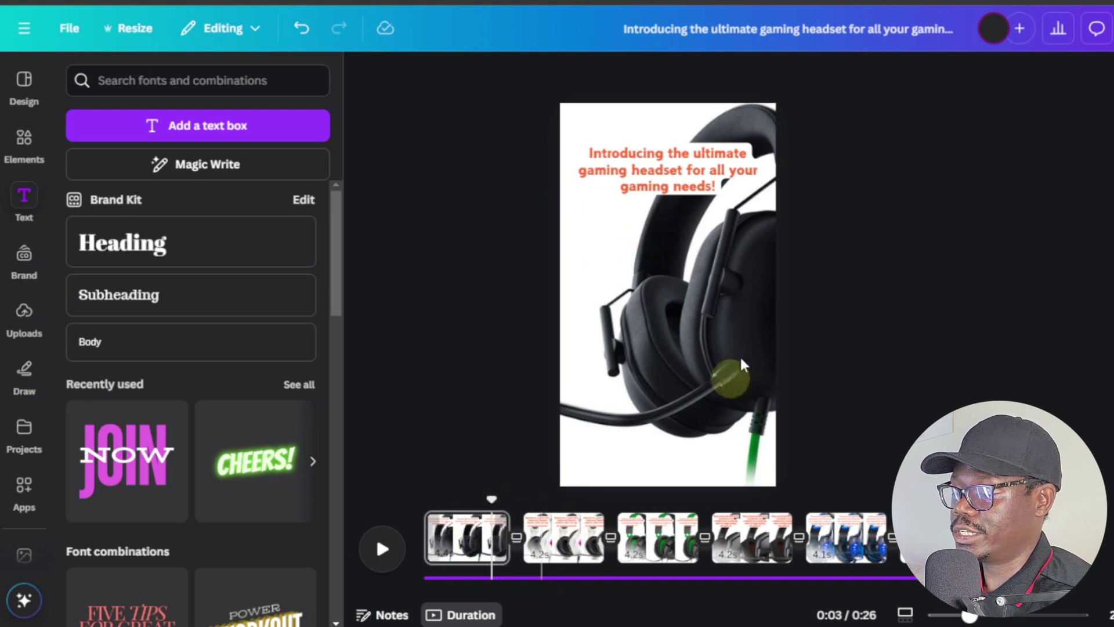
left_click_drag(493, 503, 846, 530)
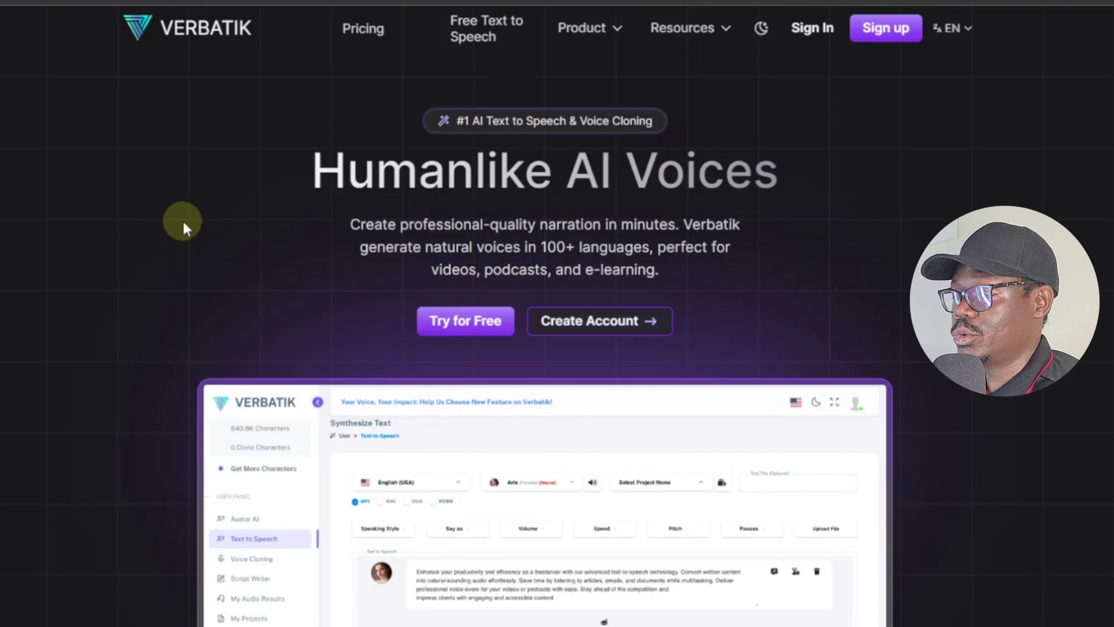
Step: Look through the Verbatik homepage for its text-to-speech features, voices and supported languages
scroll(183, 218, "down", 8)
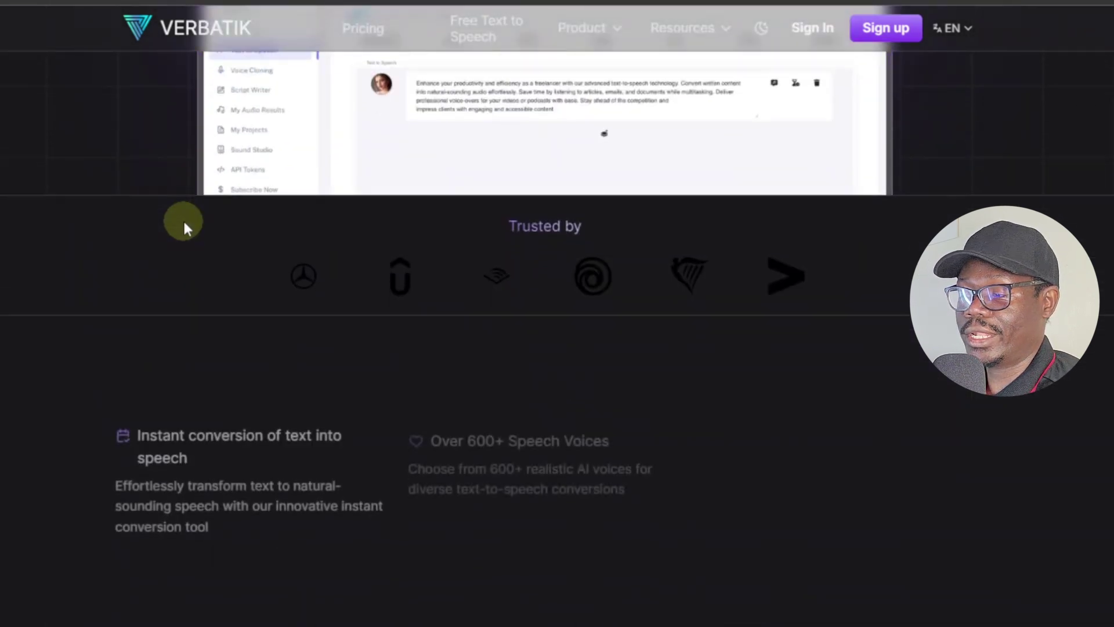
scroll(182, 218, "down", 8)
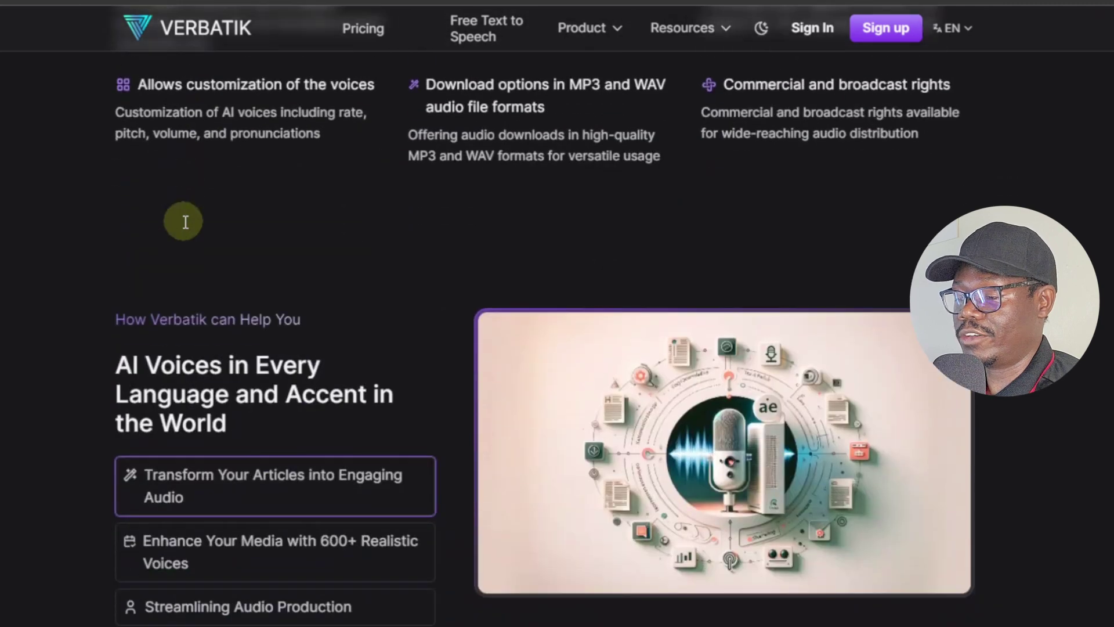
scroll(186, 221, "down", 7)
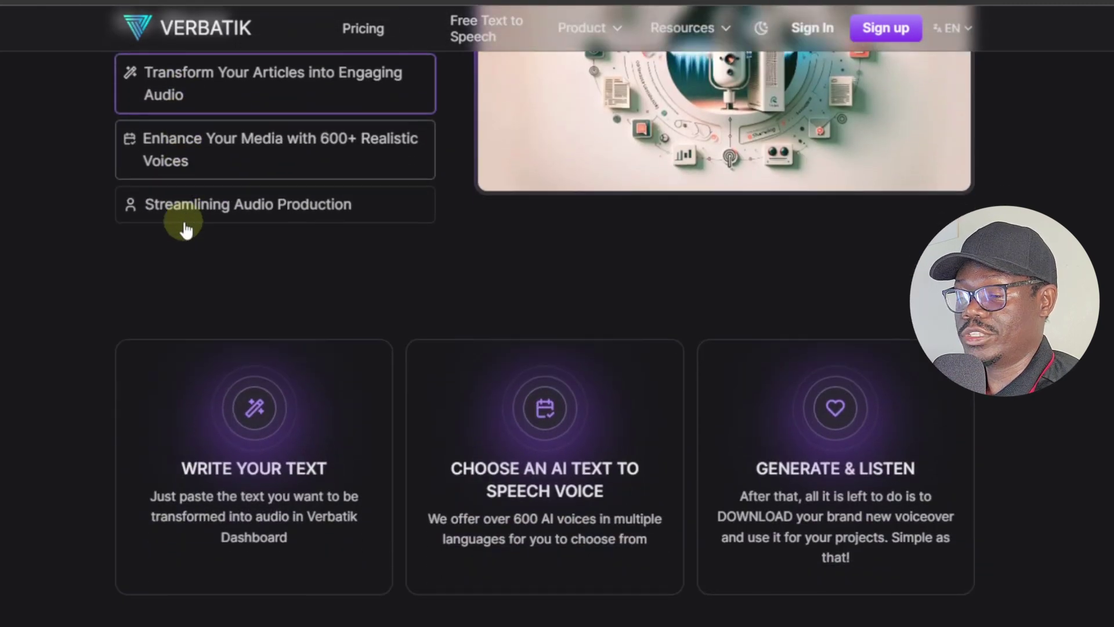
scroll(185, 228, "down", 10)
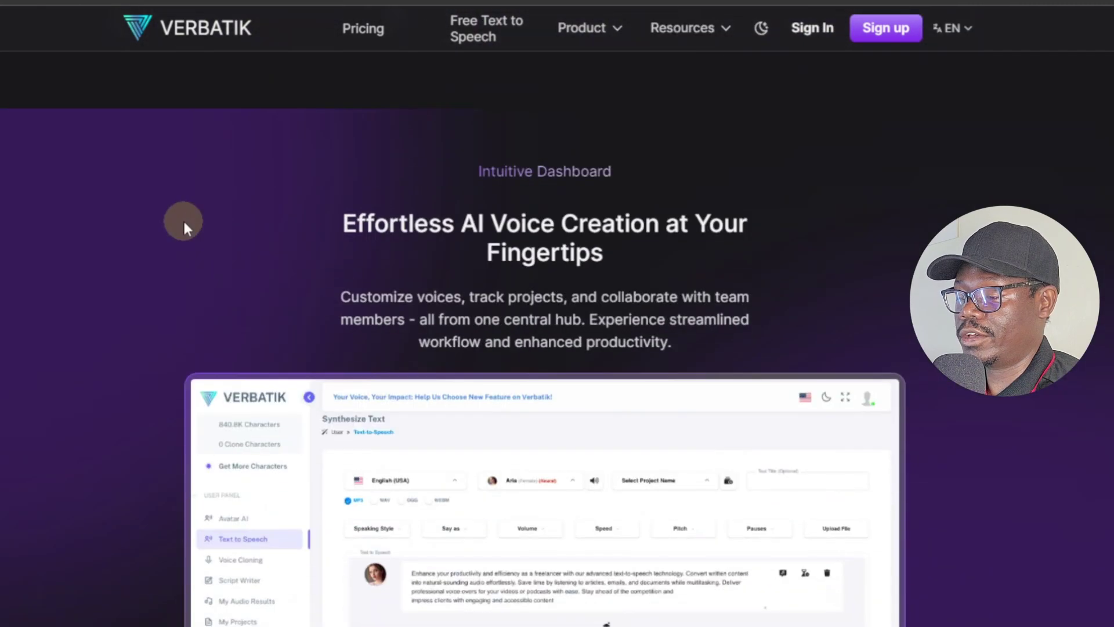
scroll(184, 227, "down", 8)
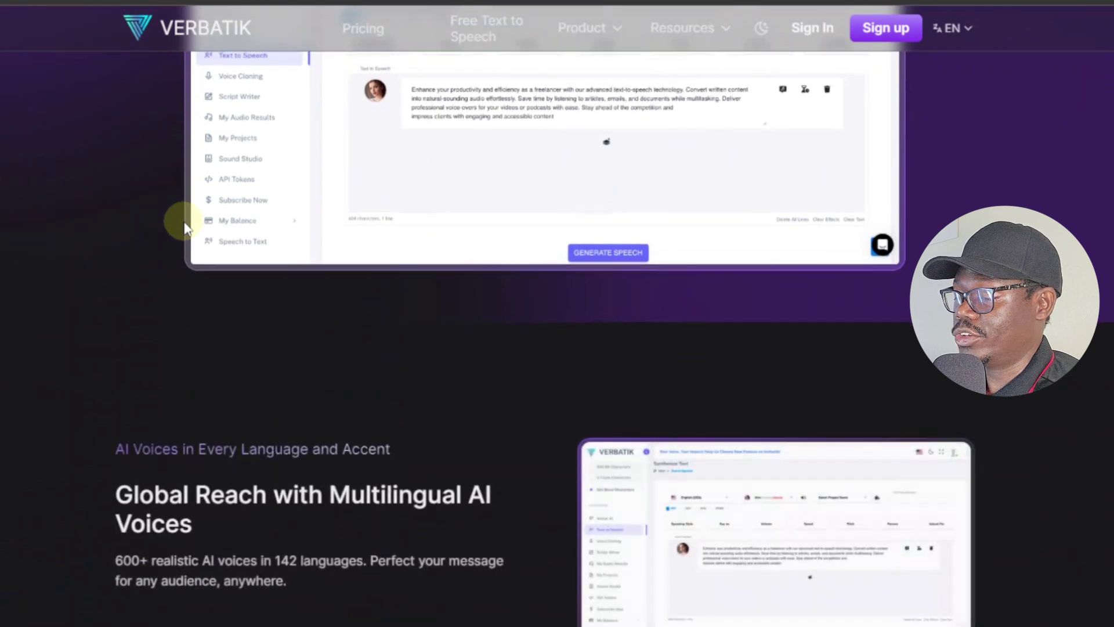
scroll(184, 225, "down", 5)
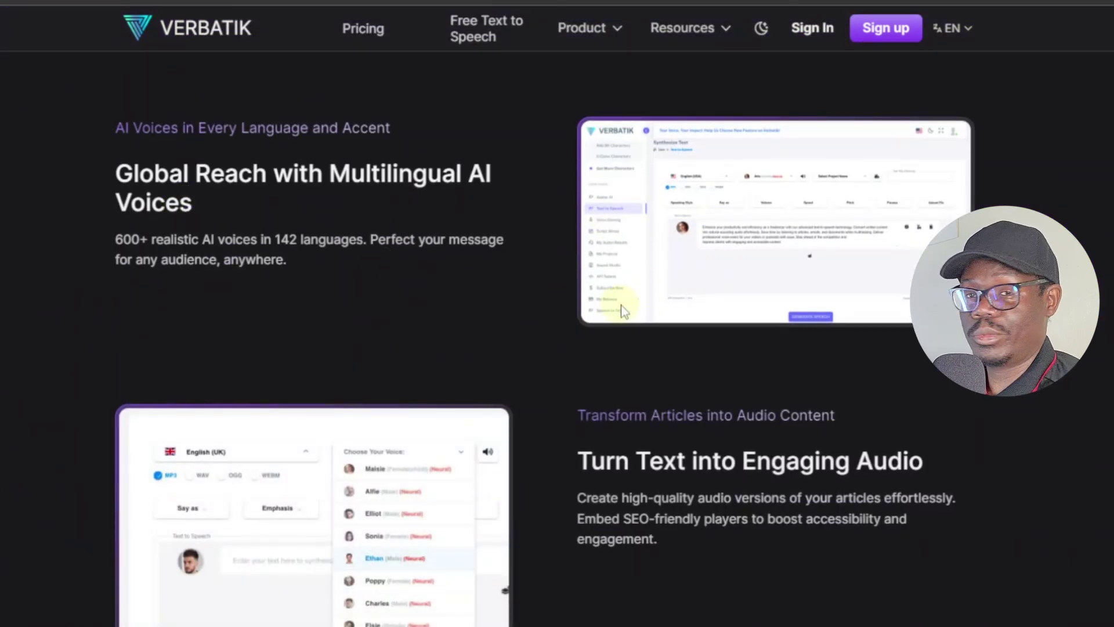
scroll(774, 289, "up", 20)
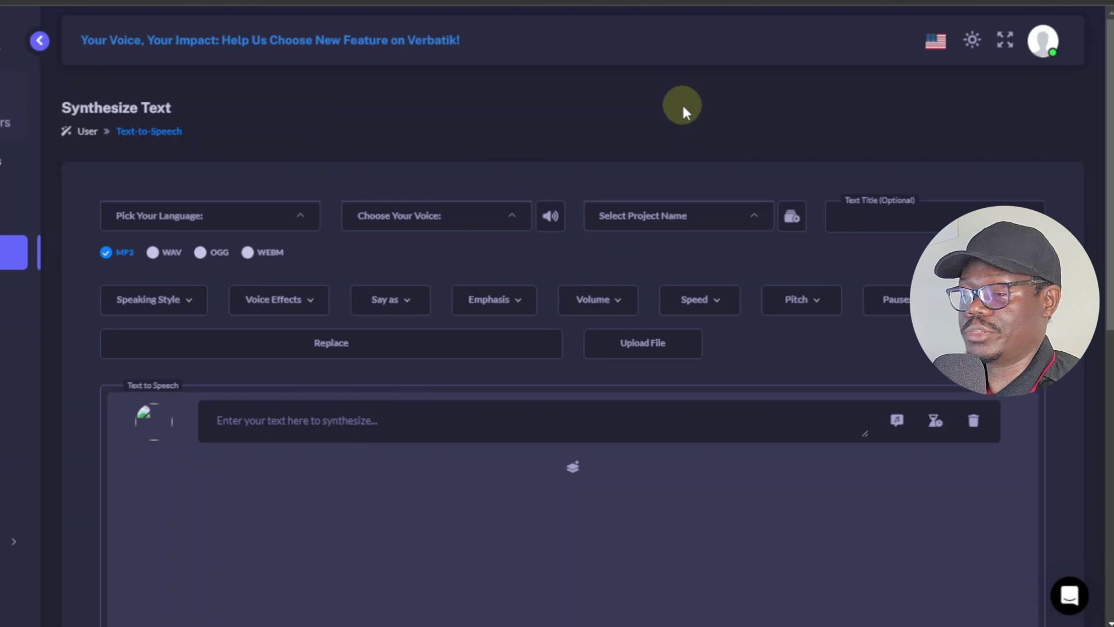
Step: Set the language to English (USA) in Verbatik's text-to-speech editor
left_click(971, 42)
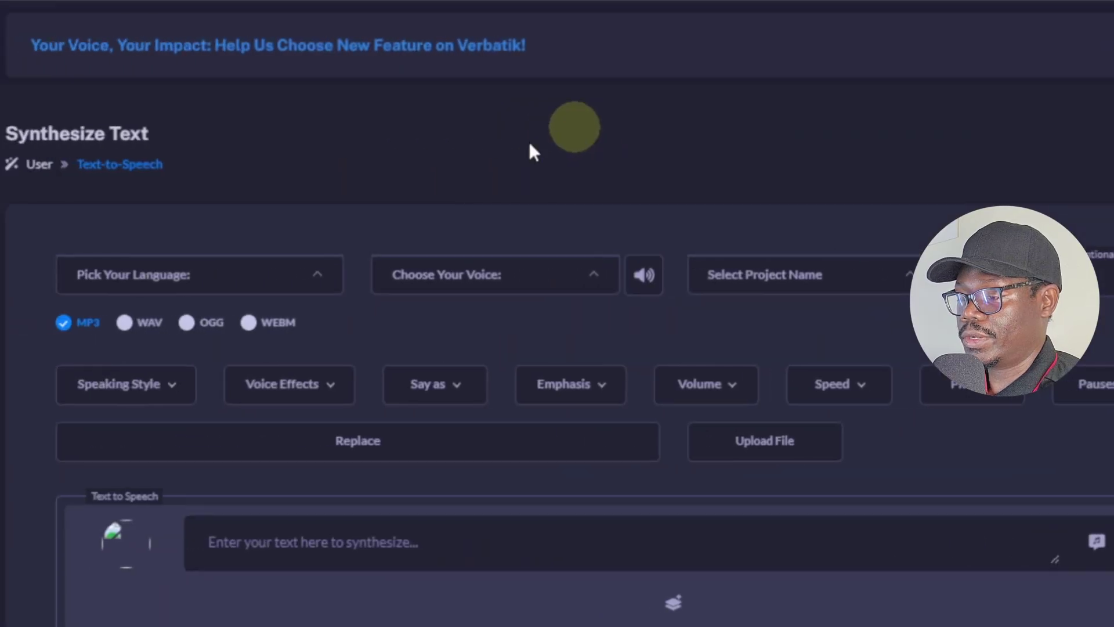
left_click(300, 288)
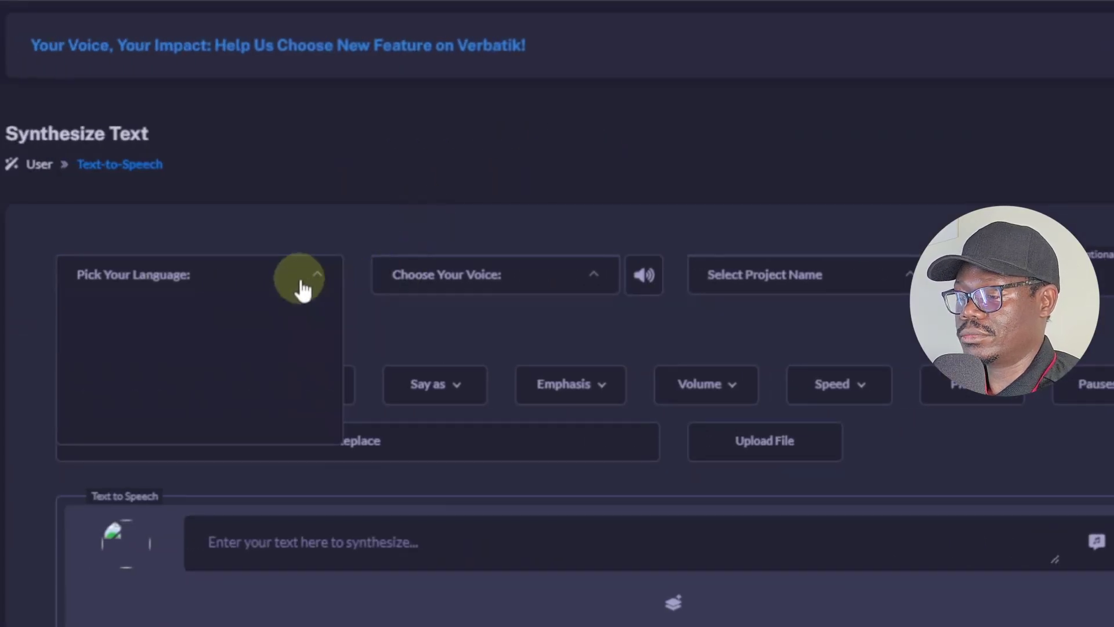
scroll(235, 451, "down", 15)
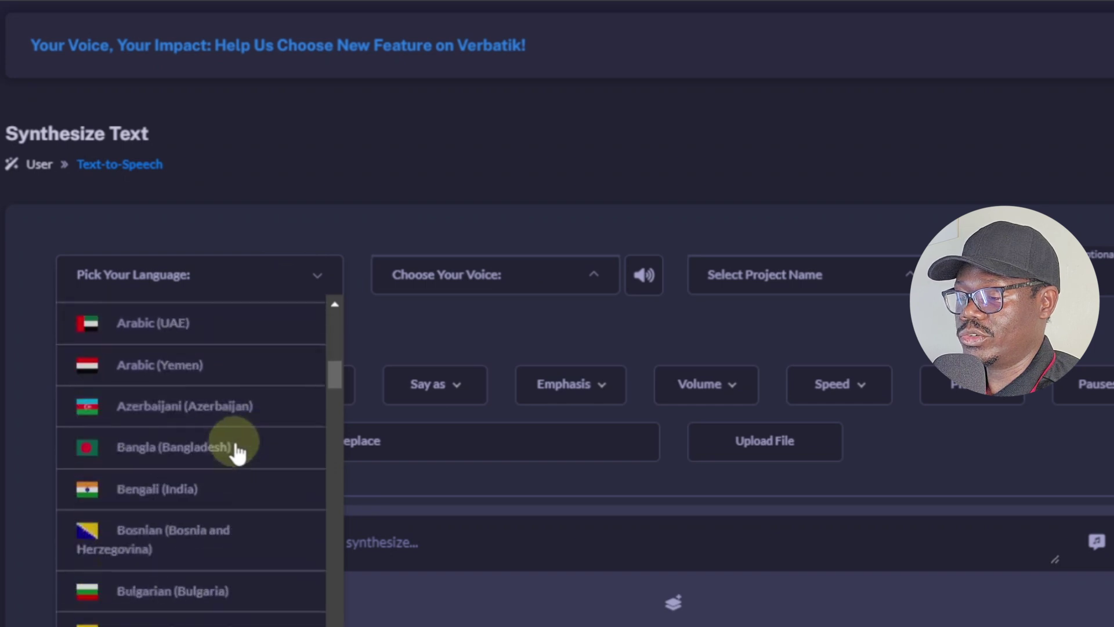
scroll(237, 452, "down", 10)
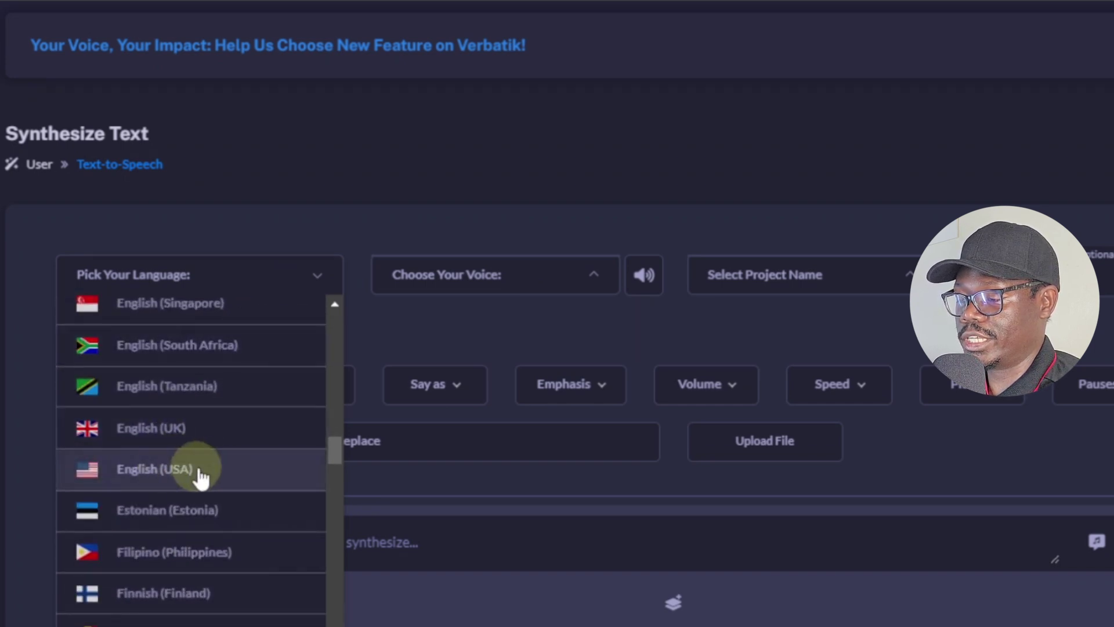
left_click(177, 484)
Step: Browse the English (USA) voices, choose the male neural voice Adam and listen to its sample
left_click(565, 277)
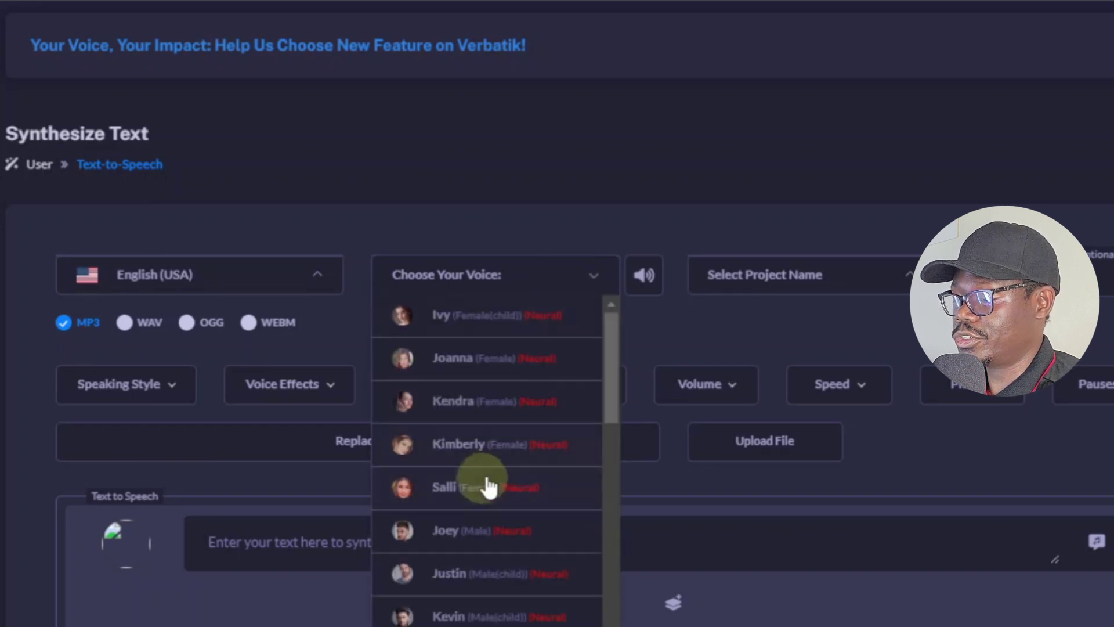
scroll(499, 360, "down", 3)
scroll(502, 357, "down", 15)
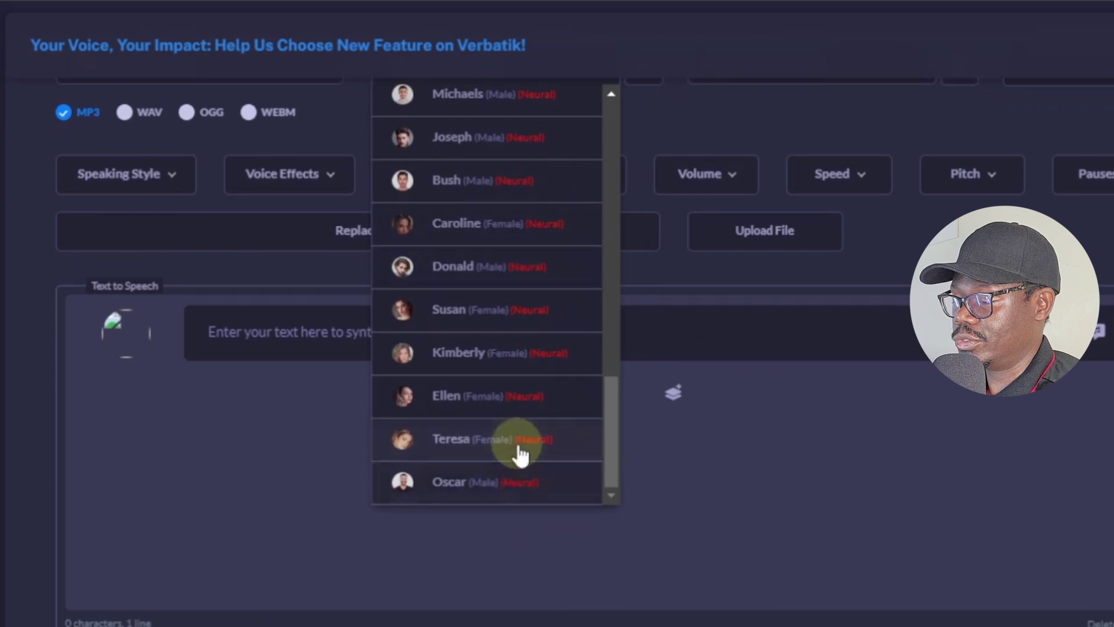
scroll(517, 450, "up", 15)
scroll(545, 446, "down", 8)
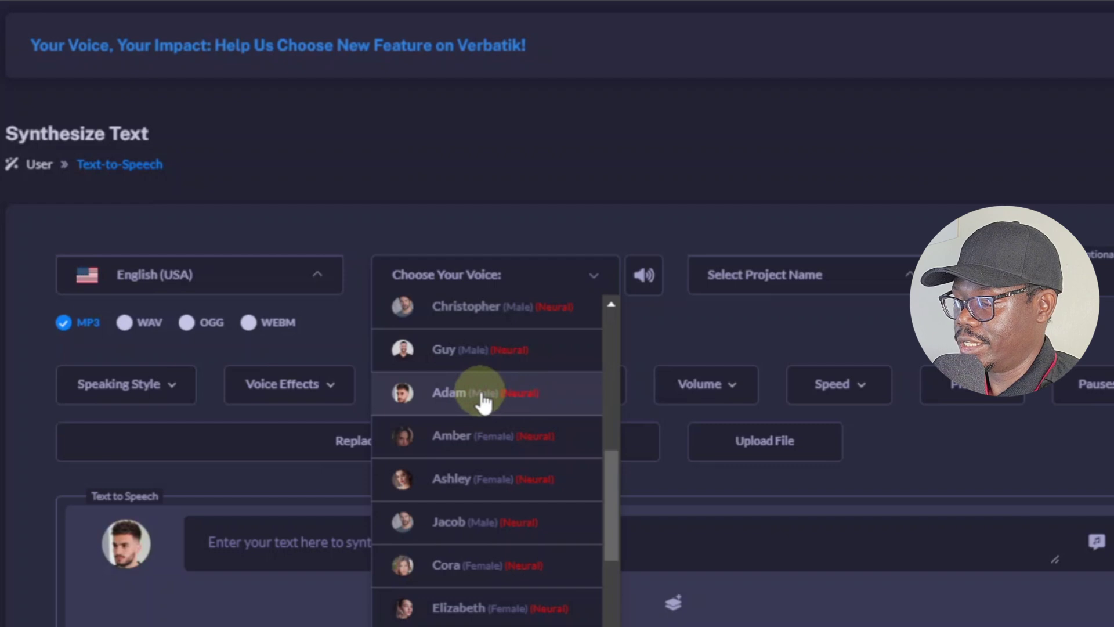
left_click(643, 277)
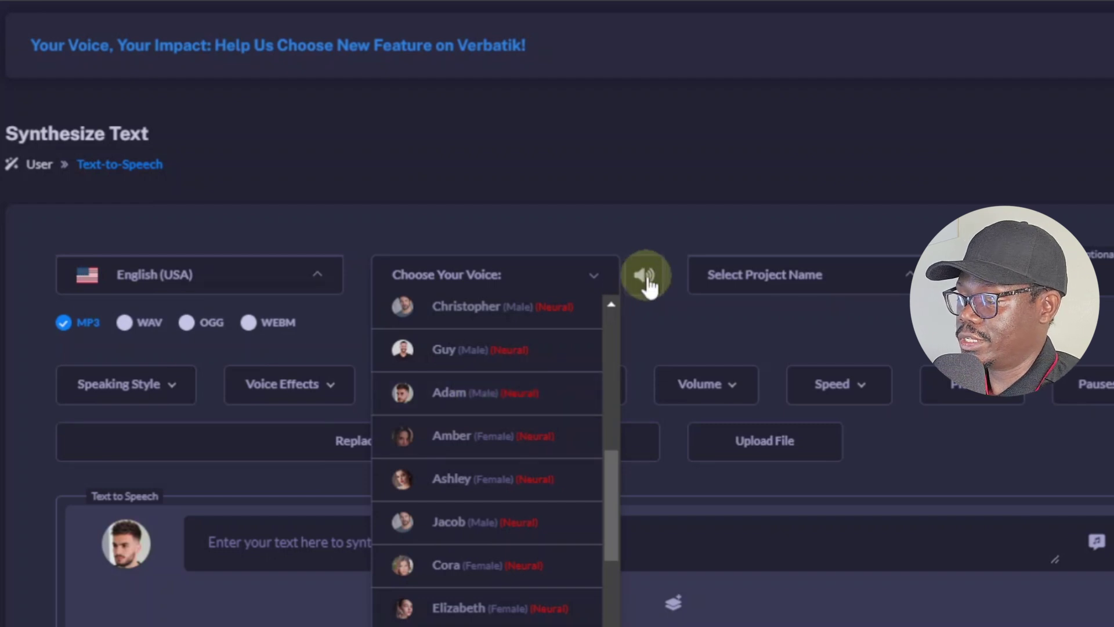
left_click(646, 278)
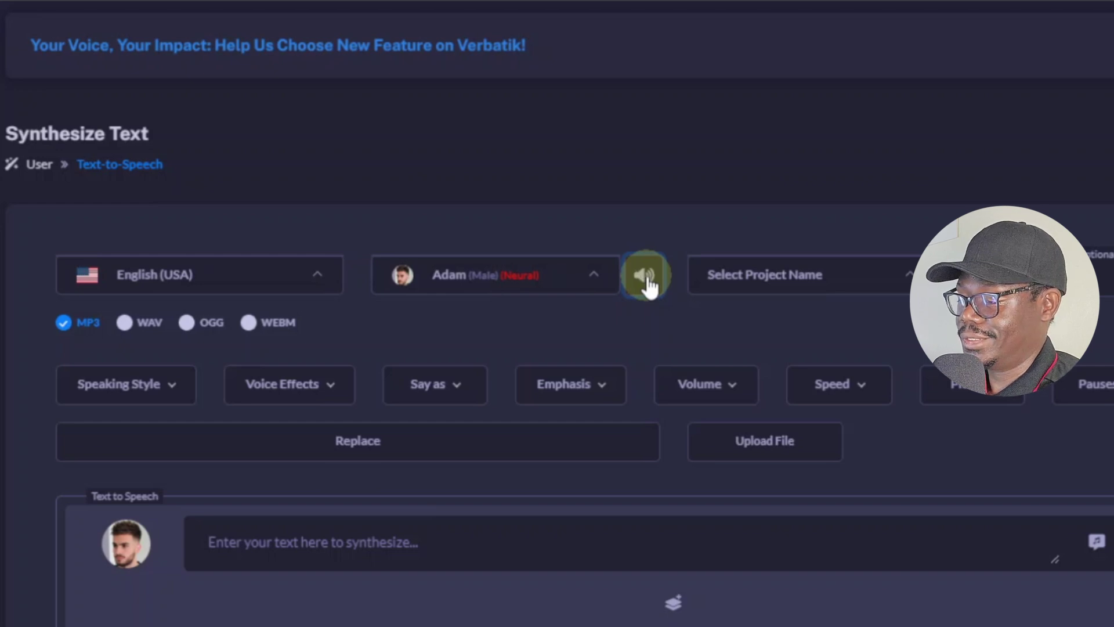
Step: Switch to Canva and copy the first scene's text, "Introducing the ultimate gaming headset for all your gaming needs!"
left_click(286, 552)
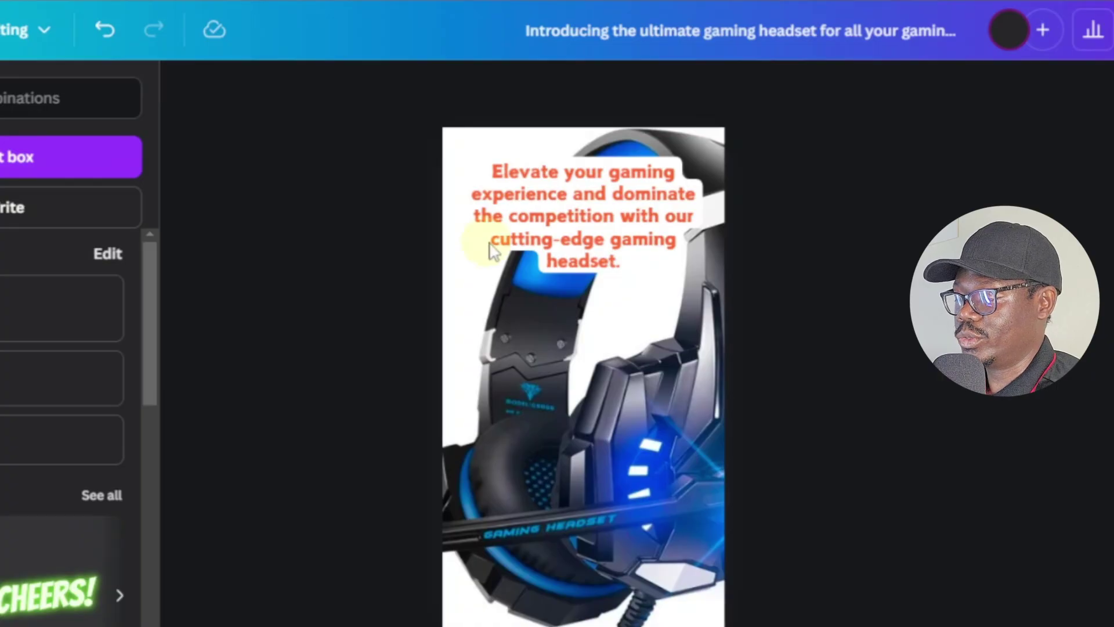
left_click(567, 199)
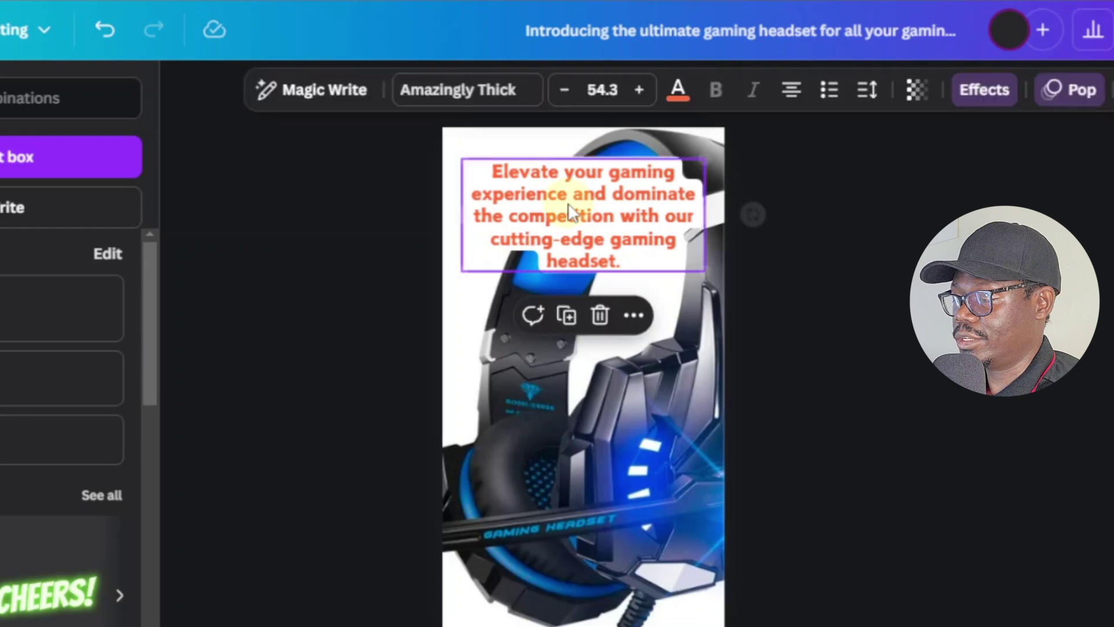
left_click(321, 624)
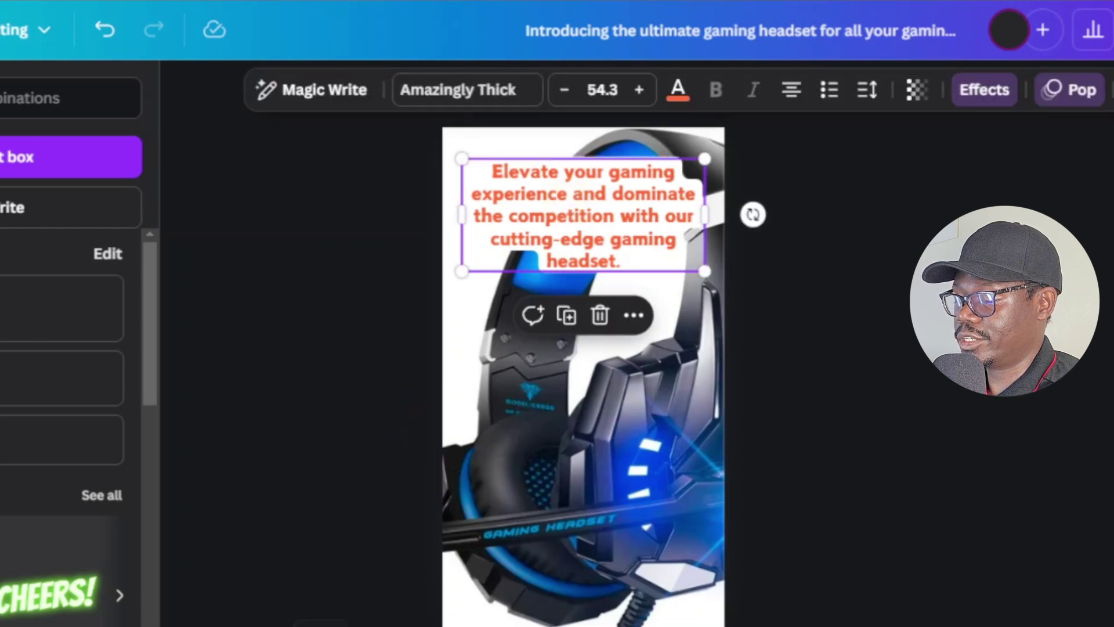
left_click(582, 197)
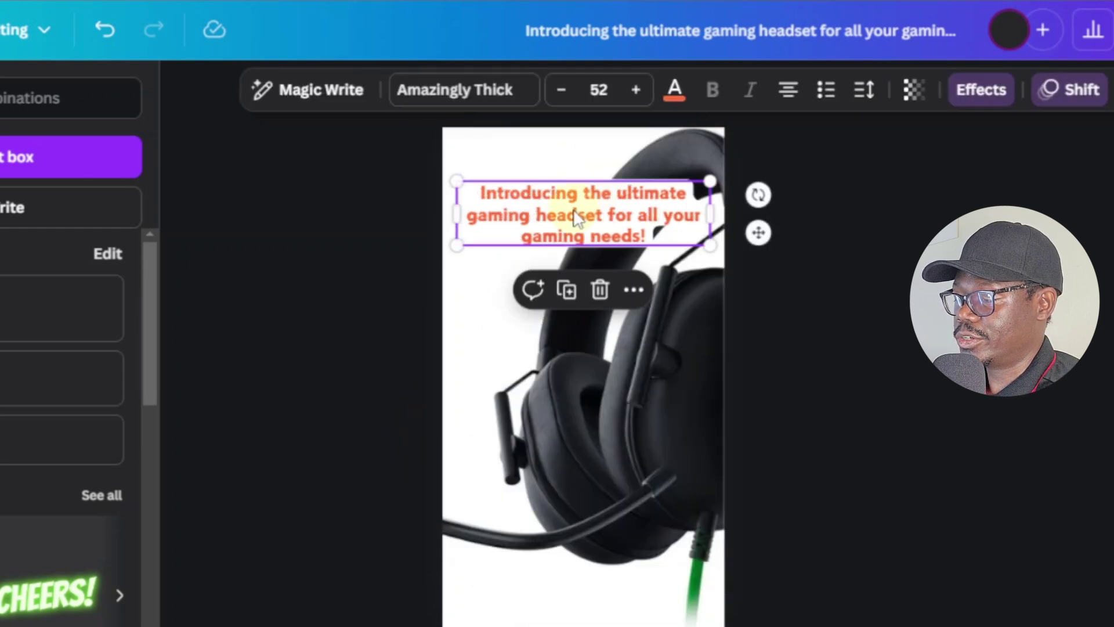
double_click(575, 217)
key("ctrl+c")
right_click(576, 218)
left_click(637, 340)
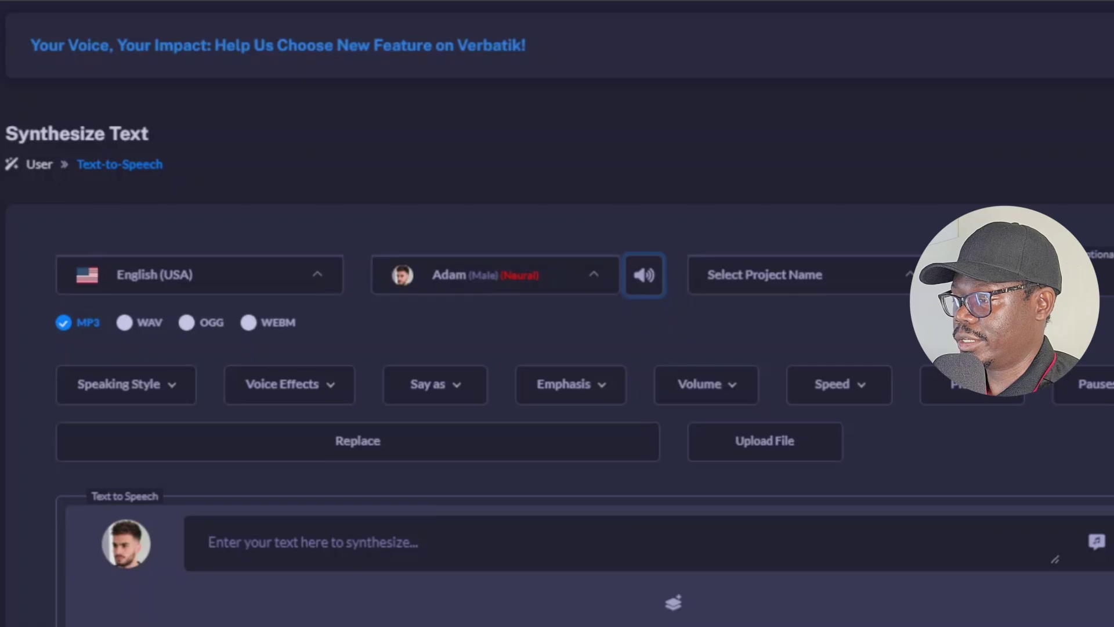
Step: Paste the copied first-scene text into Verbatik's speech text box and start a new line below it
left_click(294, 545)
right_click(294, 547)
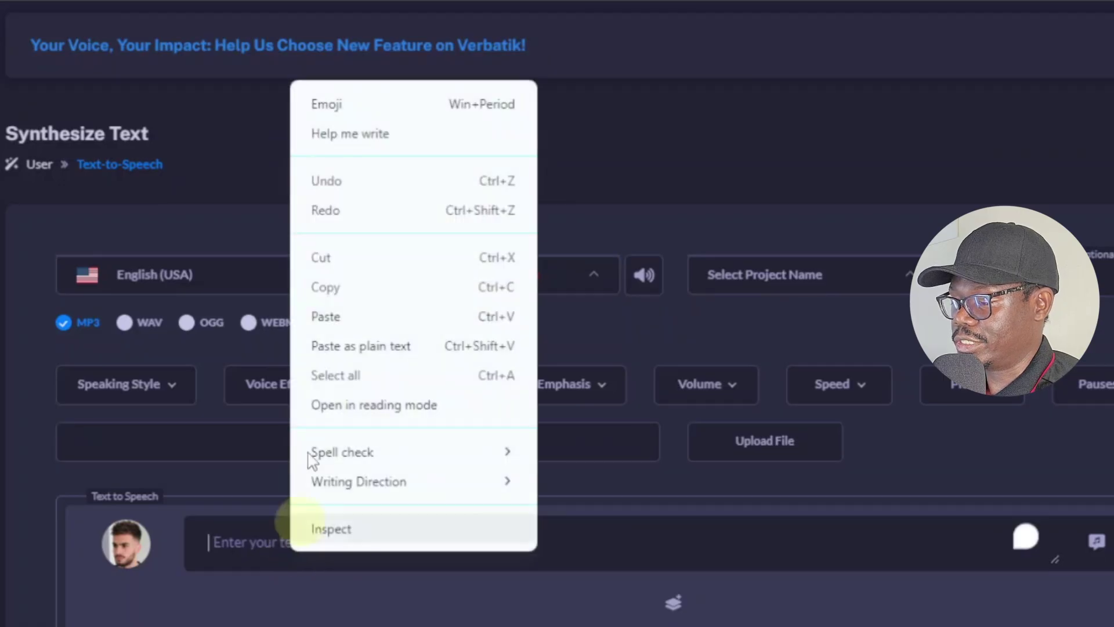
left_click(347, 322)
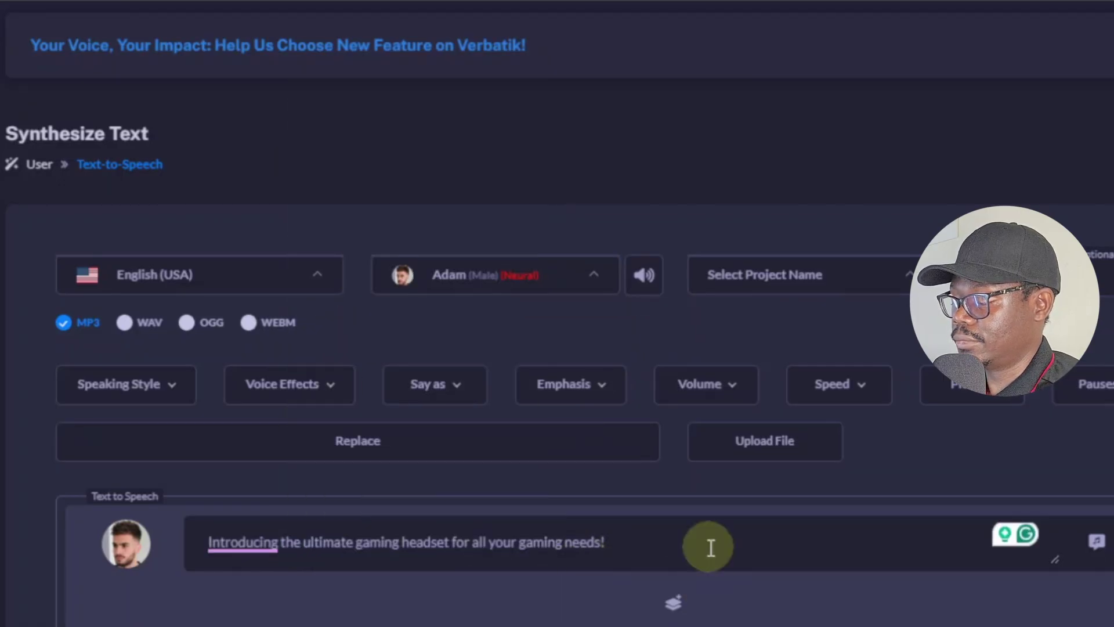
key("Return")
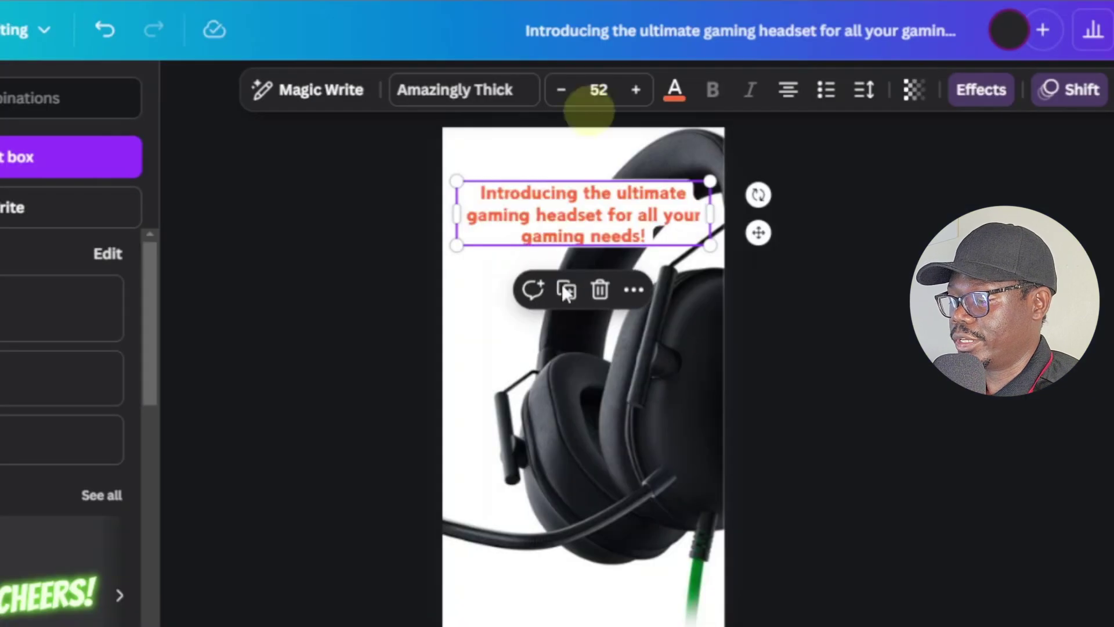
Step: Back in Canva, copy the second scene's text, "Experience crystal clear audio and superior comfort with our top-of-the-line headset."
left_click(458, 622)
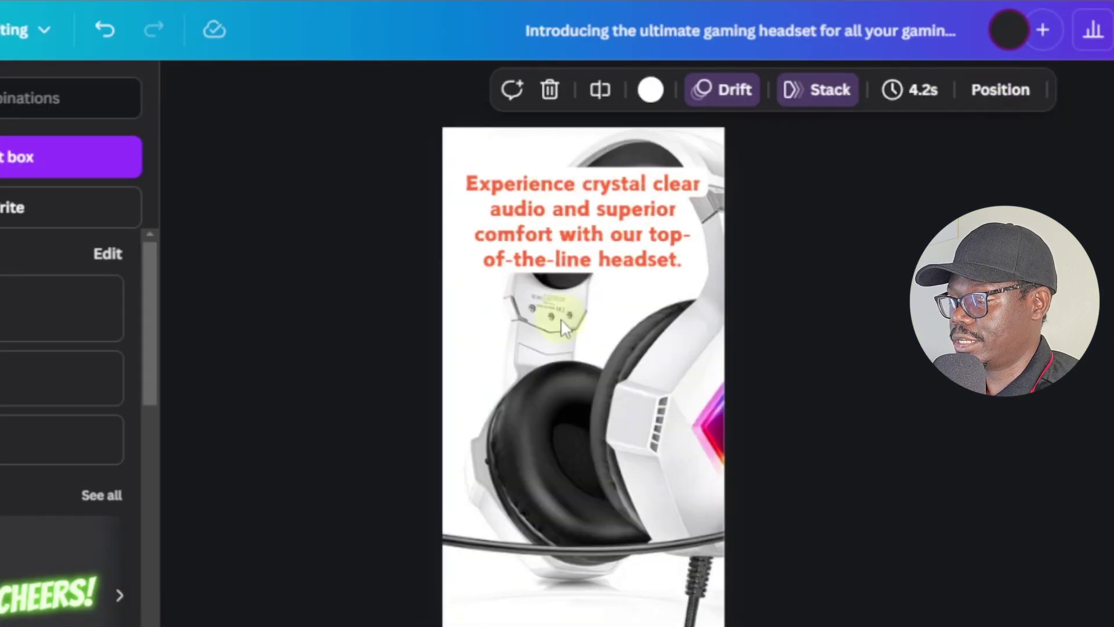
left_click(579, 232)
double_click(580, 233)
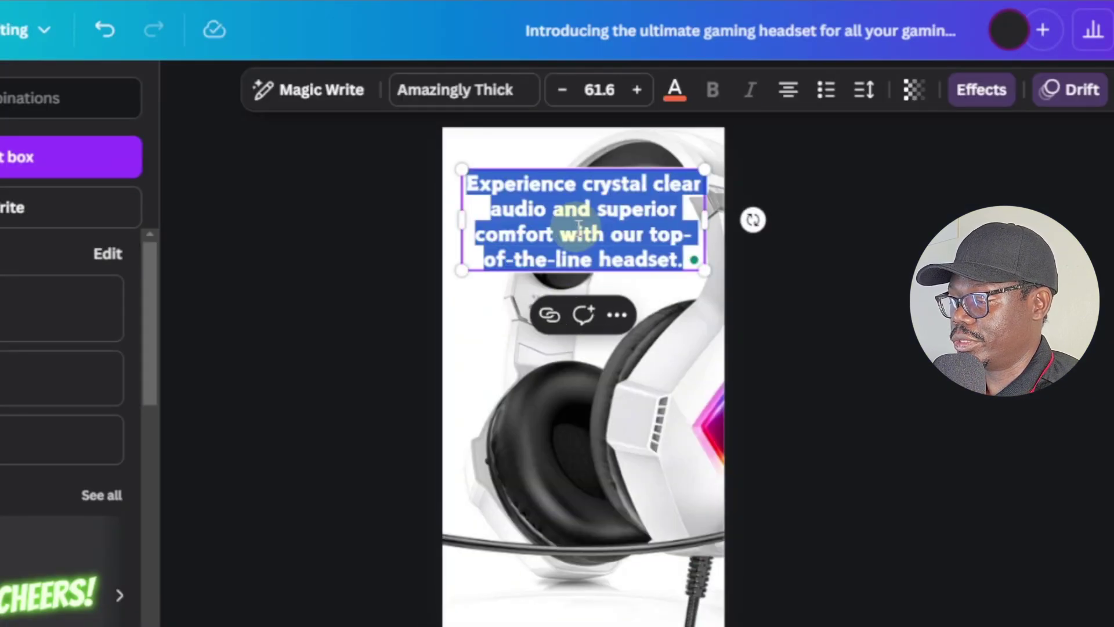
right_click(582, 235)
left_click(676, 360)
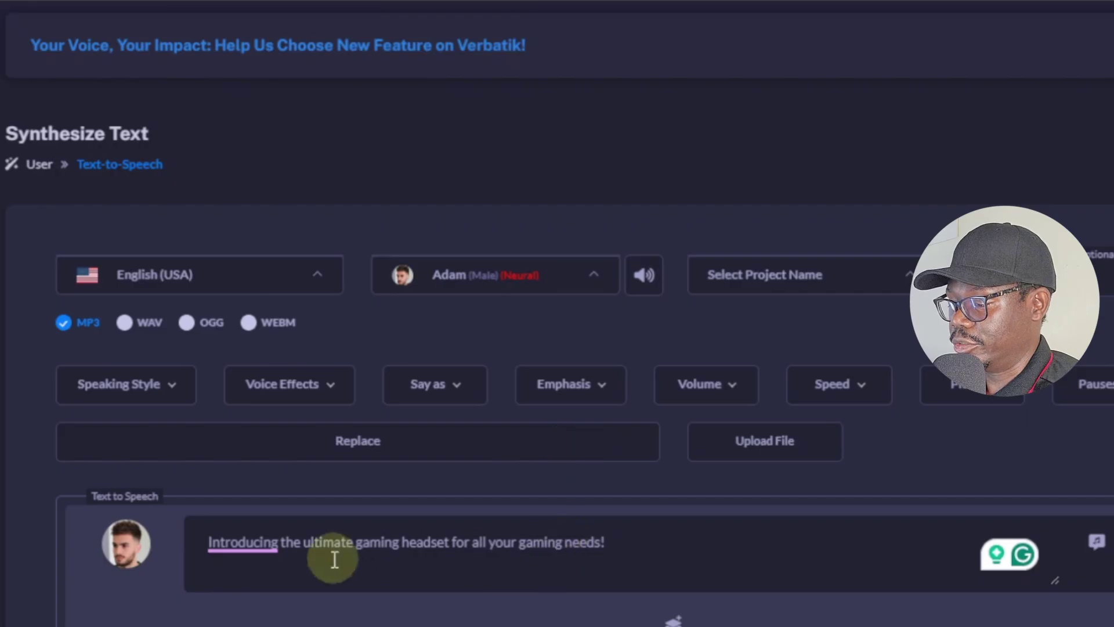
Step: Back in Verbatik, add the copied second-scene text and the remaining scene texts below the first line in the speech text box
right_click(260, 562)
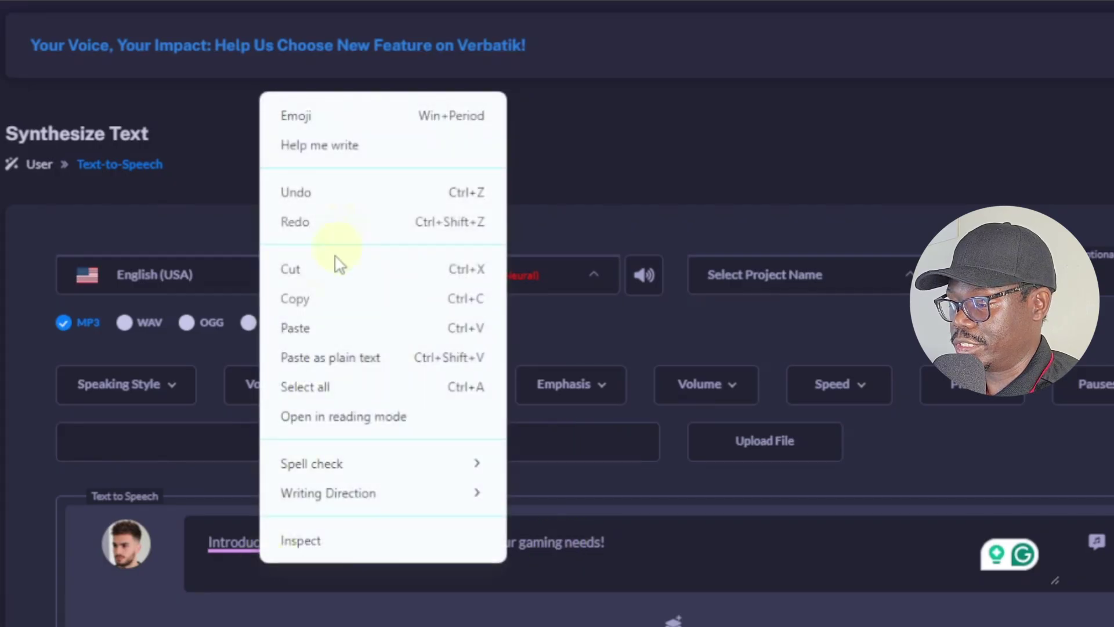
left_click(296, 328)
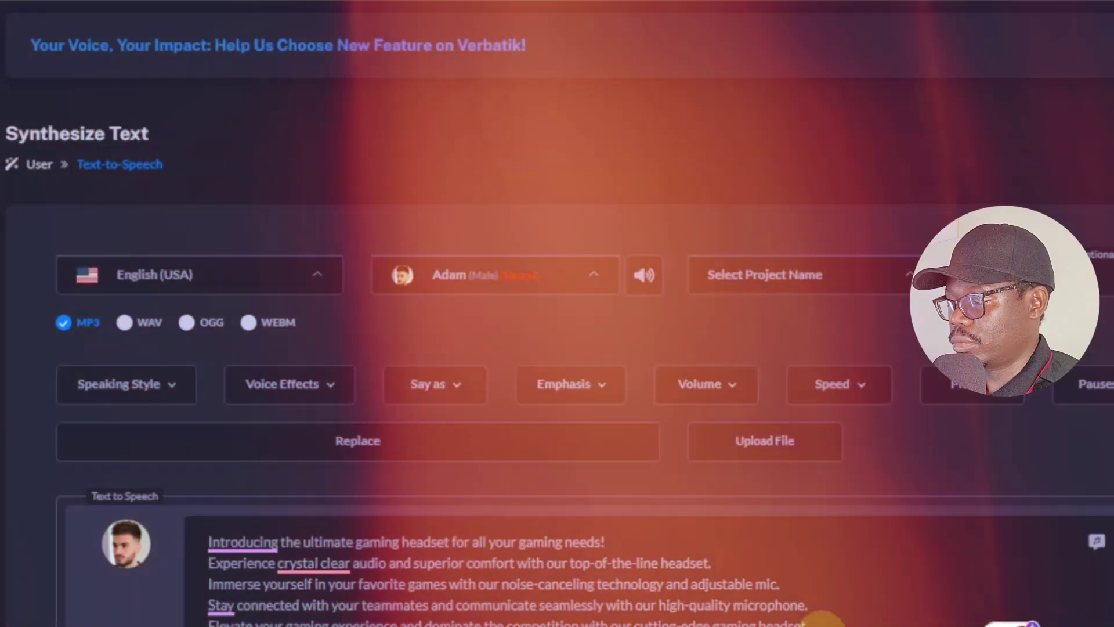
Step: Listen to the start of the voiceover preview for the full script and stop the playback
scroll(821, 615, "down", 4)
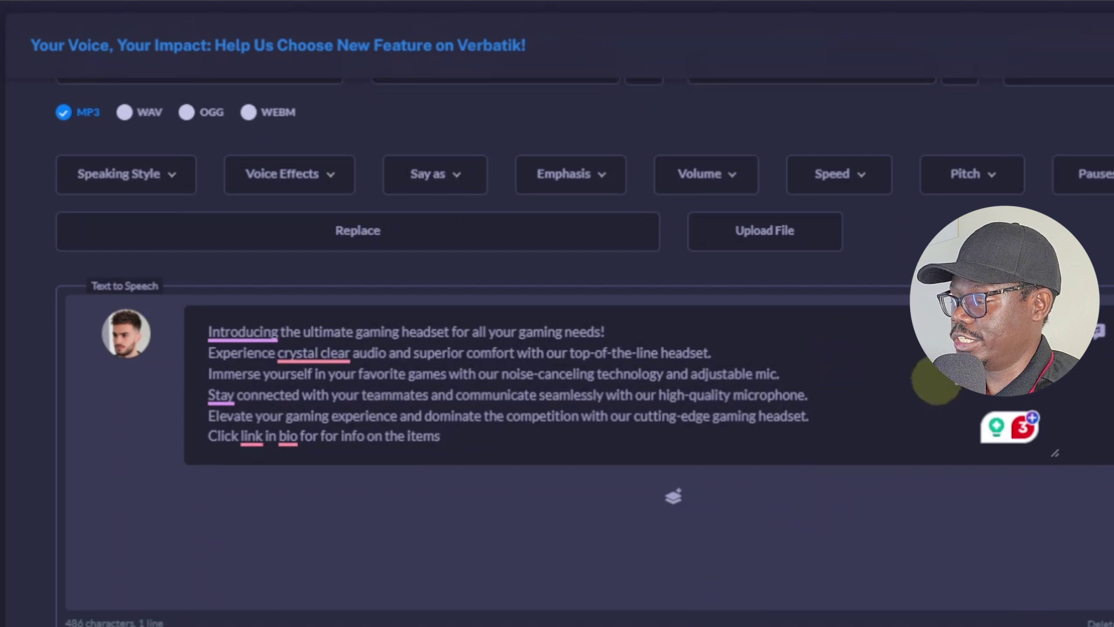
left_click(539, 538)
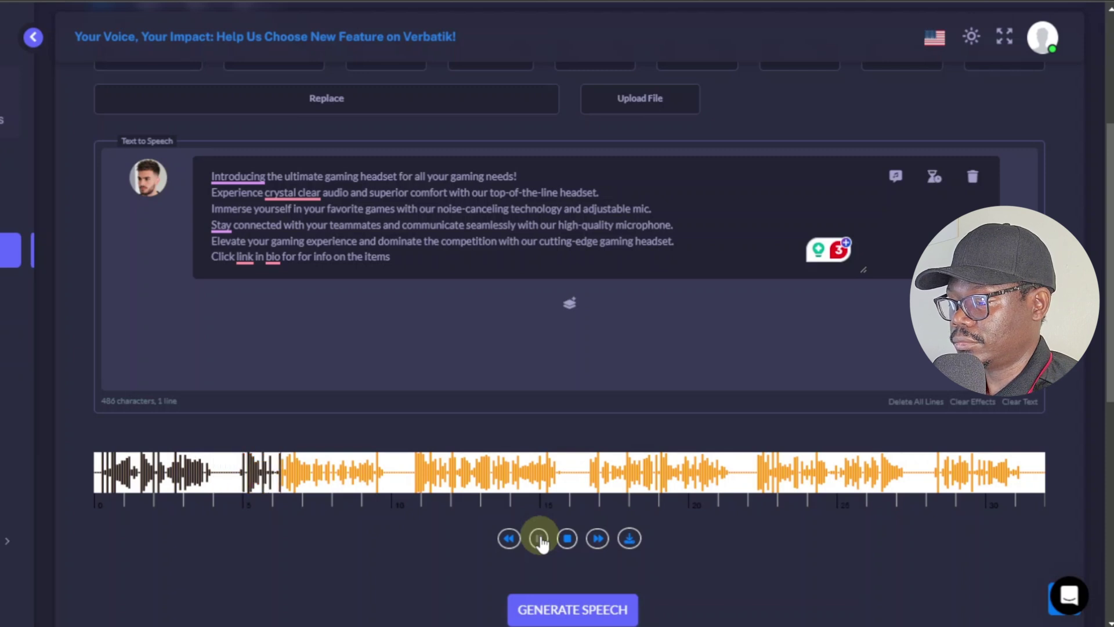
left_click(539, 538)
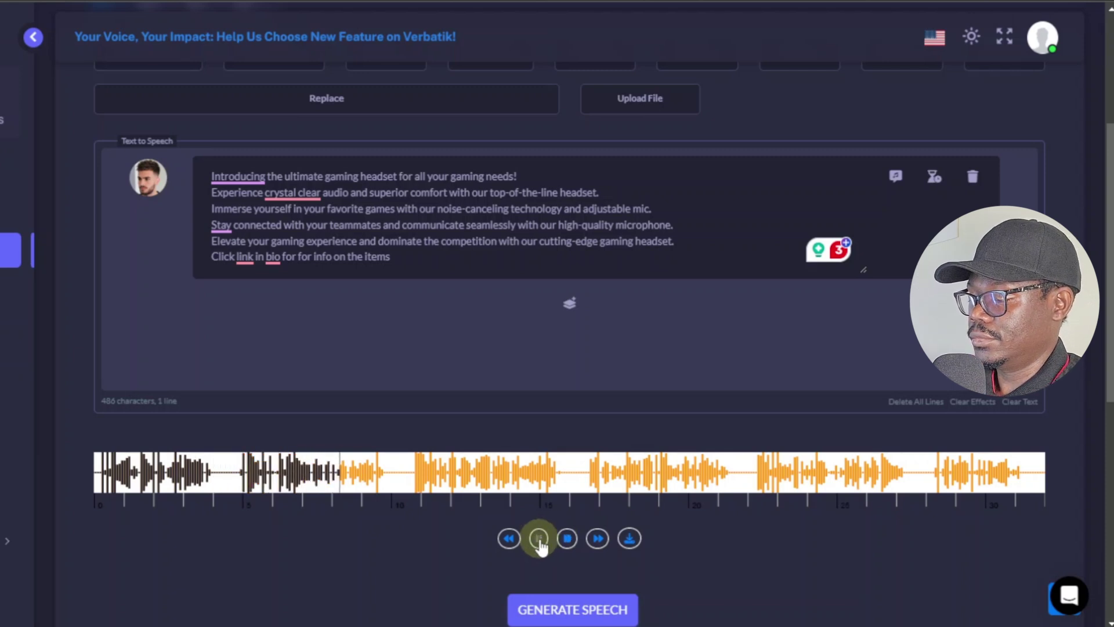
left_click(571, 539)
Step: Generate the final speech from the script and download the resulting MP3 from the synthesized text results
scroll(552, 497, "down", 1)
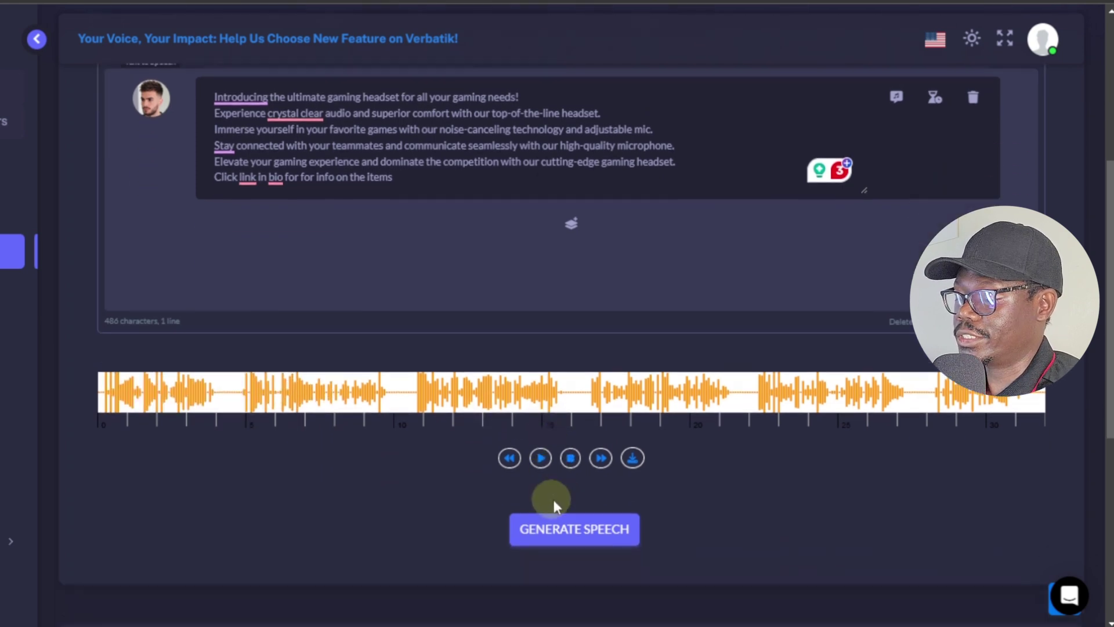
scroll(554, 505, "down", 1)
left_click(585, 449)
scroll(582, 452, "down", 1)
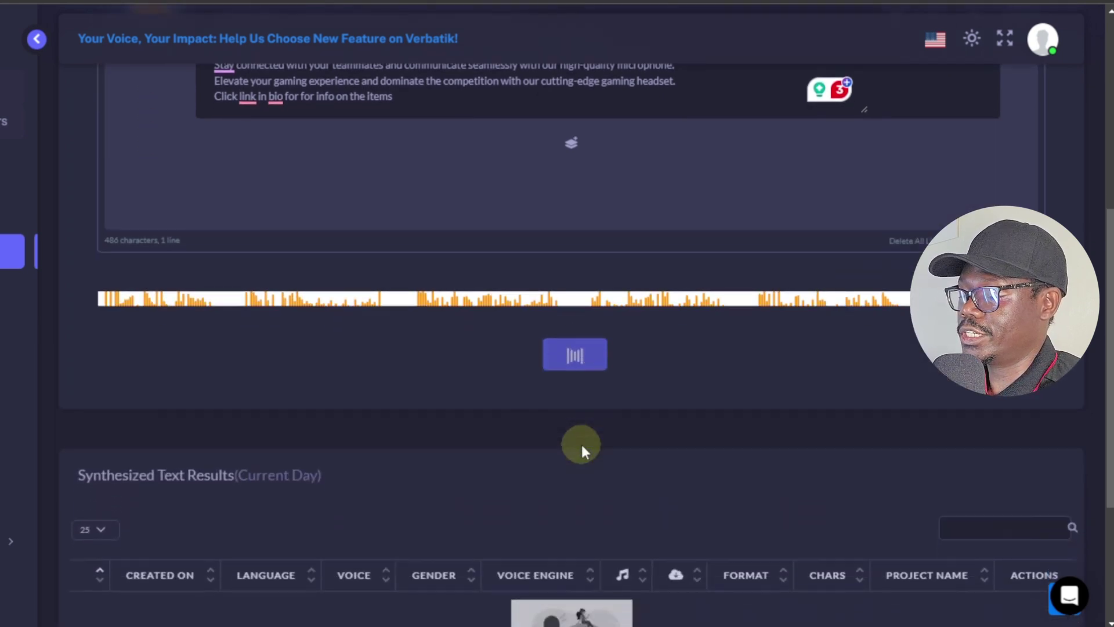
scroll(582, 444, "down", 1)
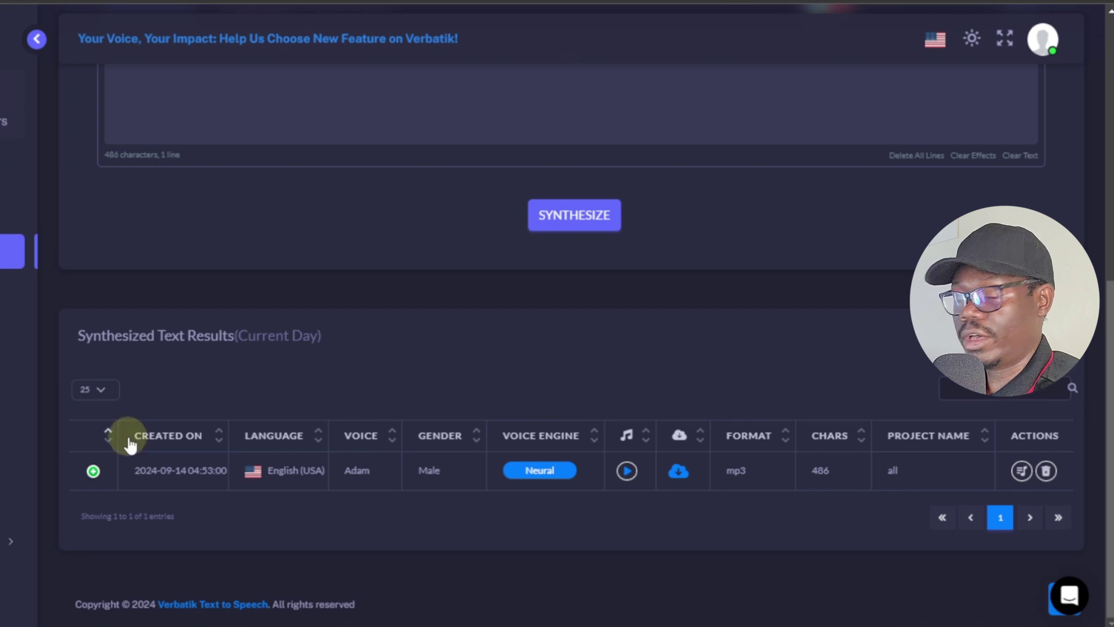
left_click(627, 470)
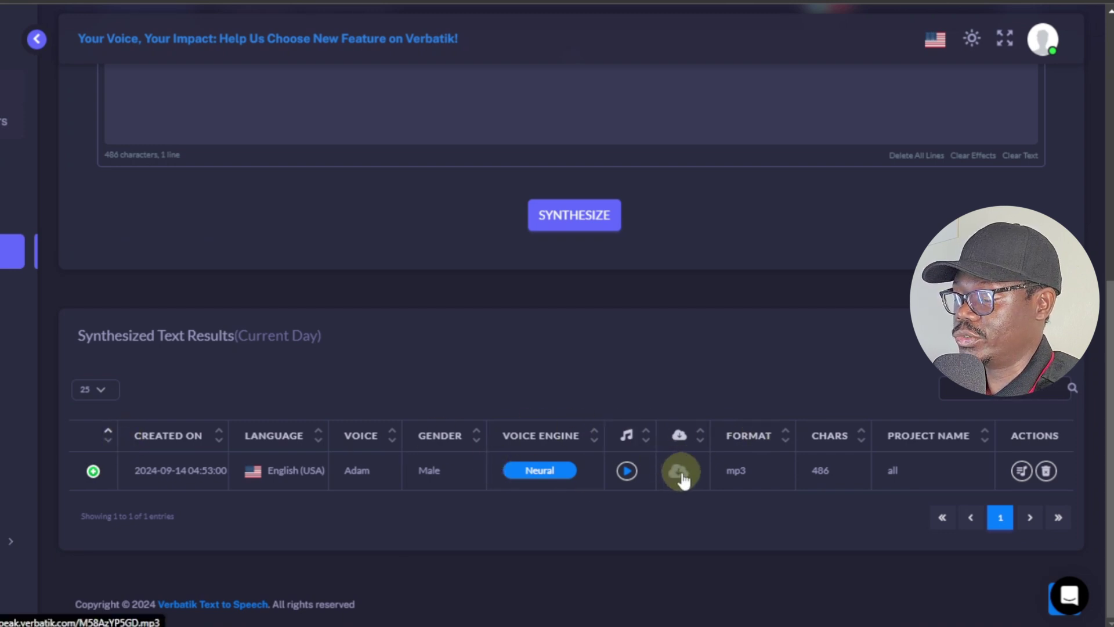
left_click(683, 479)
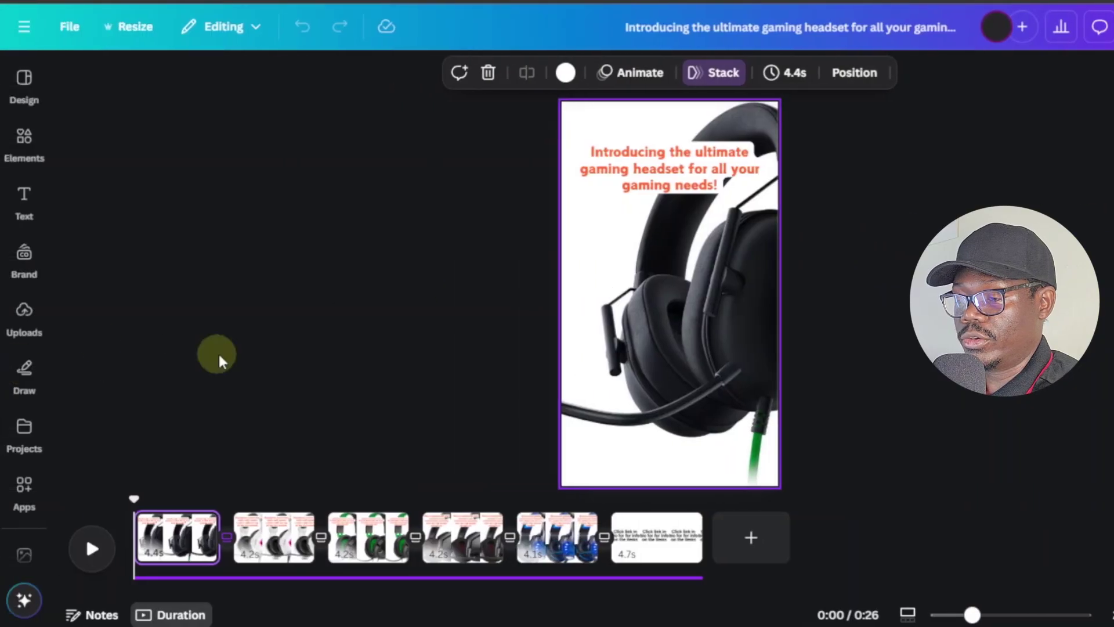
Step: Switch to Canva and upload the voiceover file M58AzYP5GD.mp3 from Downloads to the design's audio uploads
left_click(33, 326)
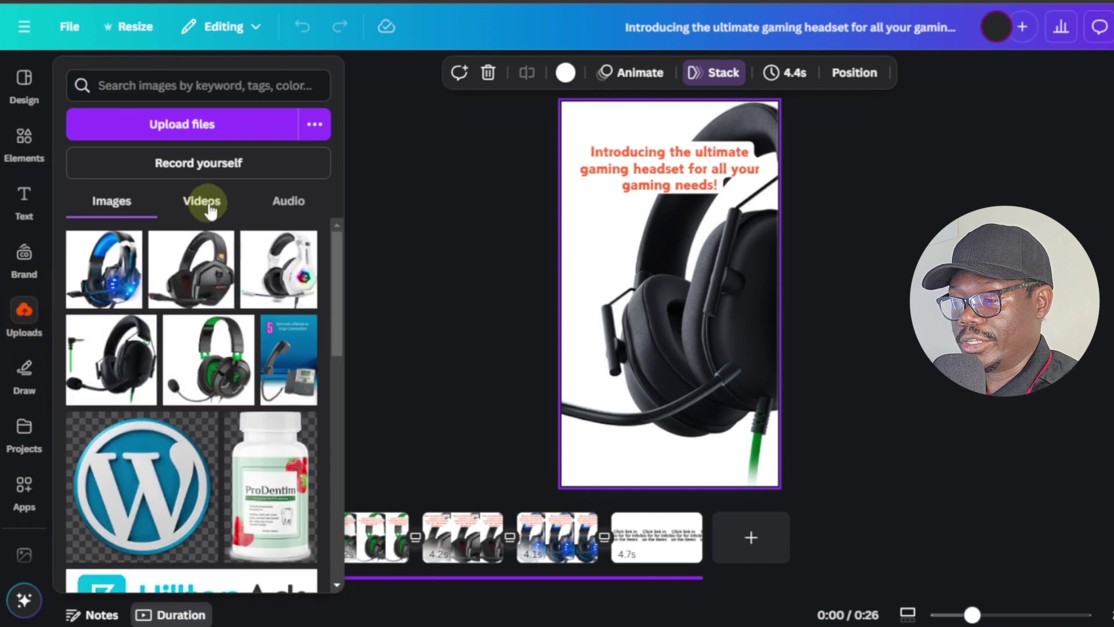
left_click(290, 202)
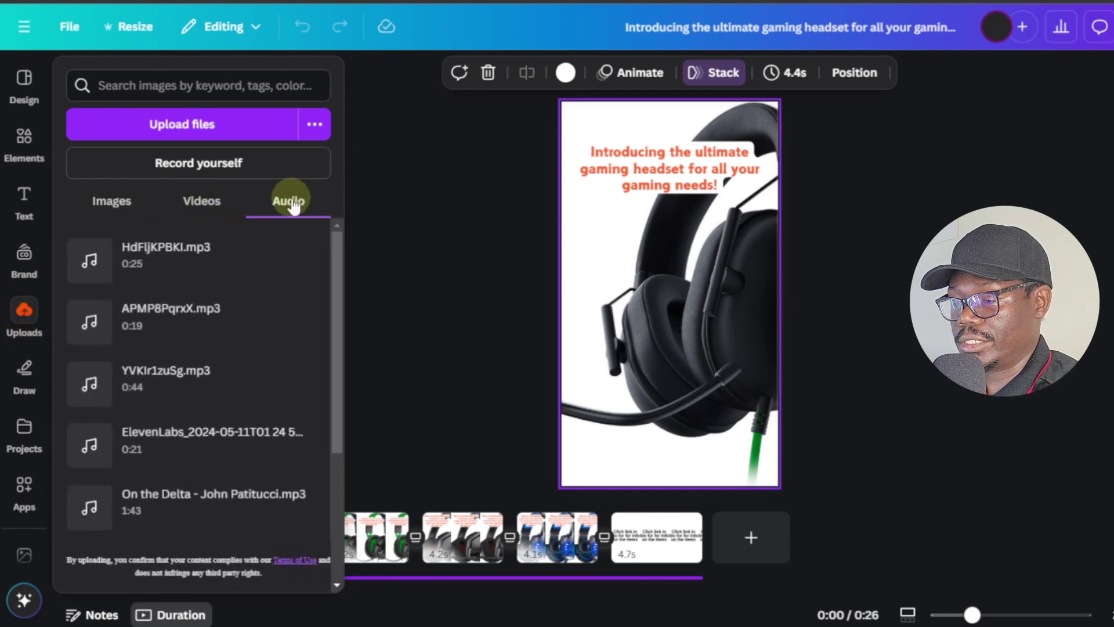
left_click(196, 128)
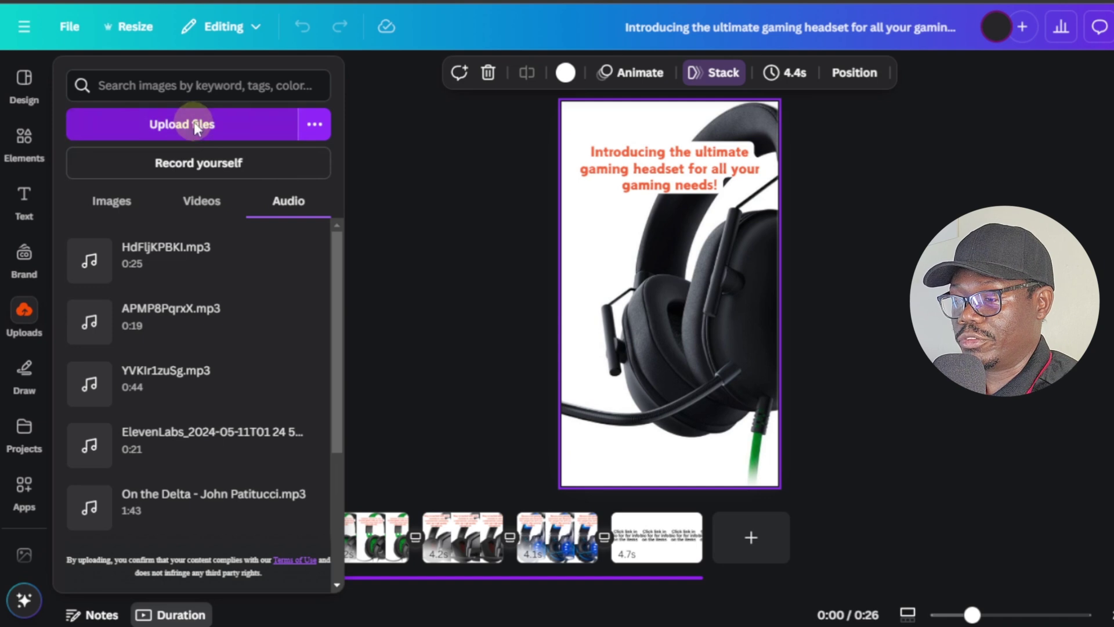
scroll(229, 110, "down", 2)
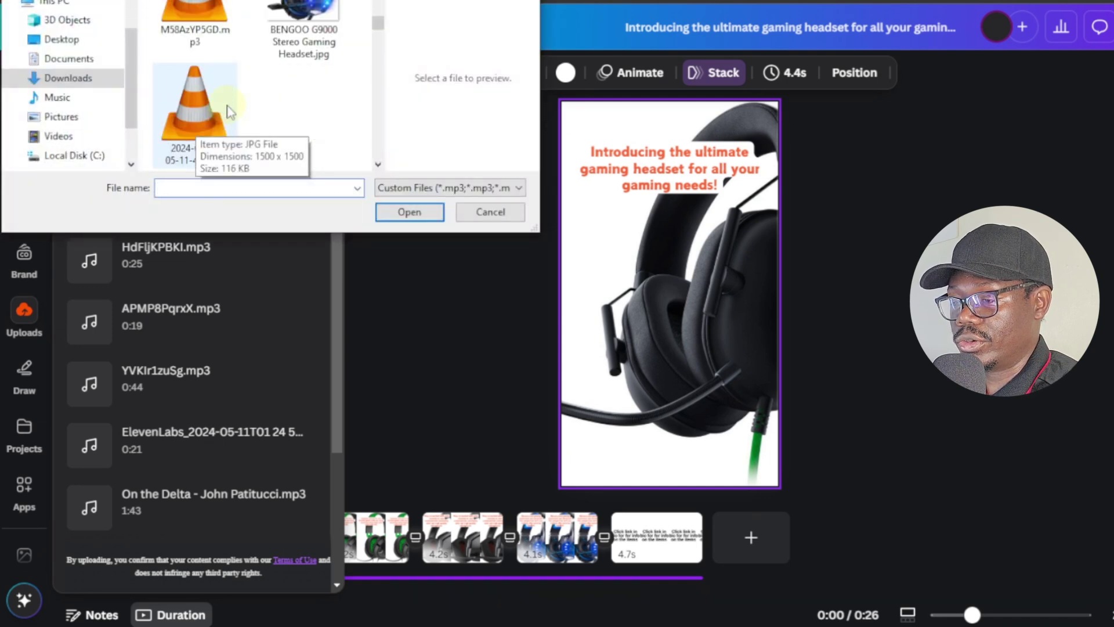
scroll(228, 127, "up", 1)
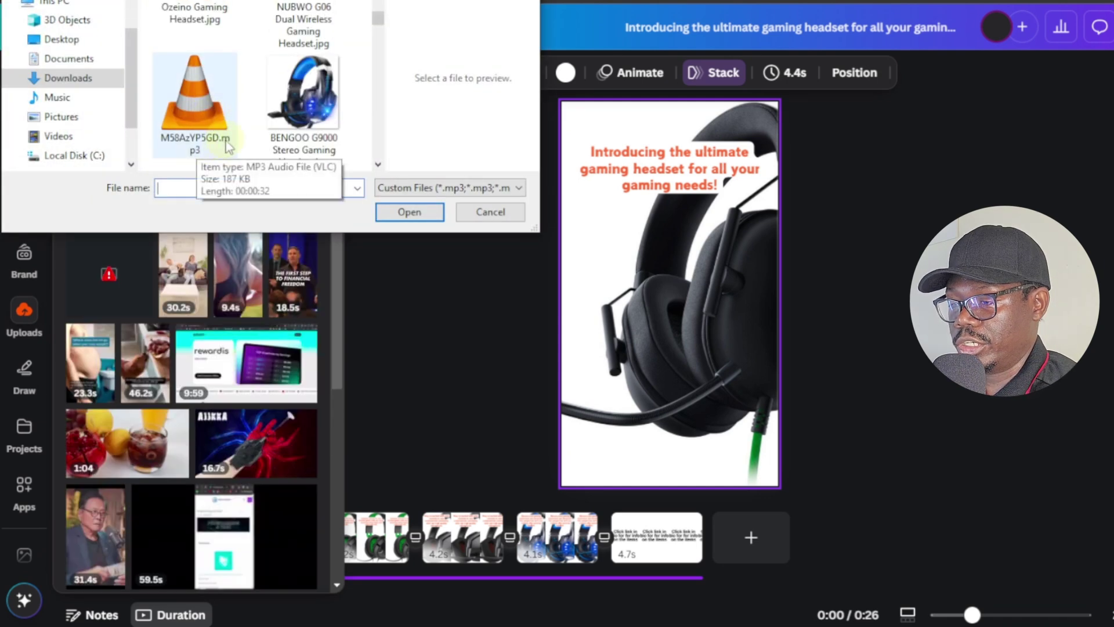
double_click(210, 149)
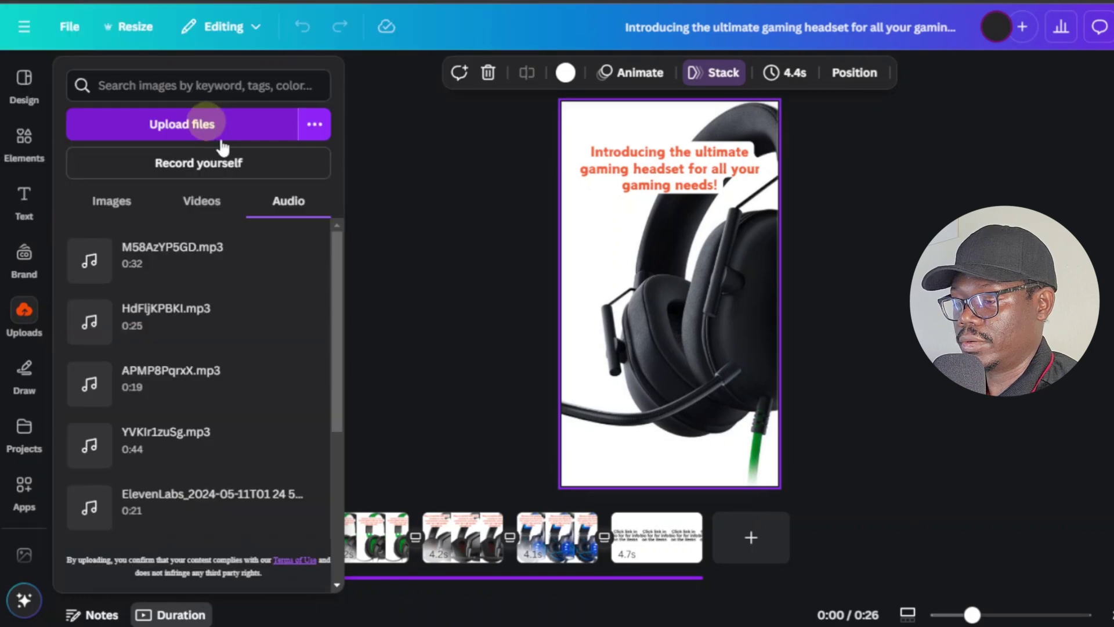
Step: Place the uploaded voiceover on the timeline from the start of the video, below the music track, and preview the mix
left_click_drag(173, 262, 132, 573)
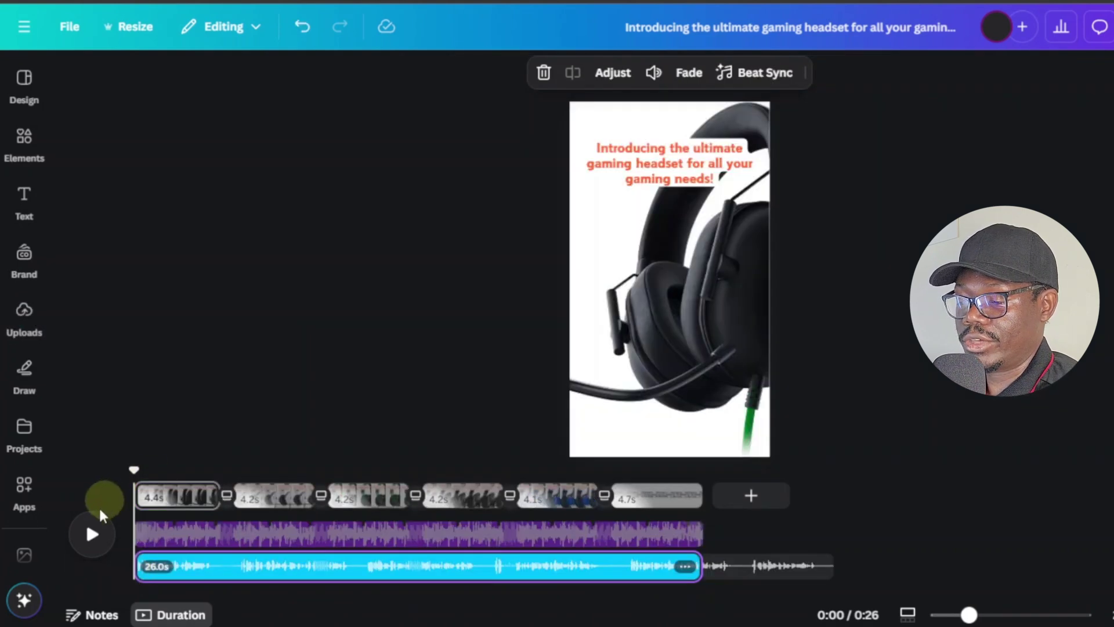
left_click(93, 534)
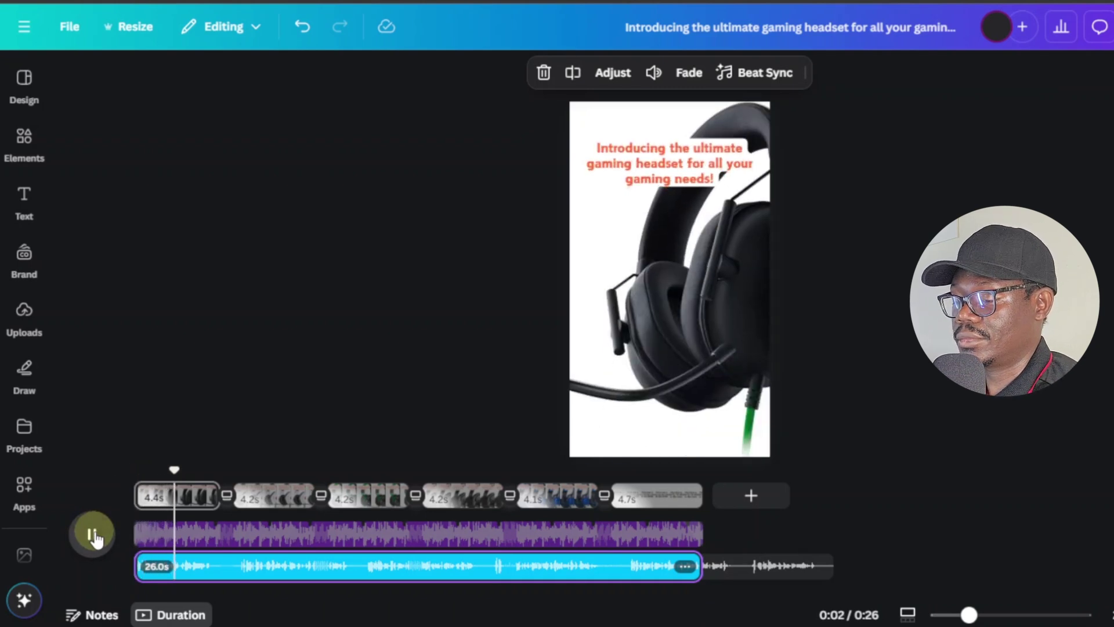
left_click(93, 535)
Step: Select the background music track and set its volume to 20, without applying it to all audio tracks
left_click_drag(201, 545, 247, 542)
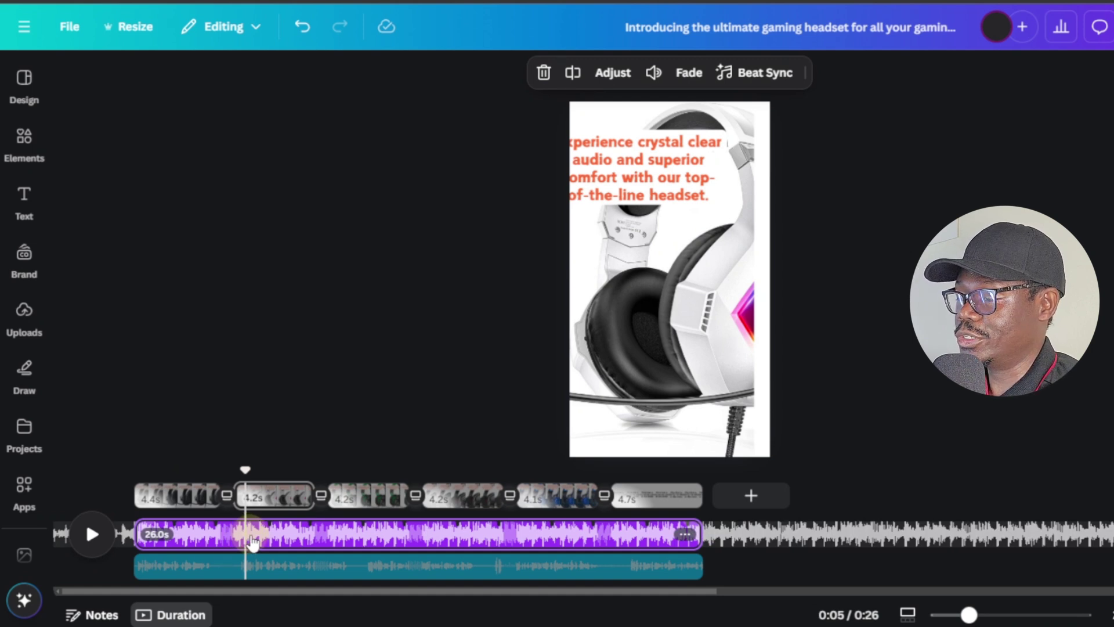
left_click(654, 73)
left_click_drag(582, 165, 541, 176)
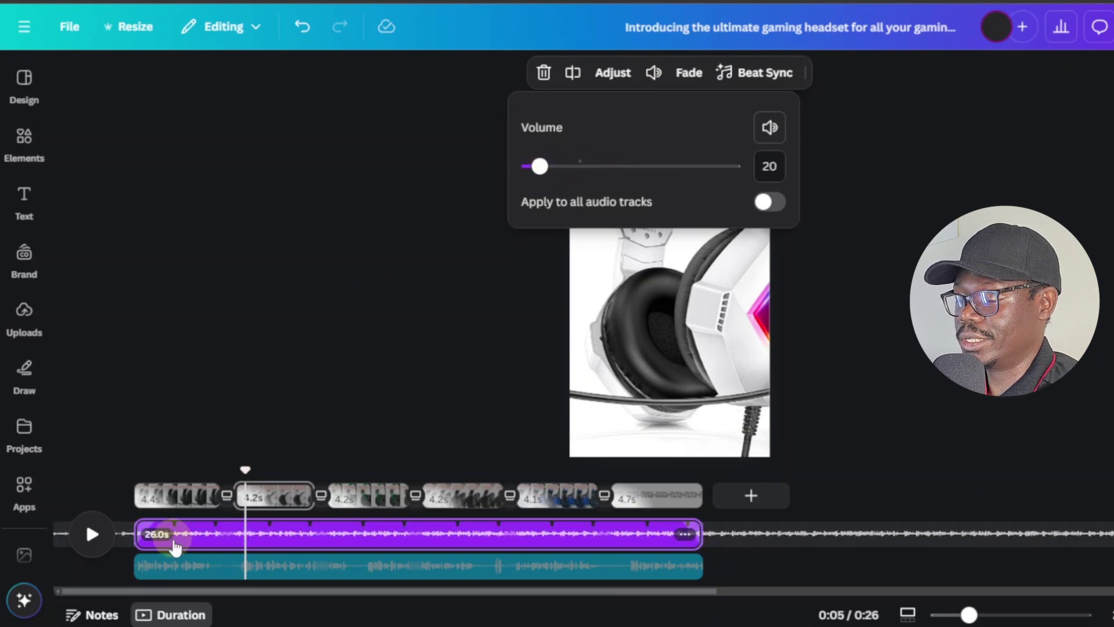
Step: Play the video from the beginning to check the balance between the music and the voiceover
left_click_drag(244, 471, 92, 472)
left_click(97, 543)
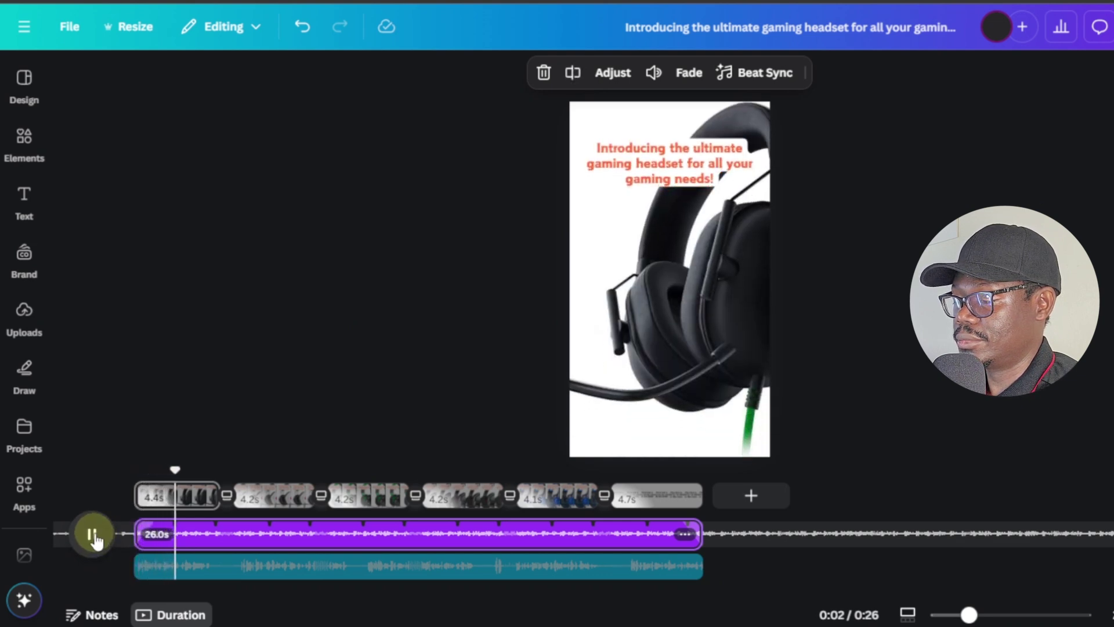
left_click(93, 535)
left_click(93, 535)
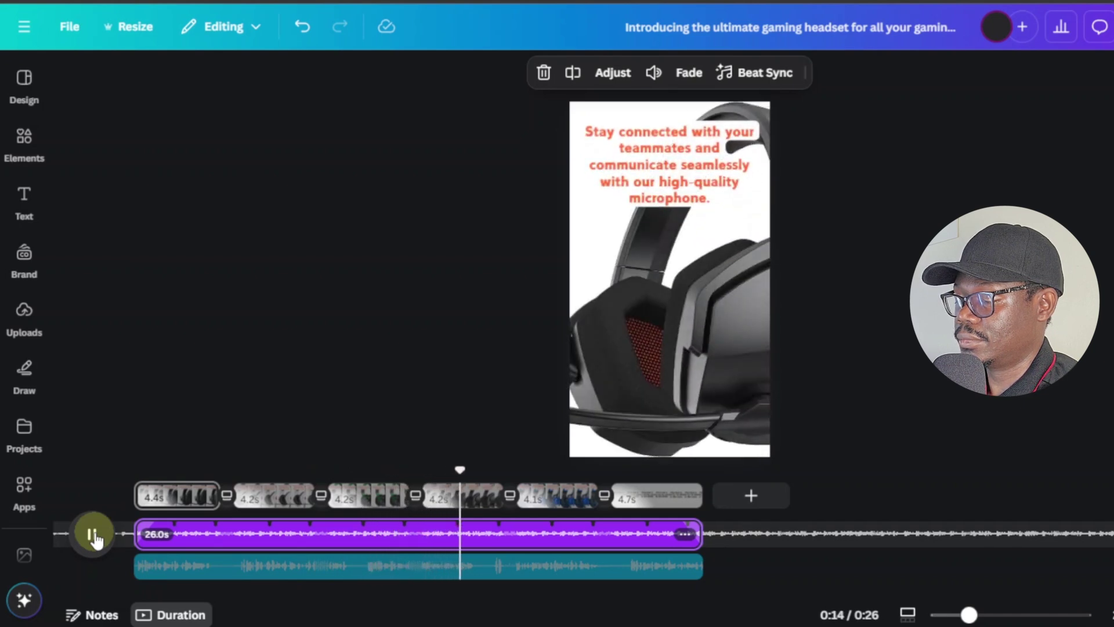
left_click(93, 535)
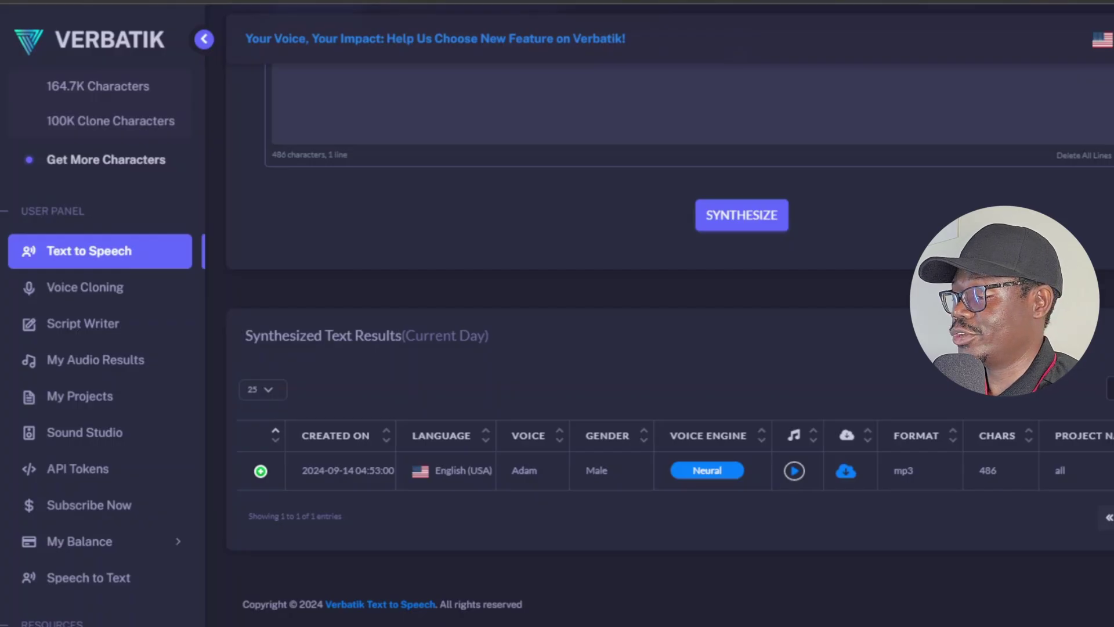
left_click(783, 217)
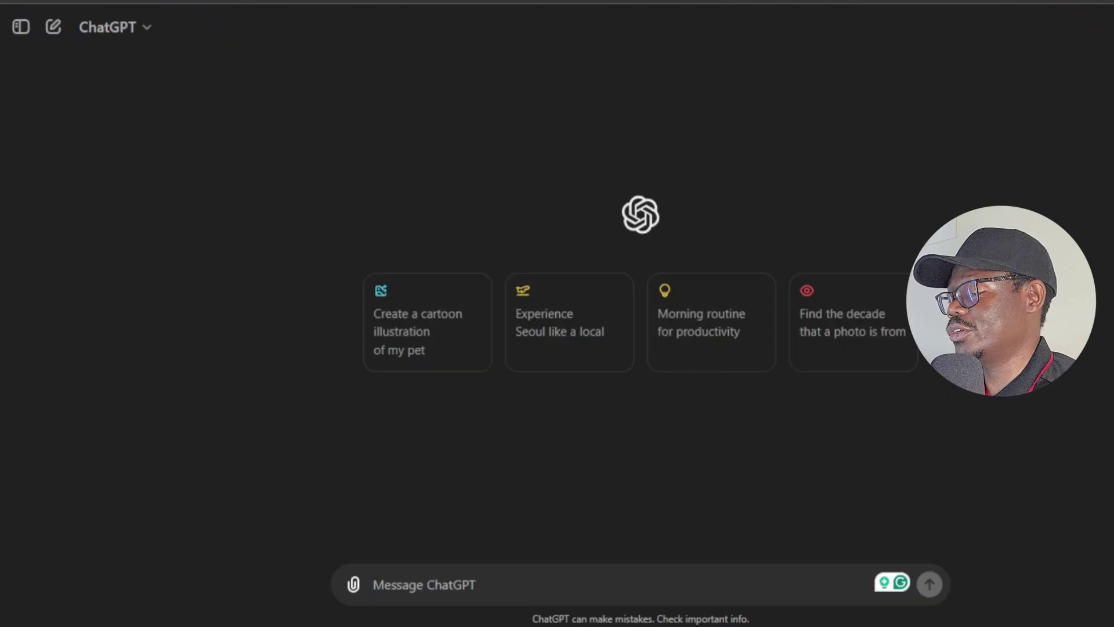
Step: Switch to ChatGPT and begin a new message with "write a sales letter on"
left_click(400, 580)
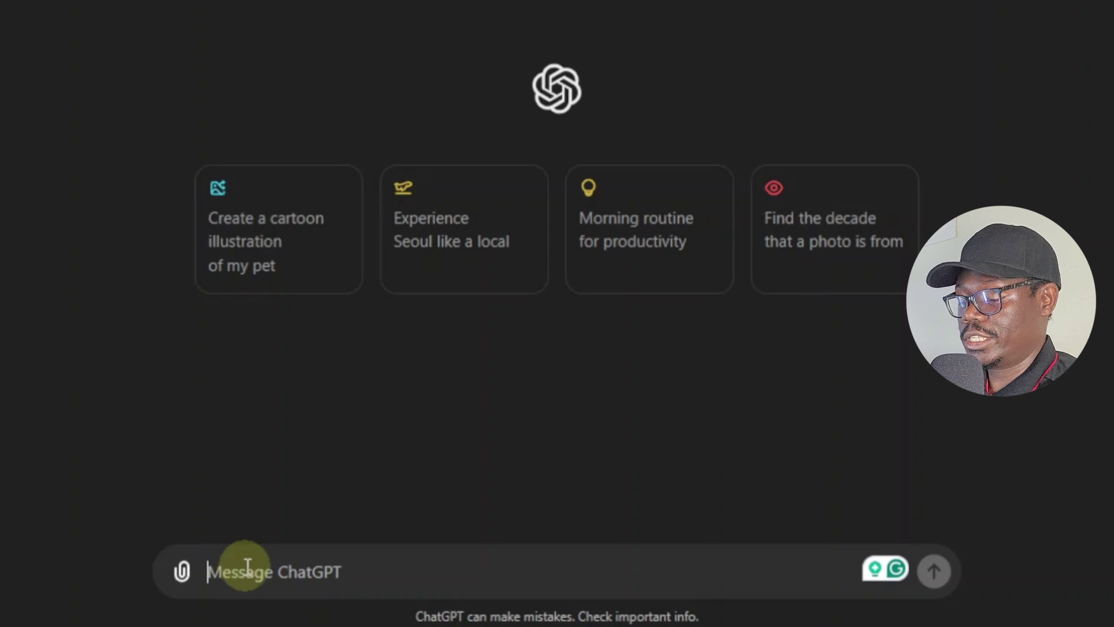
left_click(248, 566)
type("write a")
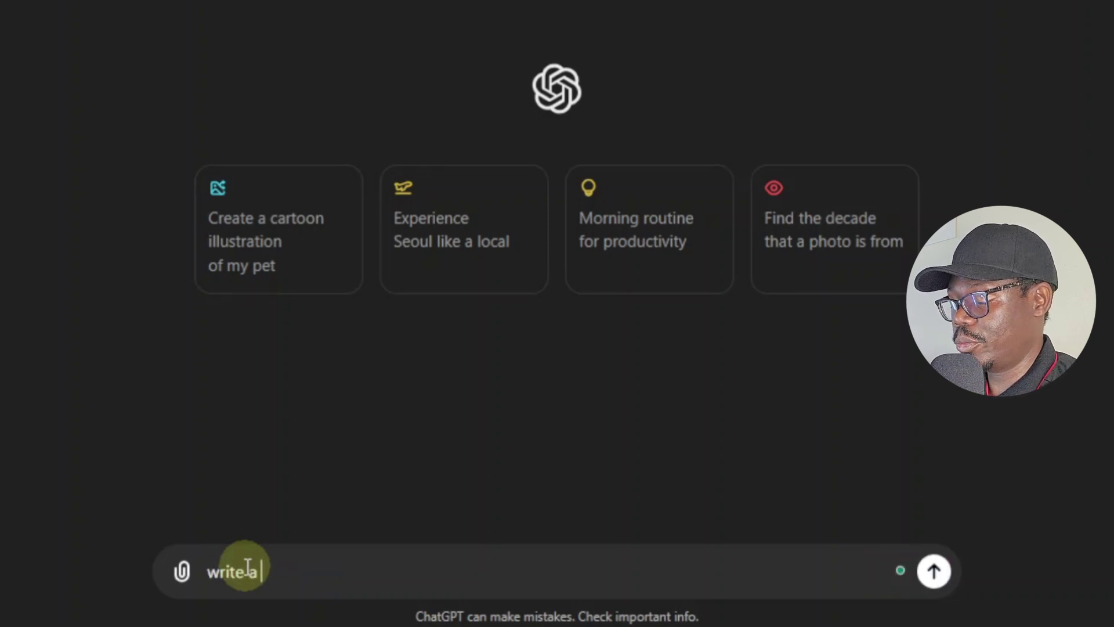
type(" copy sales letter")
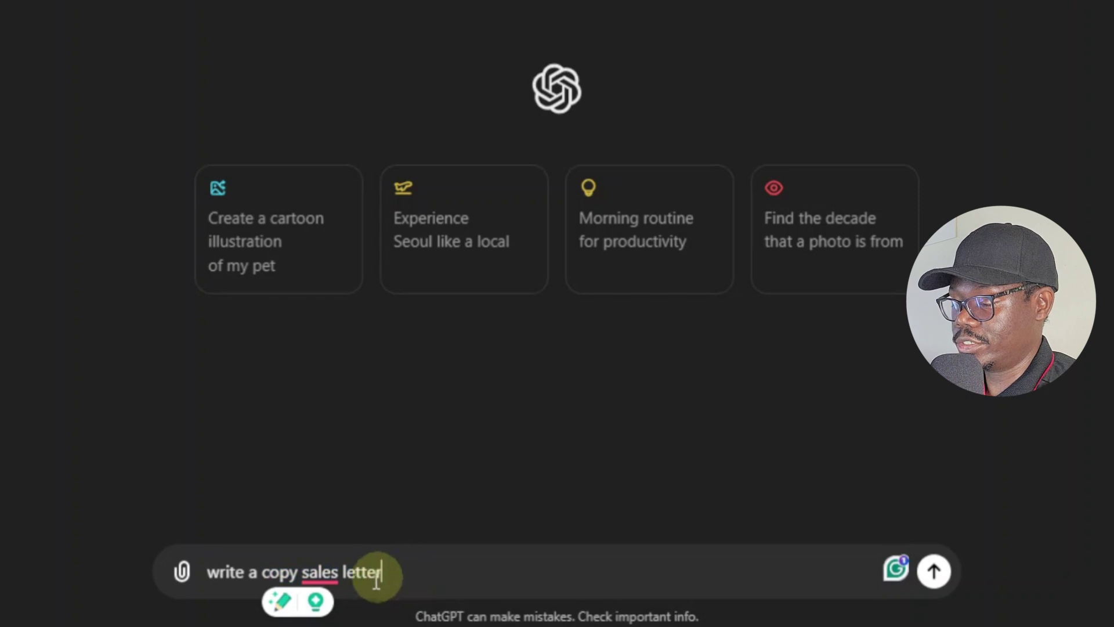
double_click(277, 575)
key("BackSpace")
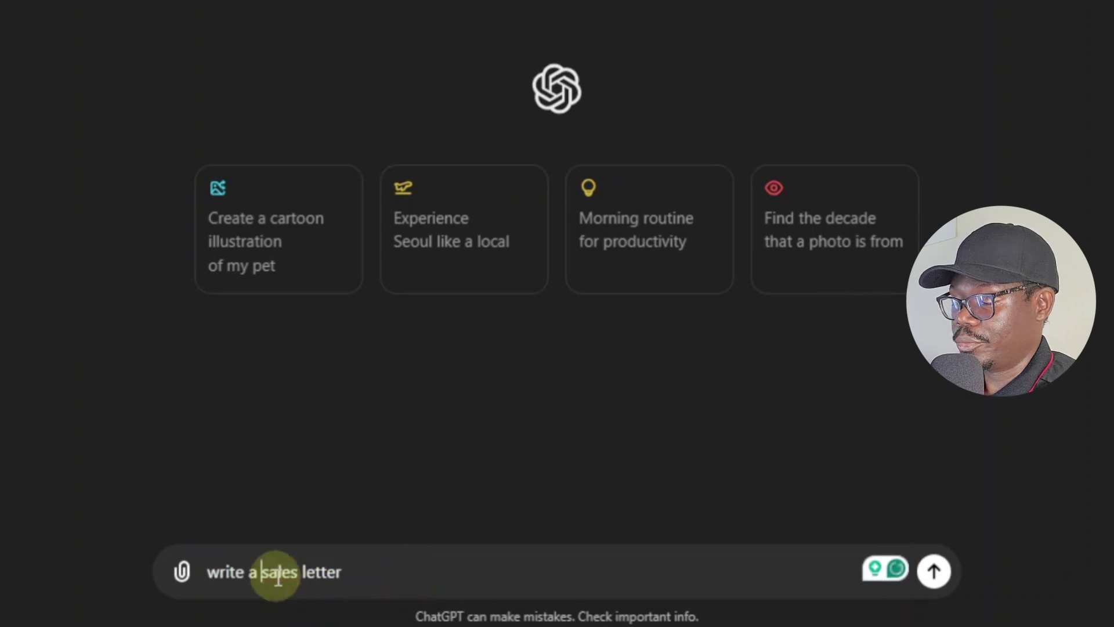
left_click(386, 570)
type("o")
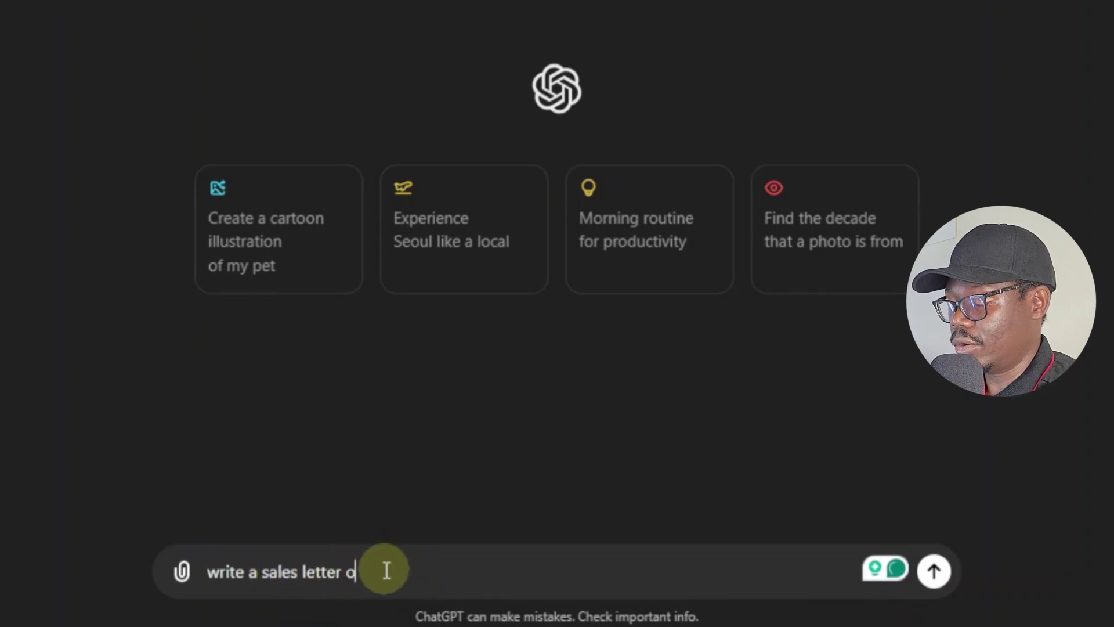
type("n")
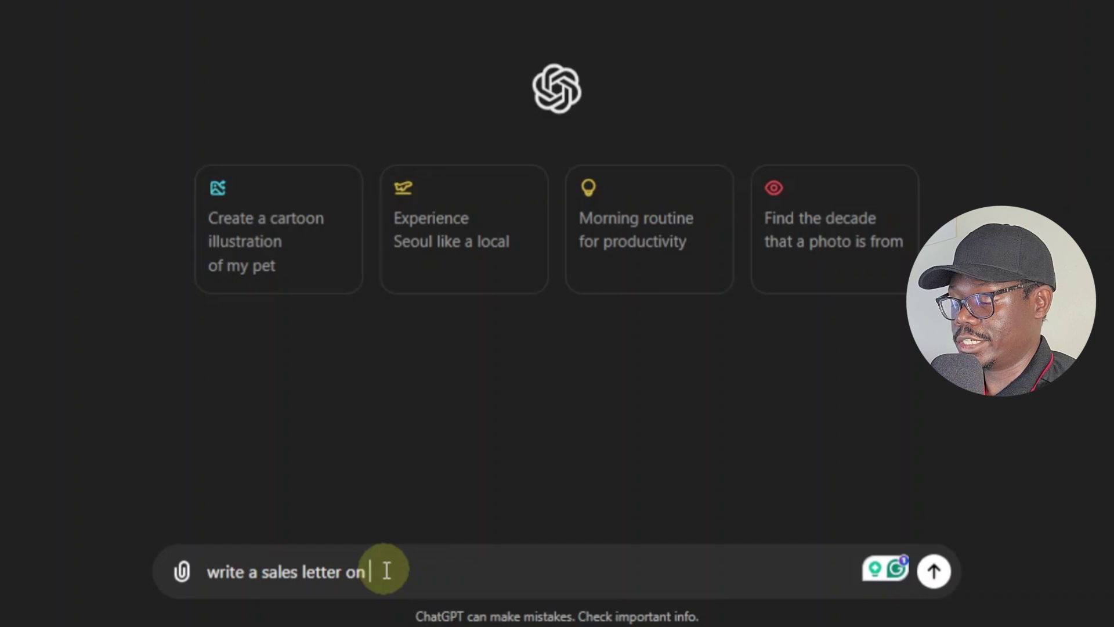
Step: Complete the message with "these 5 powerful gaming headsets" and send it to ChatGPT
type("these")
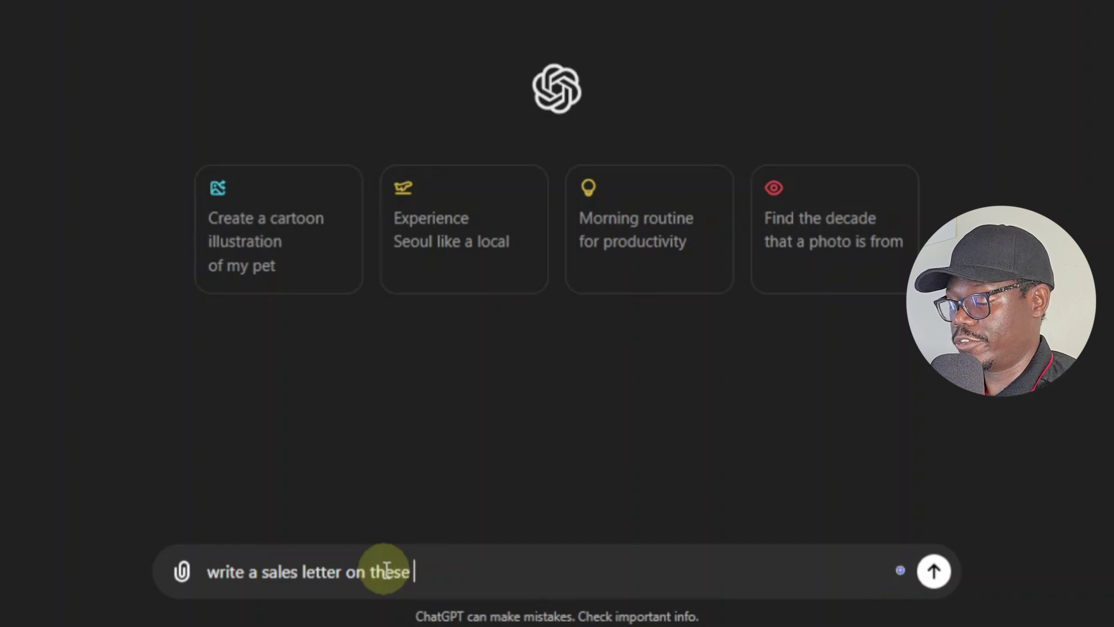
type(" 5 powe")
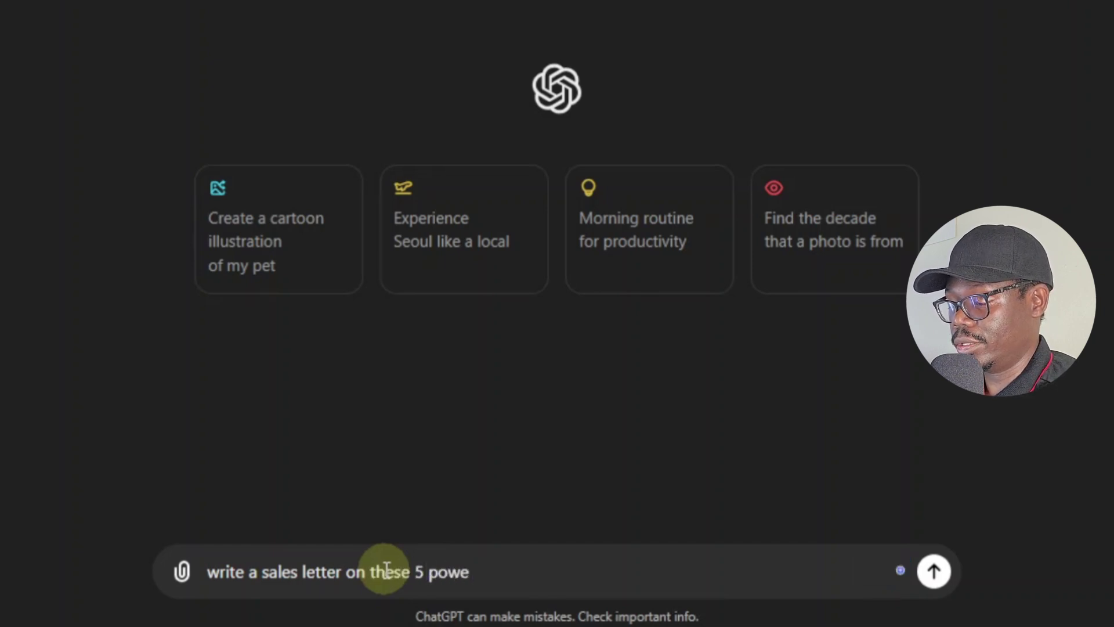
type("rful headset")
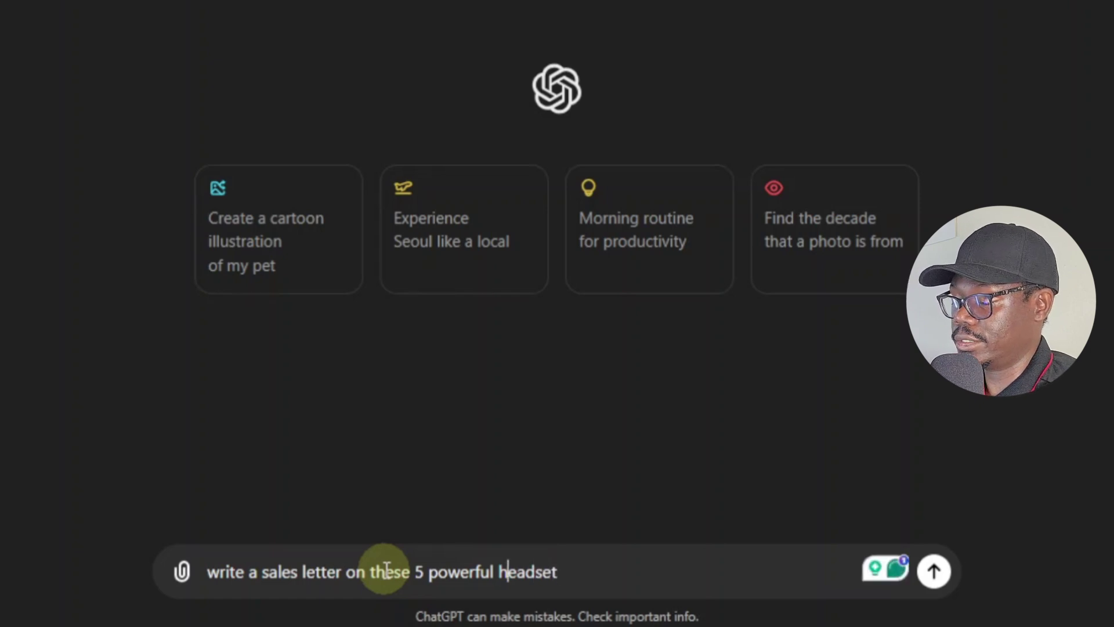
type("gaming")
left_click(678, 578)
type("s")
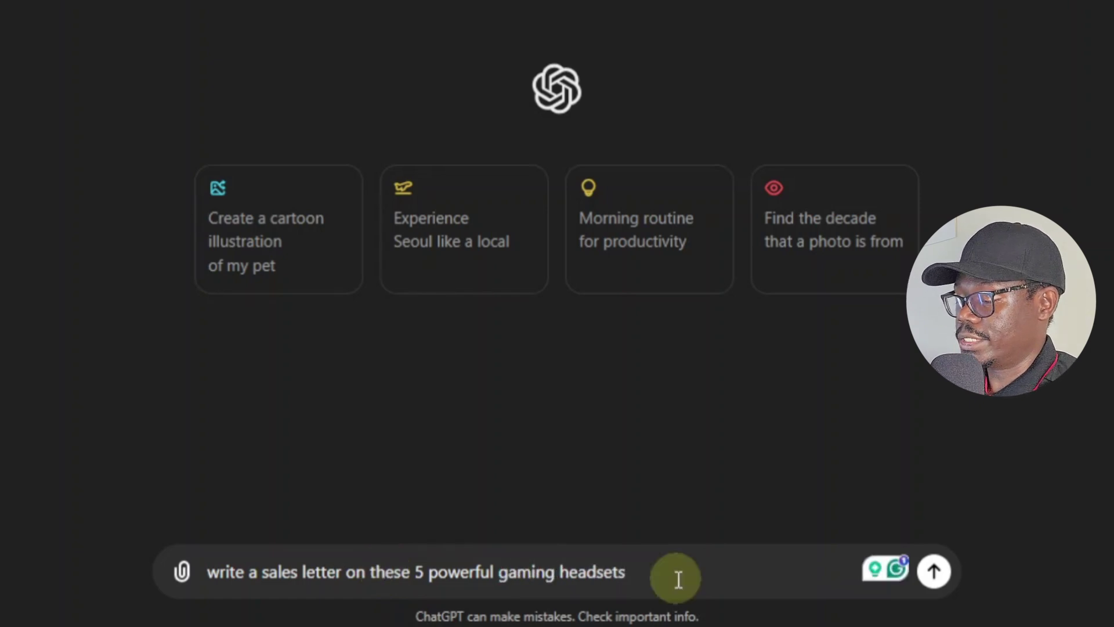
key("Return")
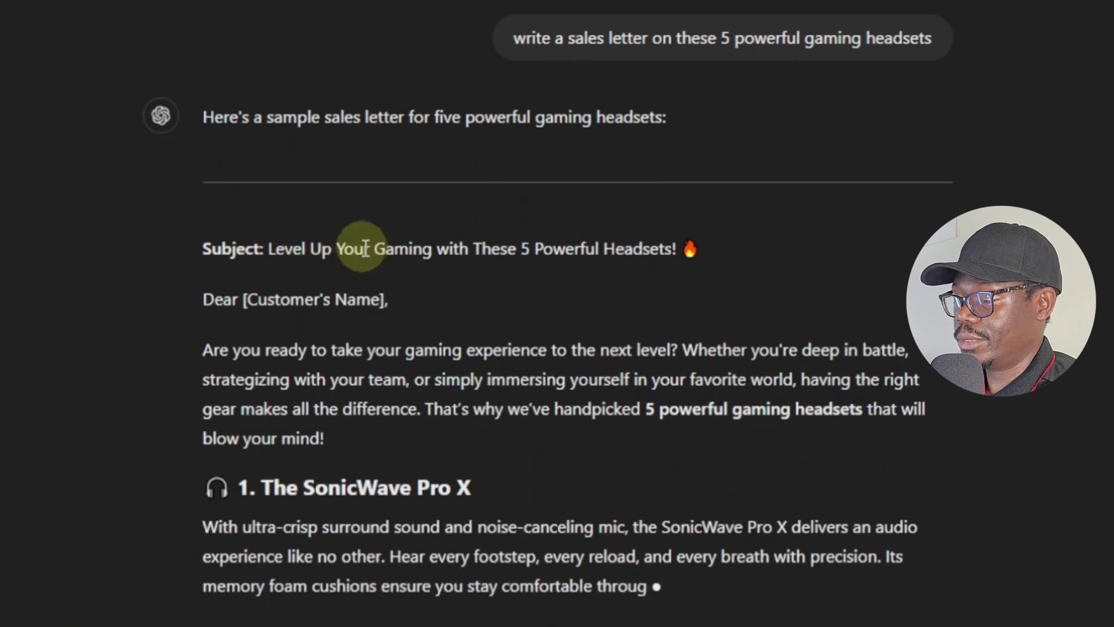
Step: Read the subject line, the customer greeting and the opening paragraph of the generated sales letter
scroll(400, 248, "down", 2)
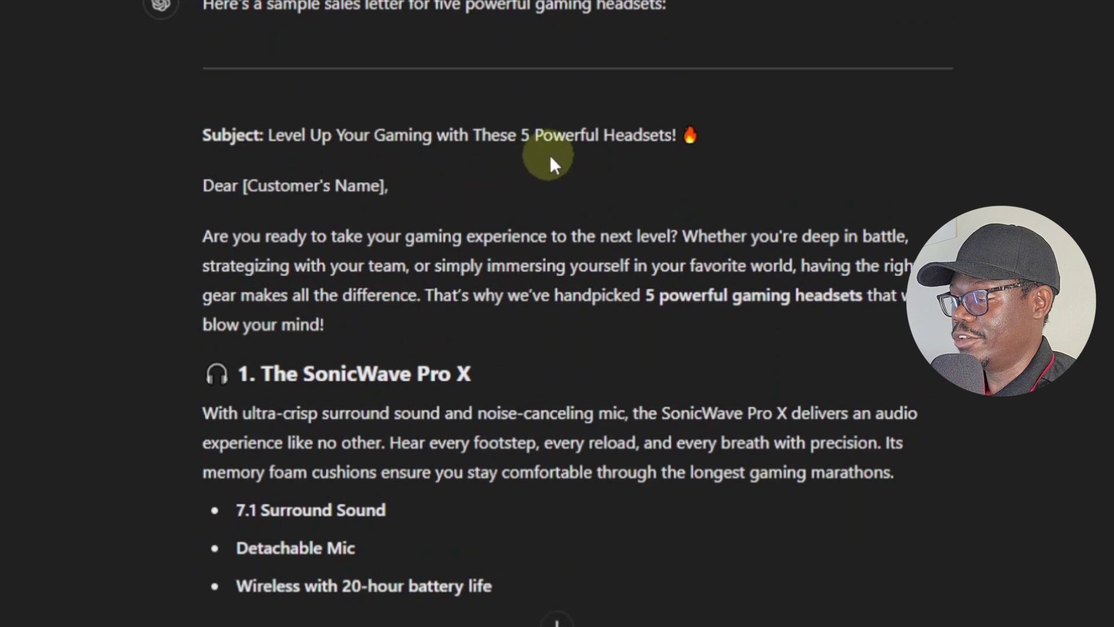
scroll(679, 151, "up", 2)
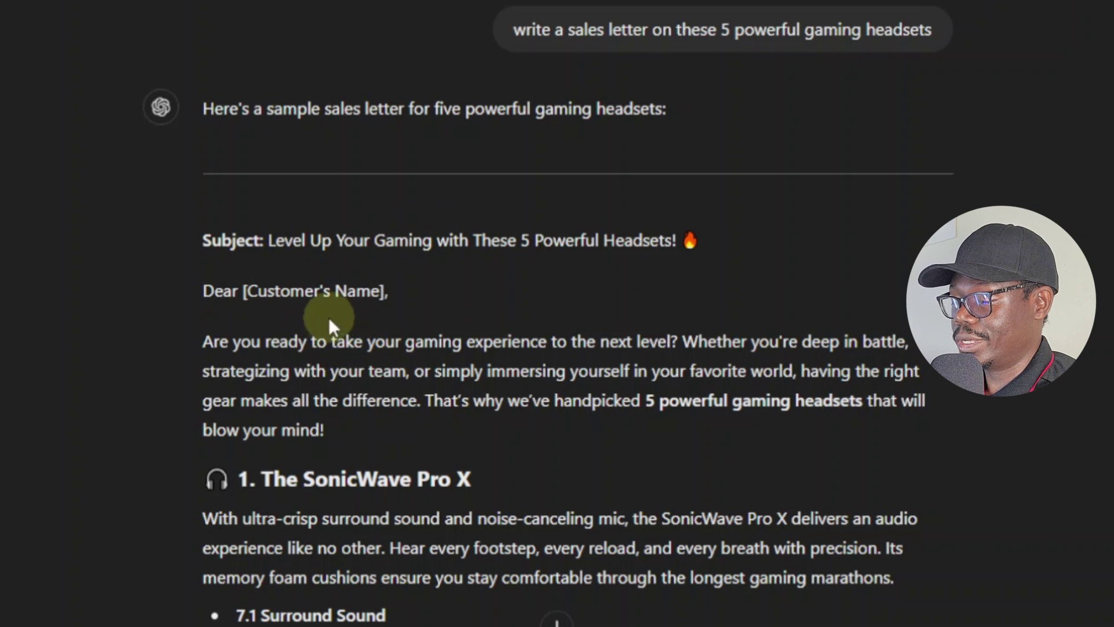
left_click_drag(393, 295, 219, 292)
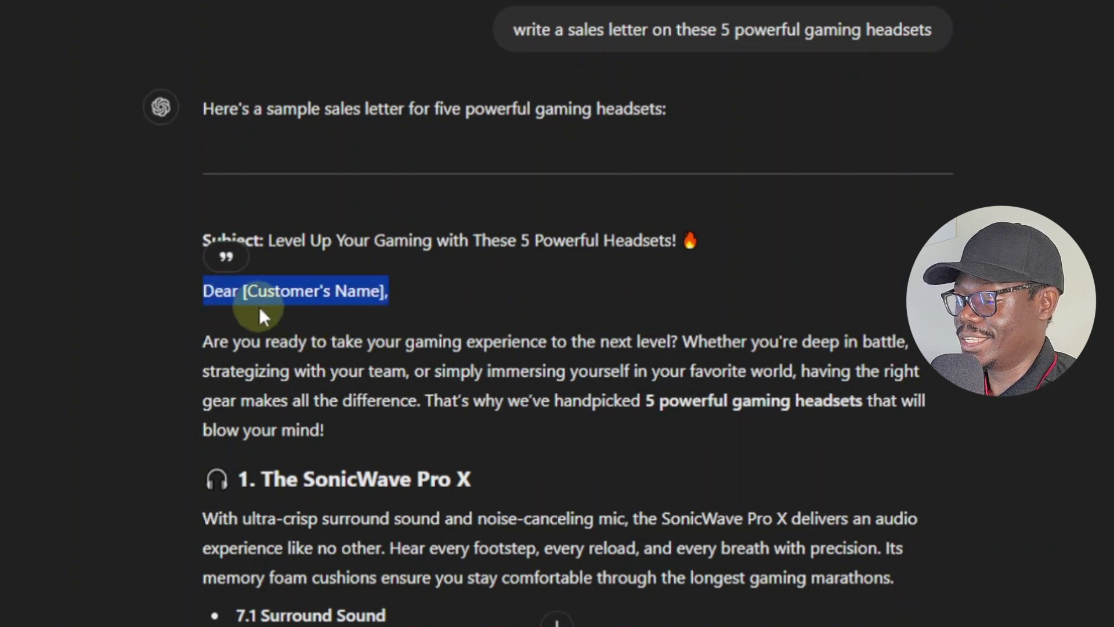
left_click(283, 304)
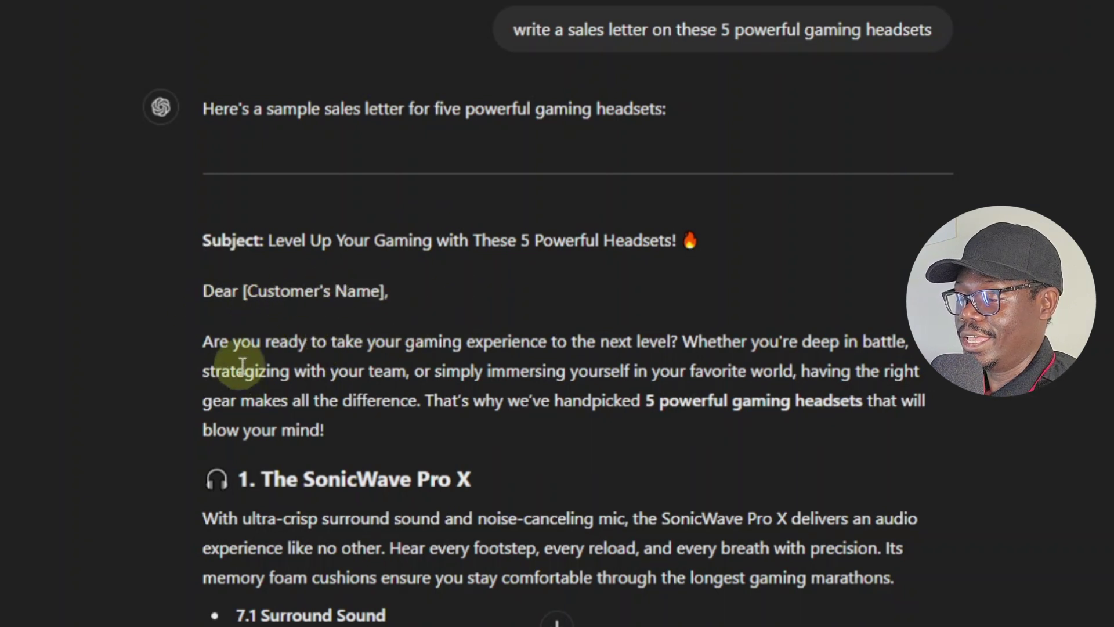
scroll(238, 360, "down", 2)
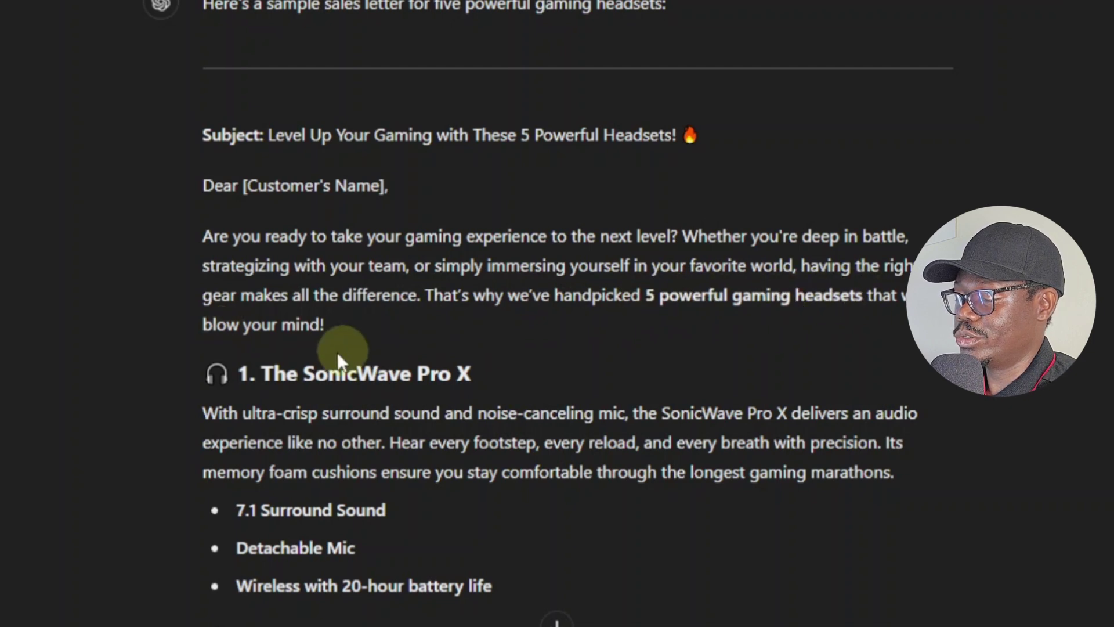
Step: Review the letter's five headset sections, from SonicWave Pro X to CyberCore Elite, with their descriptions and feature bullets
scroll(366, 405, "down", 3)
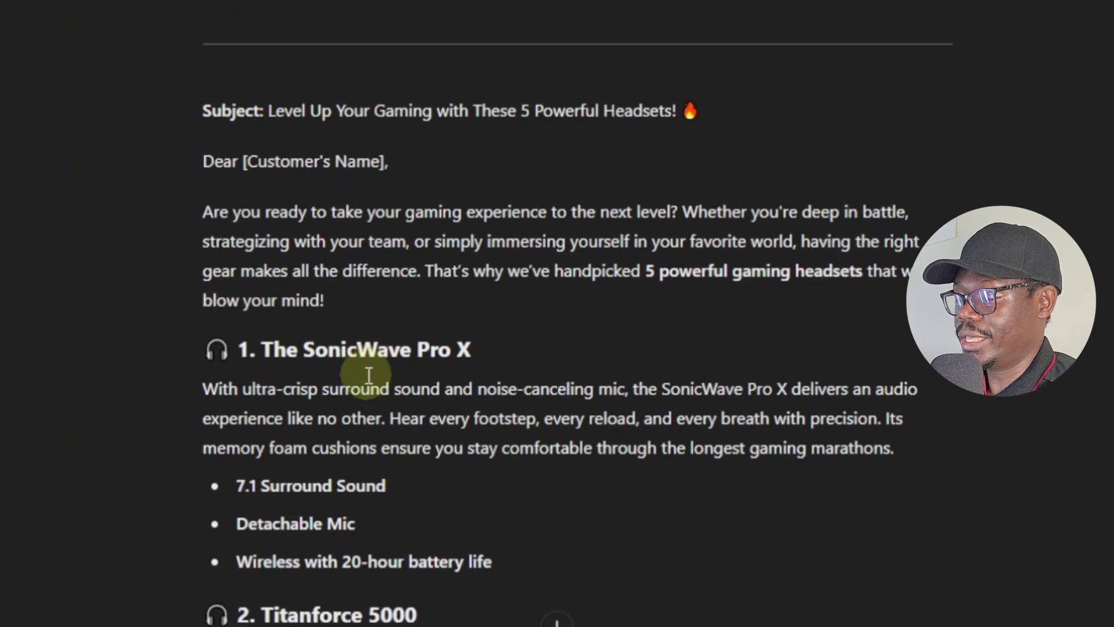
scroll(372, 173, "down", 1)
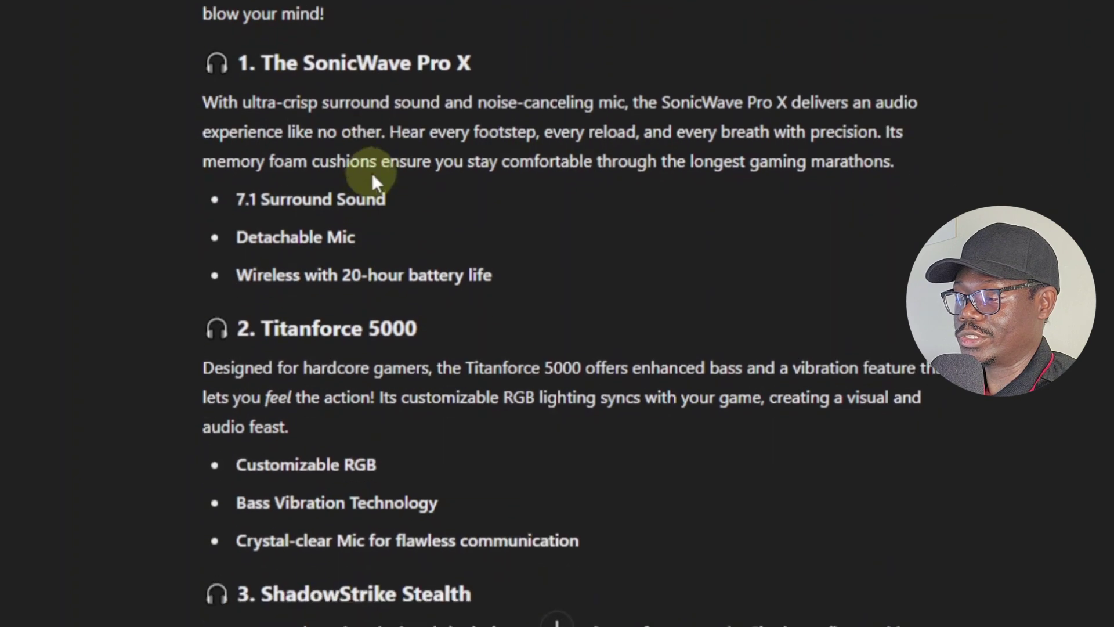
scroll(368, 179, "up", 1)
scroll(348, 183, "down", 2)
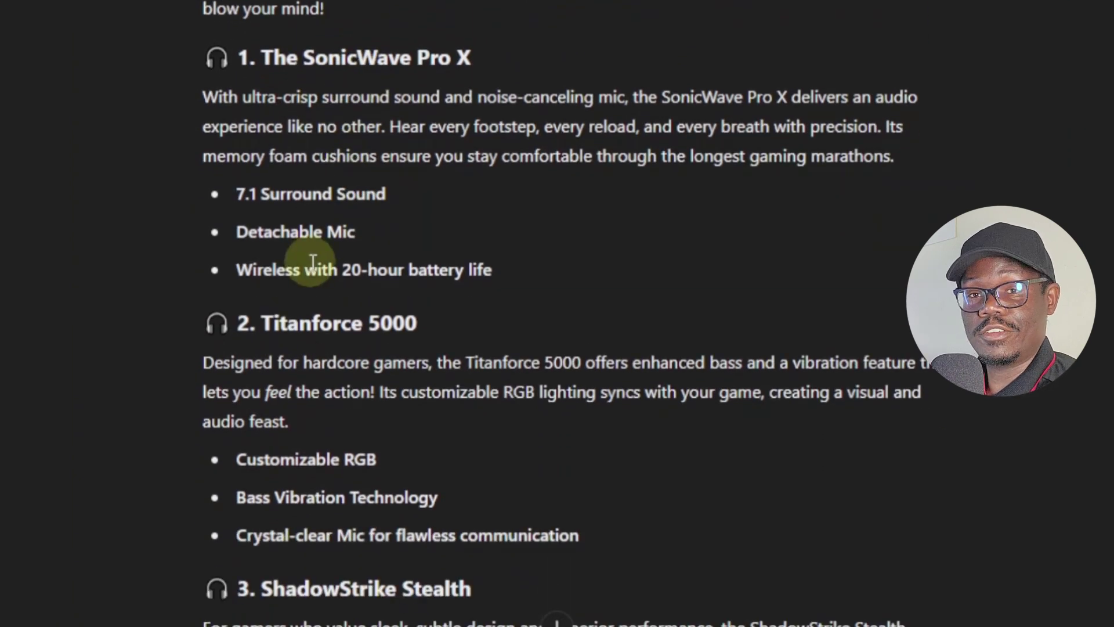
scroll(312, 261, "down", 14)
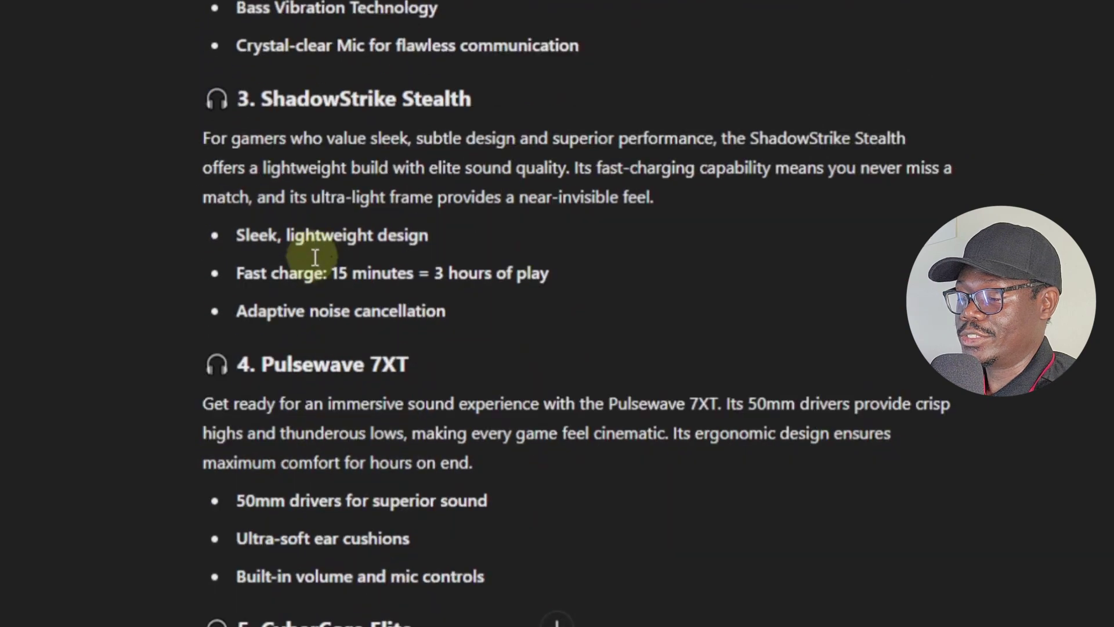
scroll(312, 260, "down", 5)
scroll(299, 261, "up", 8)
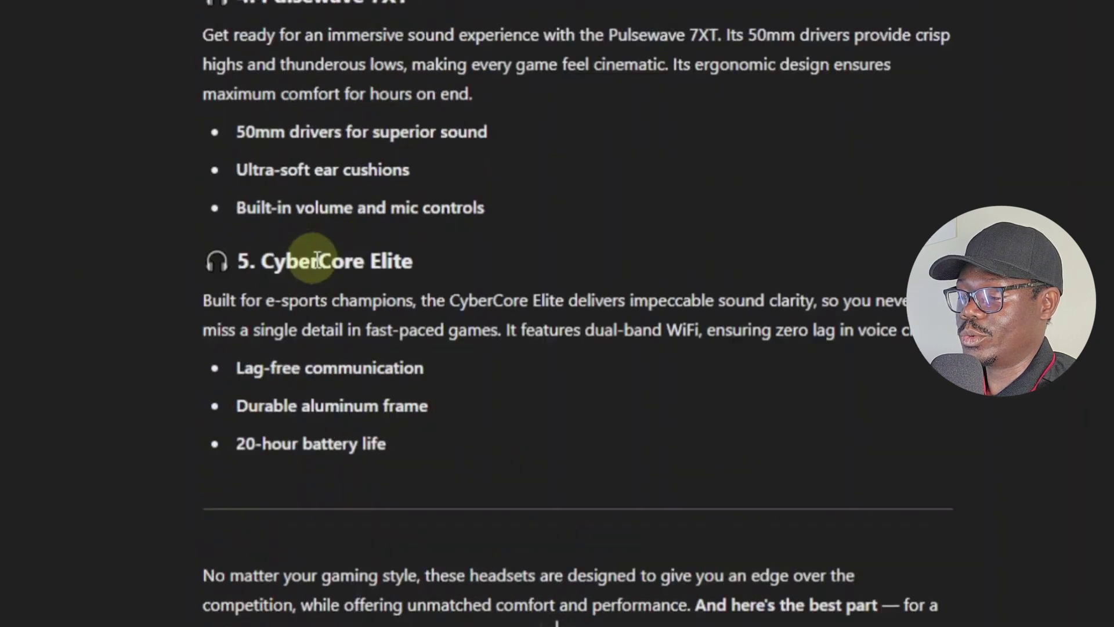
scroll(317, 264, "up", 9)
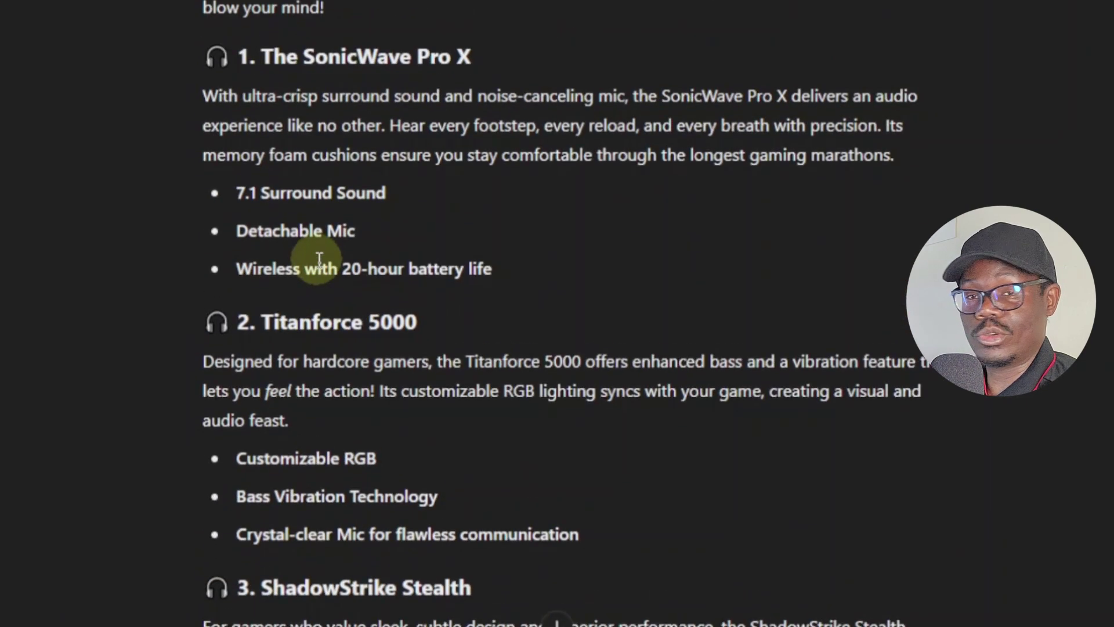
scroll(319, 261, "down", 2)
scroll(319, 261, "down", 2)
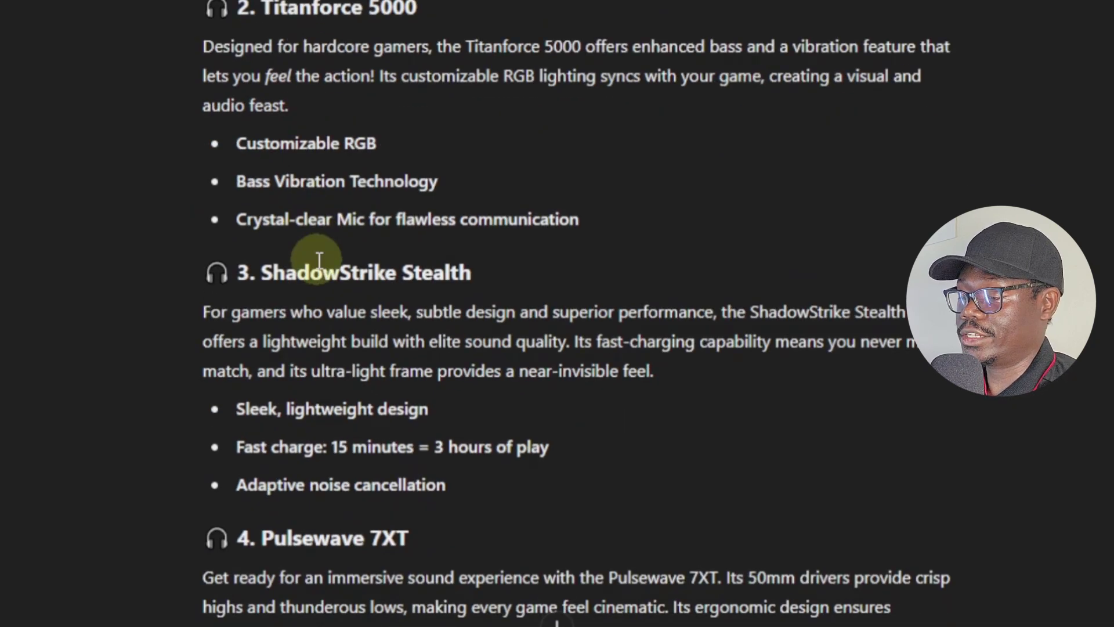
scroll(319, 259, "down", 4)
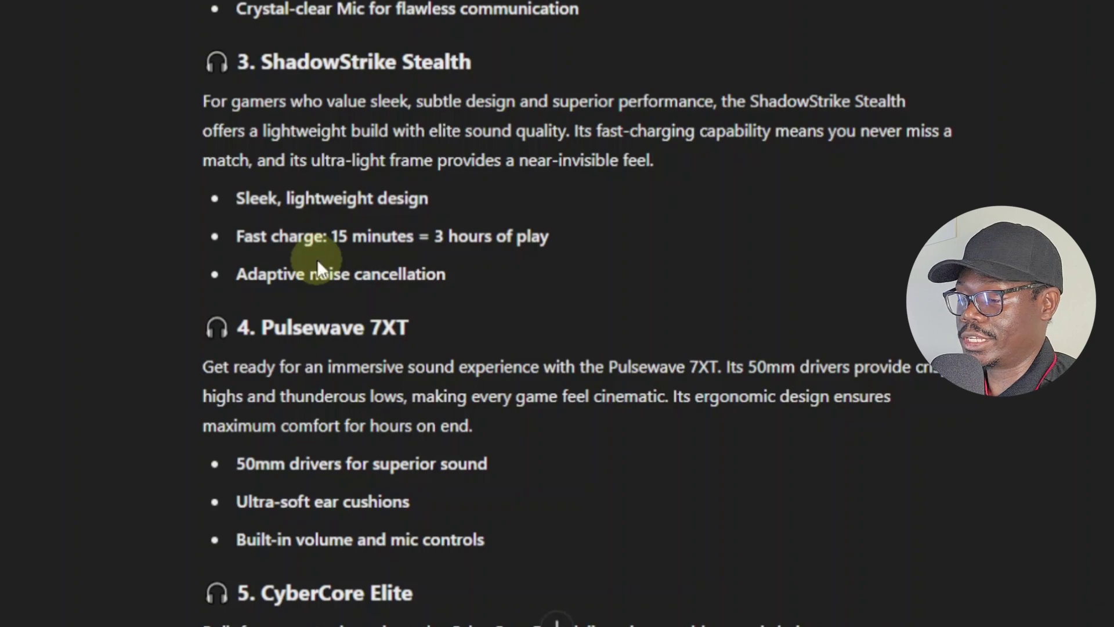
scroll(318, 259, "down", 8)
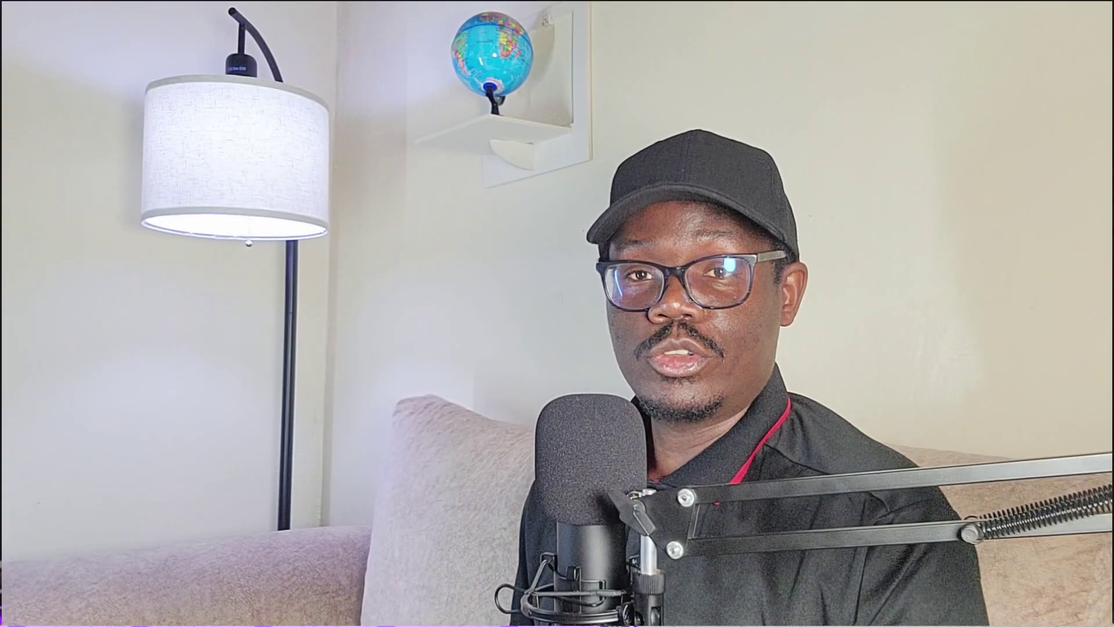